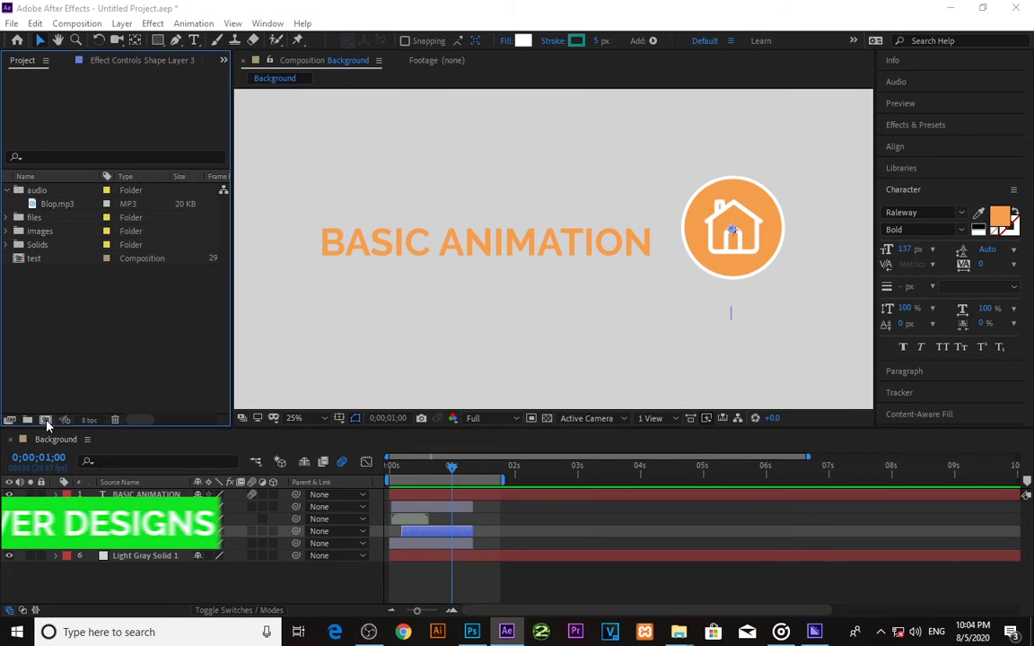
Create a 1920×1080, 15-second black-background composition named 'Animation'.
click(43, 419)
drag(458, 104, 446, 102)
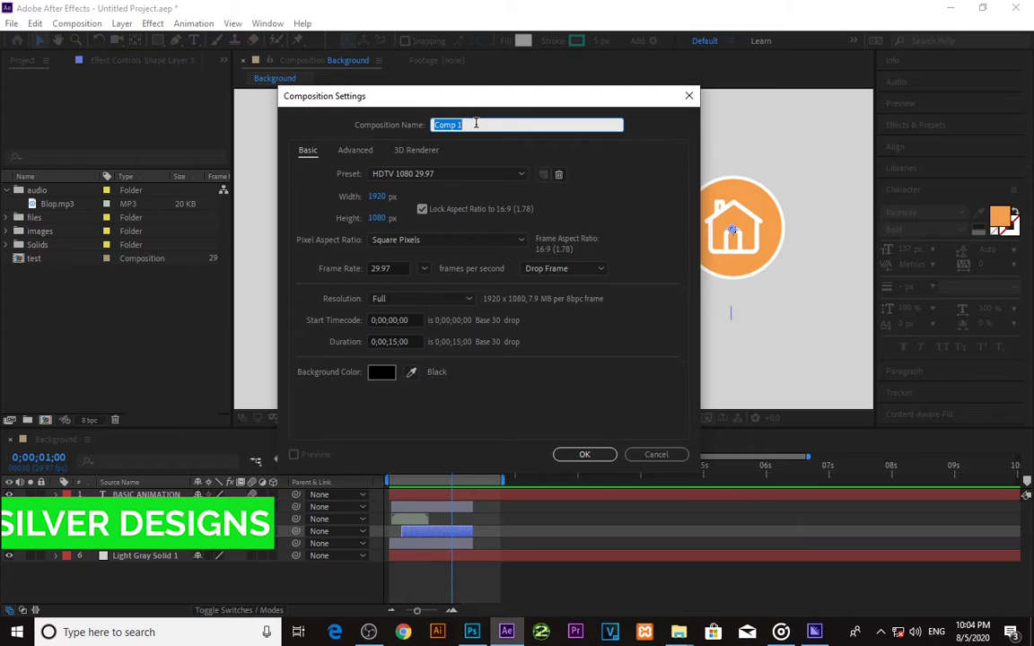
text(Ani)
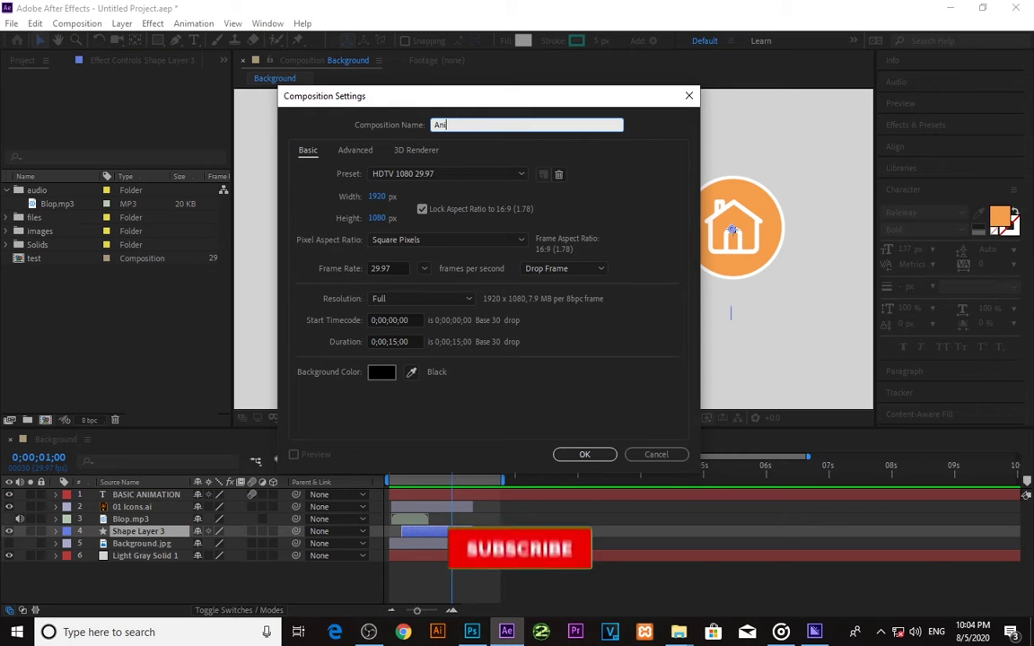
text(mation)
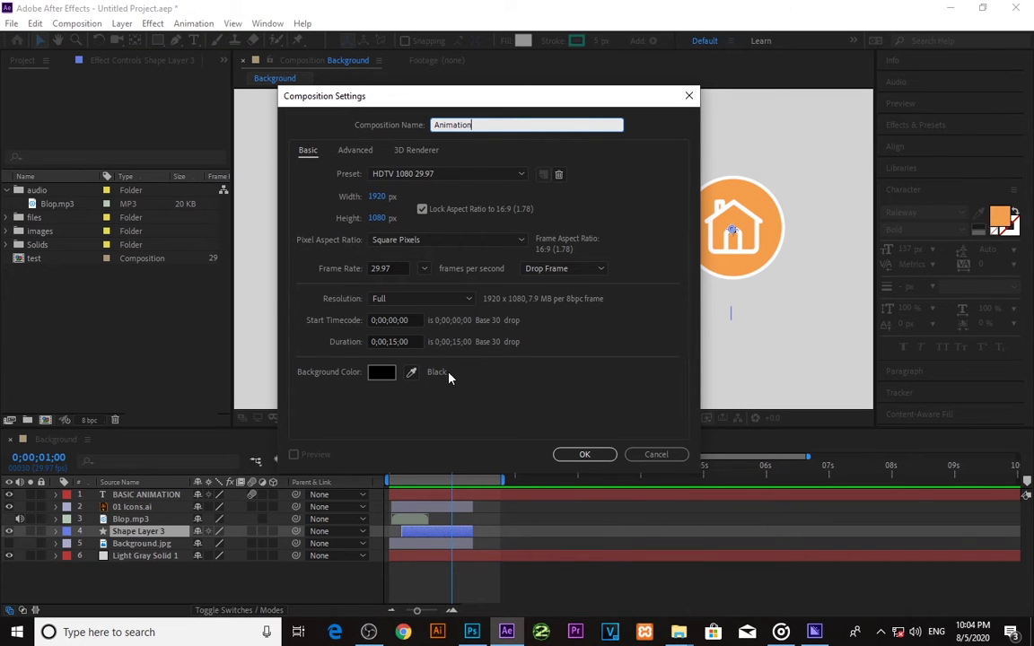
click(584, 454)
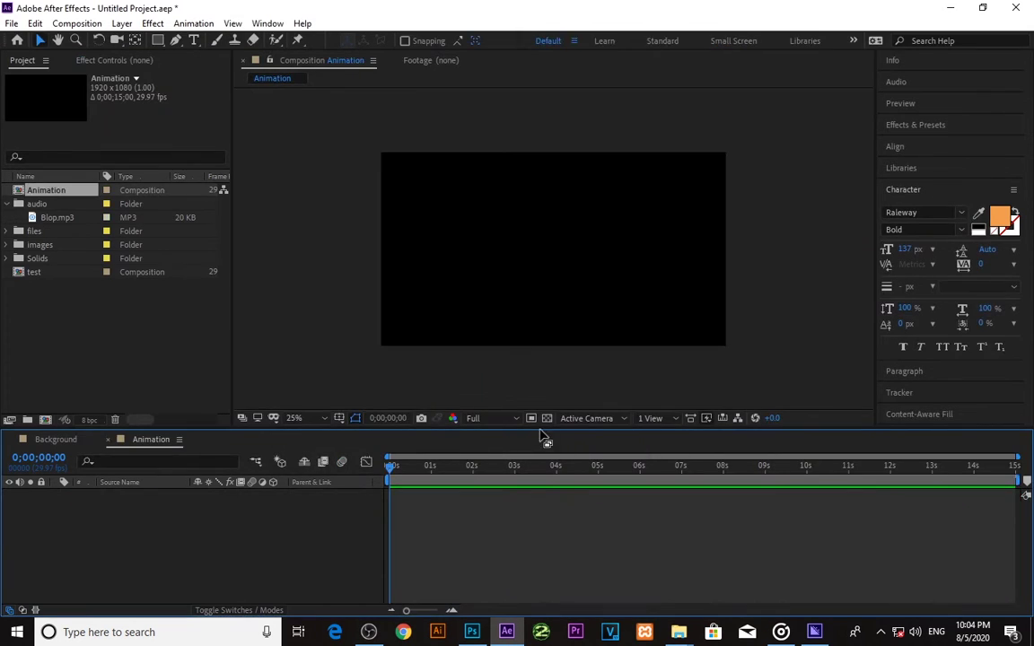
Fit the view, then add a full-frame light grey solid layer named BG.
click(298, 419)
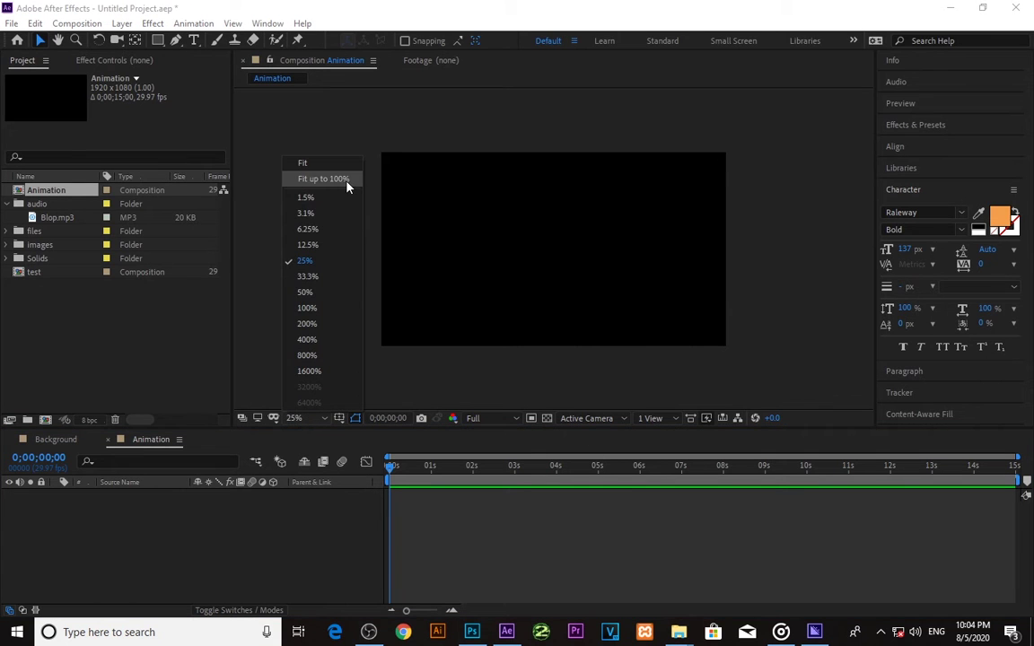
click(324, 166)
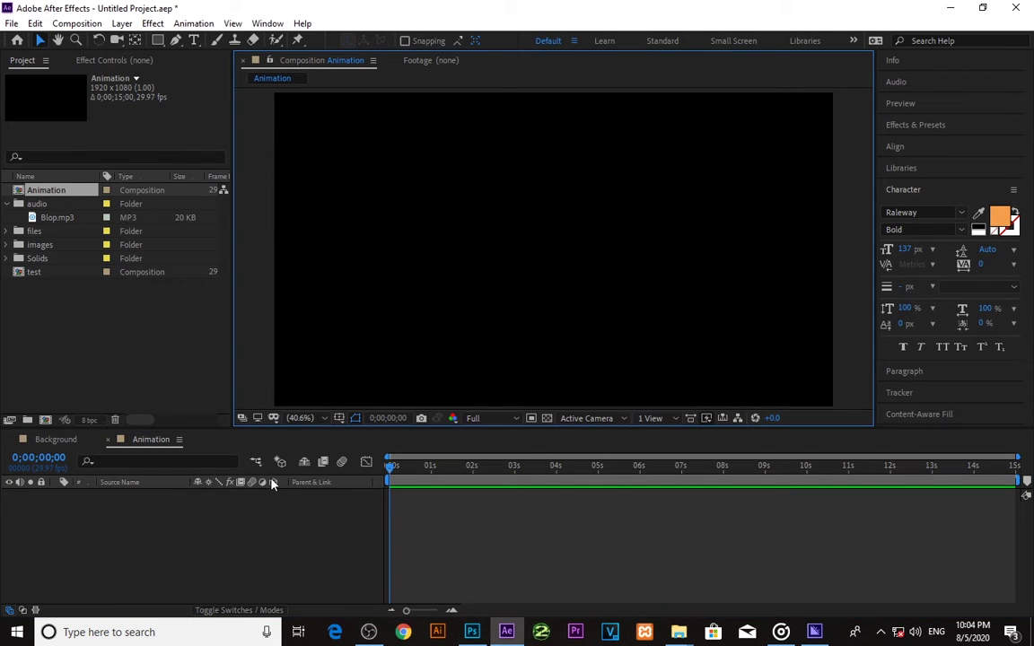
right_click(174, 532)
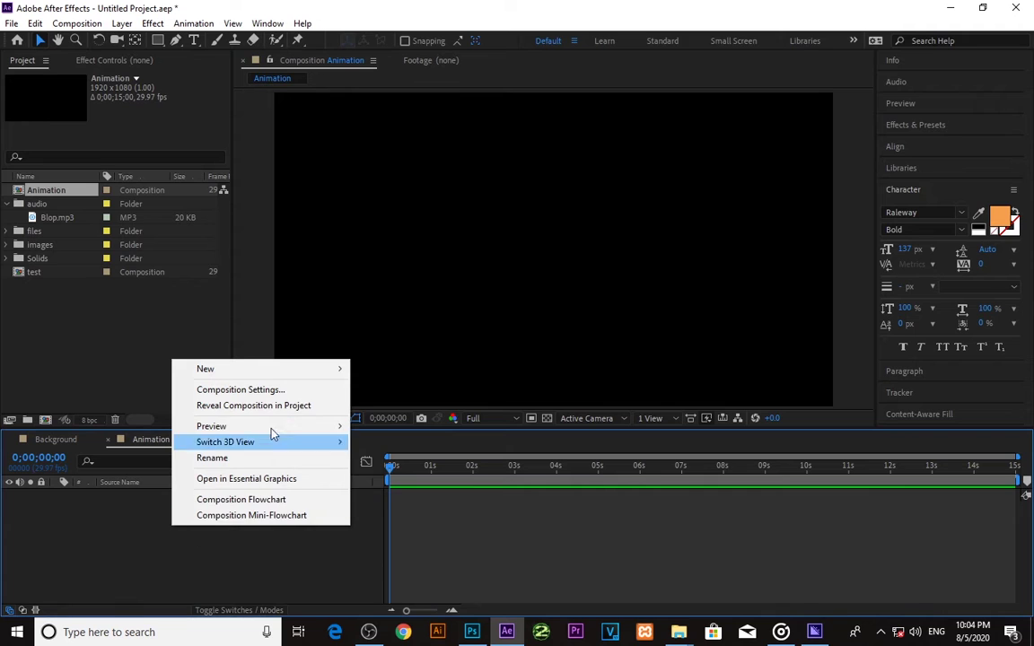
mouse_move(269, 375)
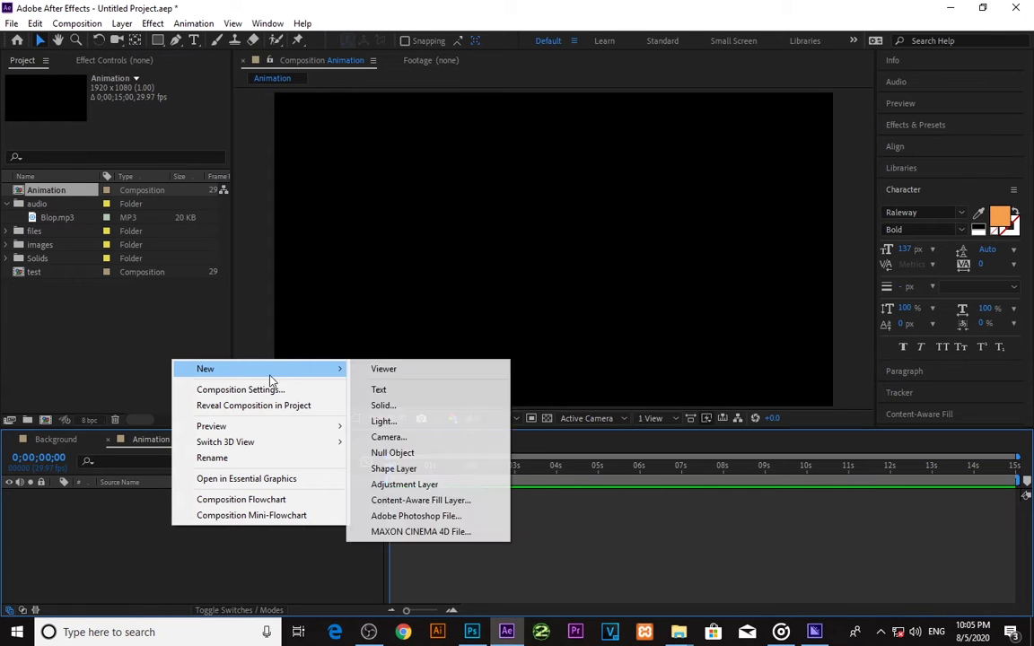
click(377, 405)
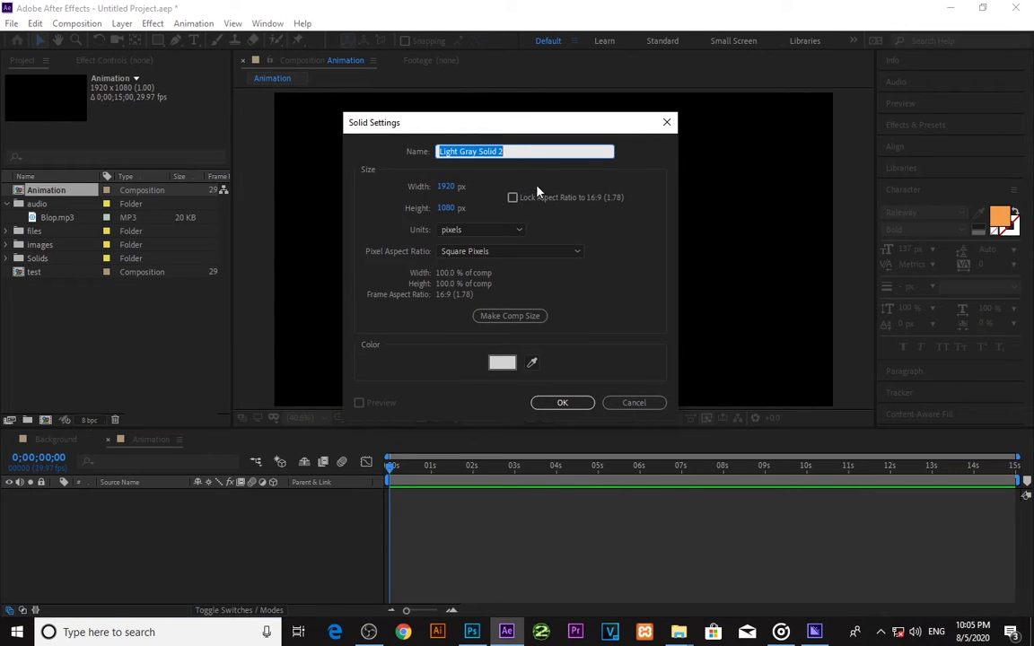
text(BG)
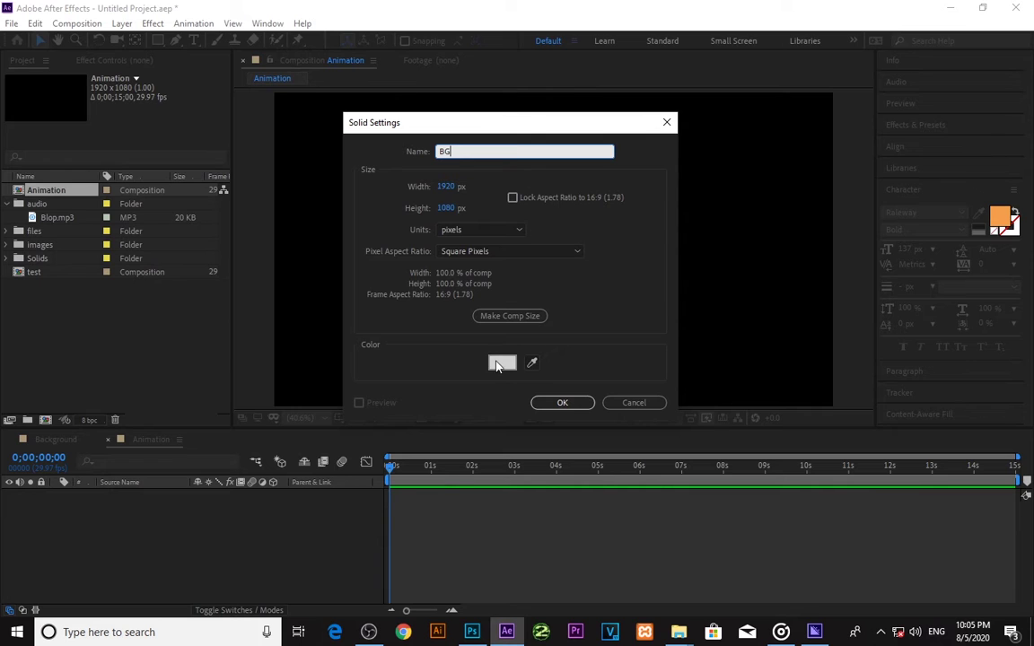
click(501, 363)
drag(627, 366, 623, 364)
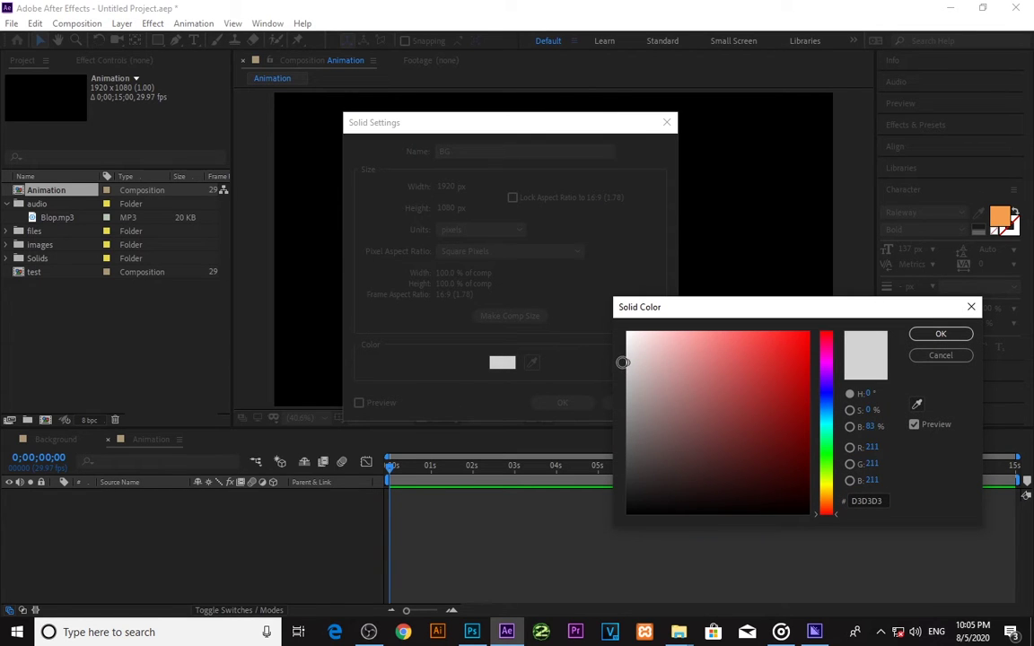
click(943, 336)
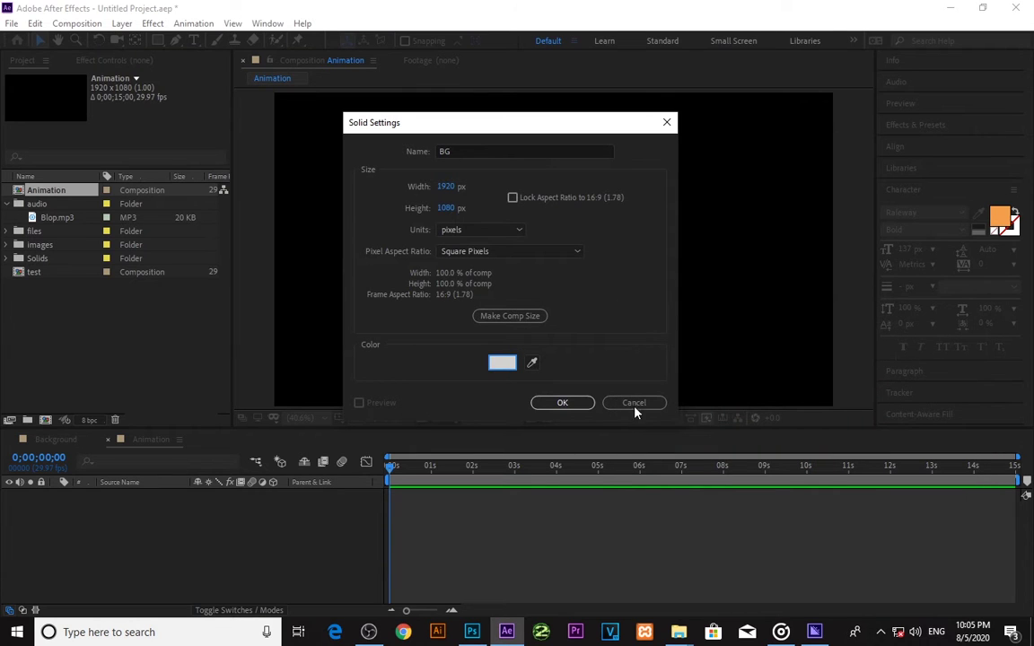
click(562, 404)
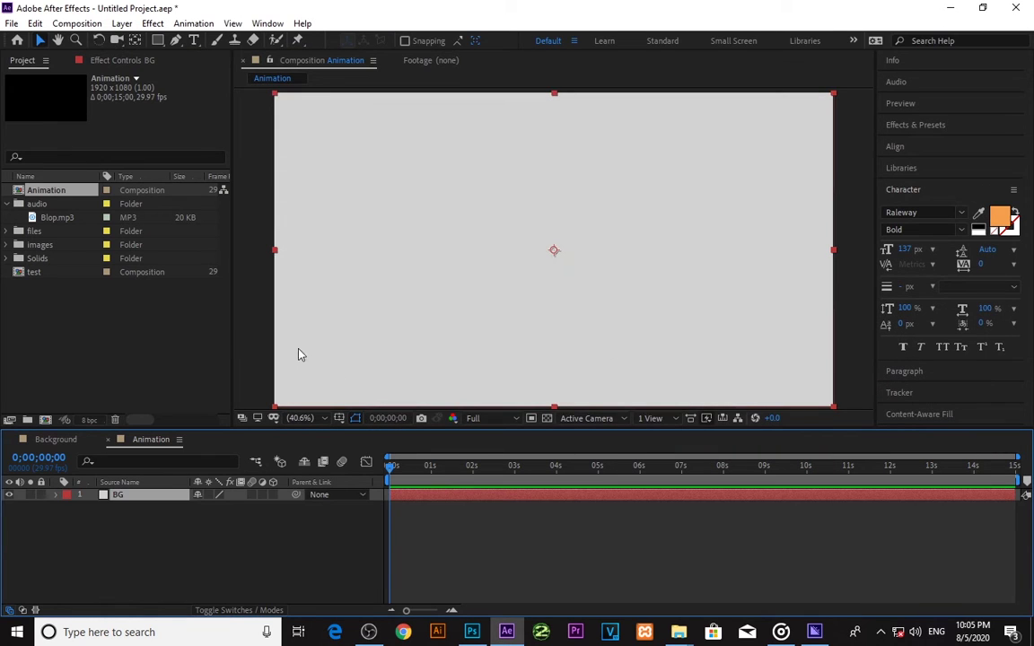
Add 01 Icons.ai from the files folder into the Animation composition.
click(249, 346)
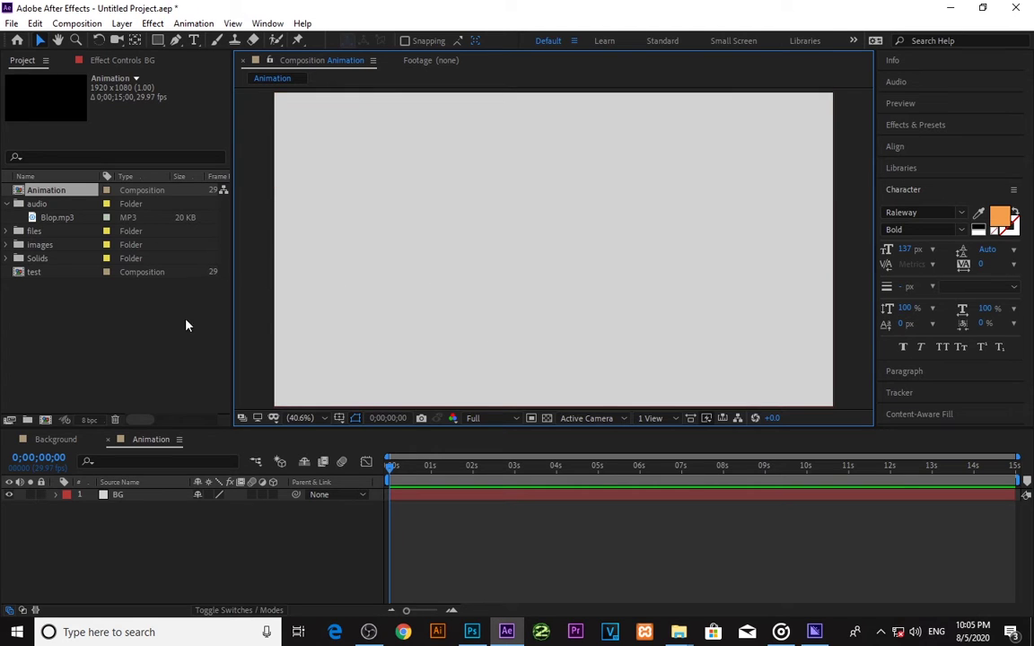
click(8, 204)
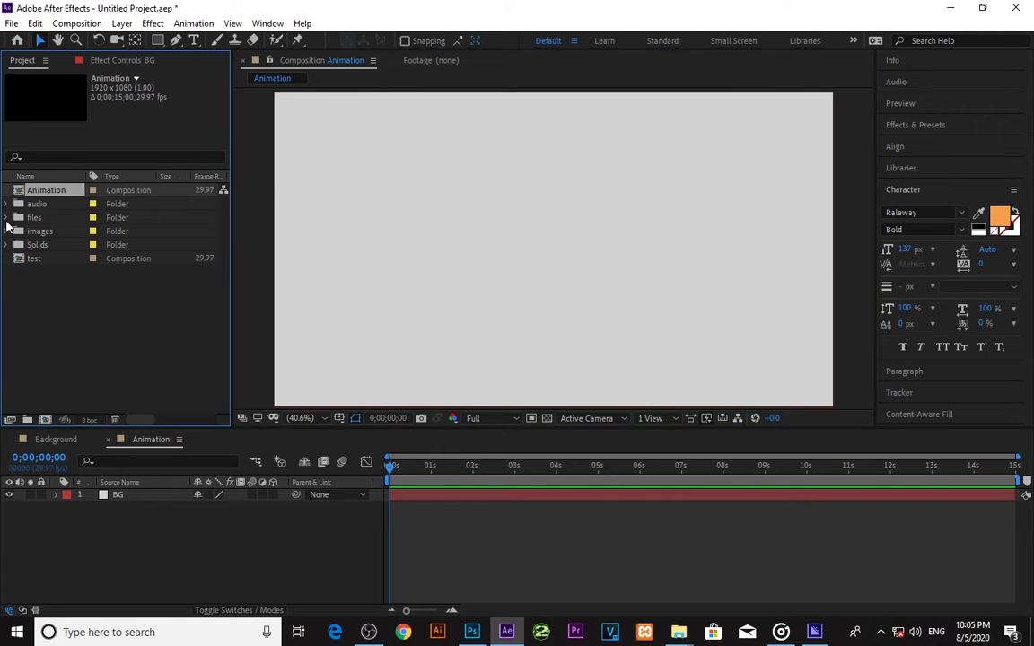
click(9, 218)
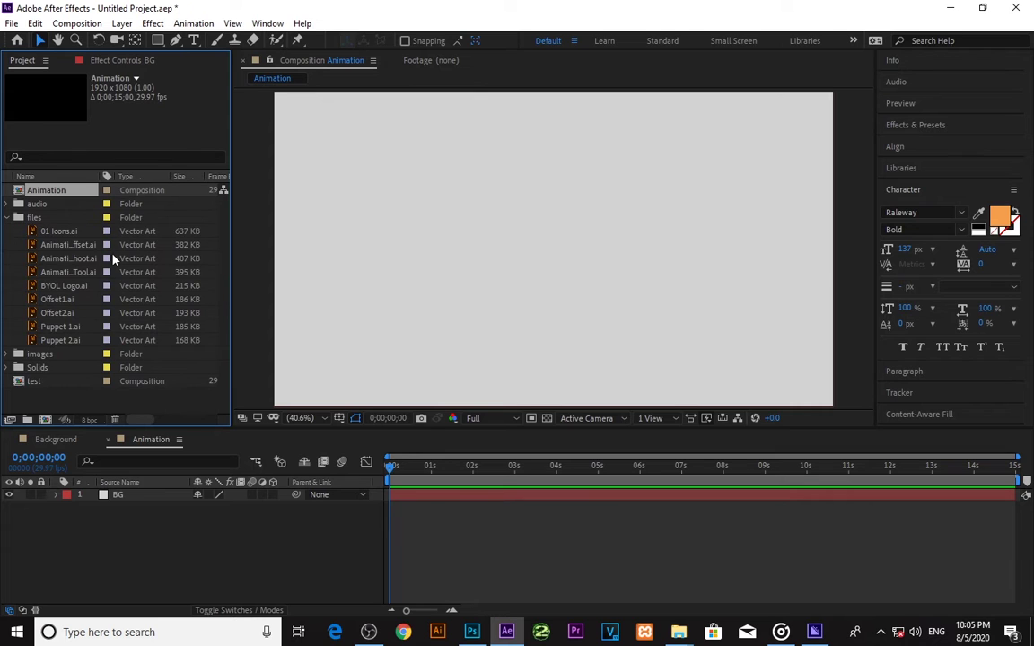
click(59, 231)
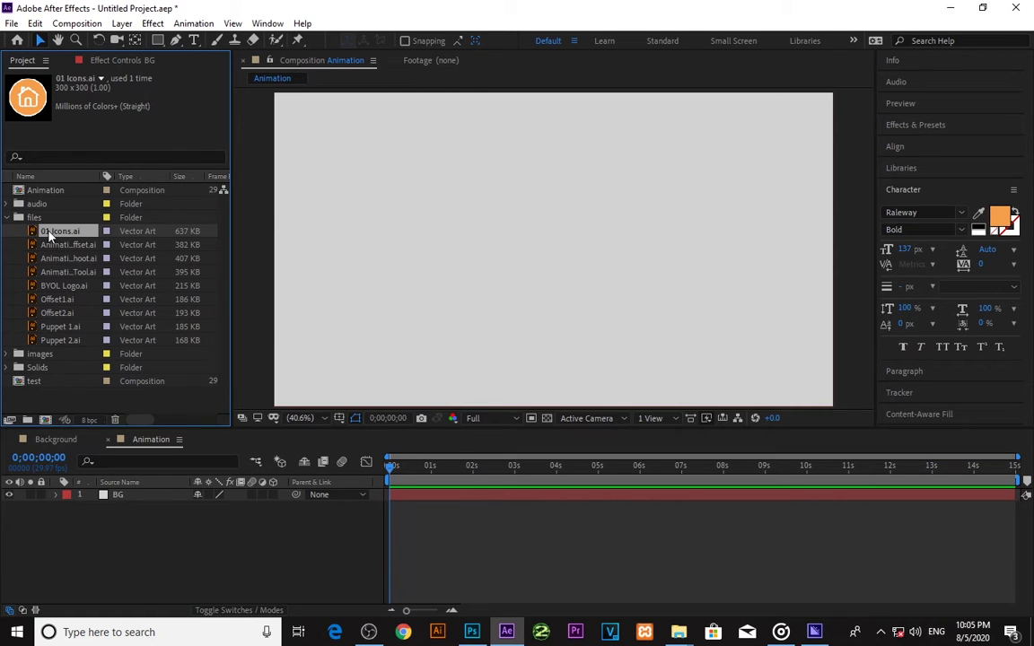
drag(50, 235, 142, 495)
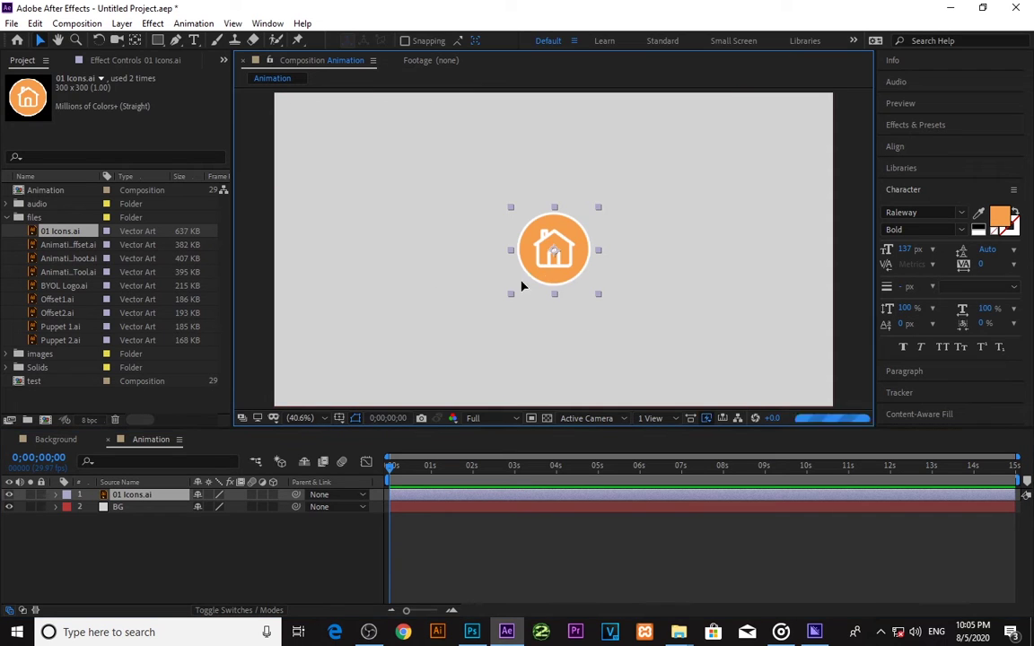
Move the house icon near the centre and enlarge it slightly.
drag(521, 285, 488, 274)
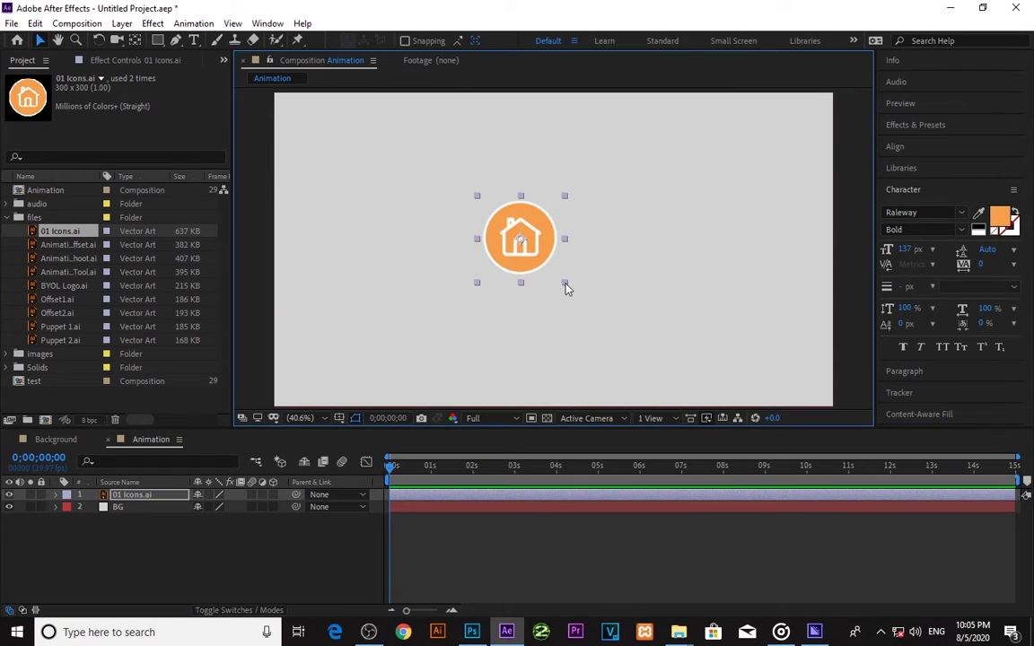
mouse_move(566, 287)
mouse_down()
mouse_move(581, 302)
mouse_move(569, 287)
mouse_up()
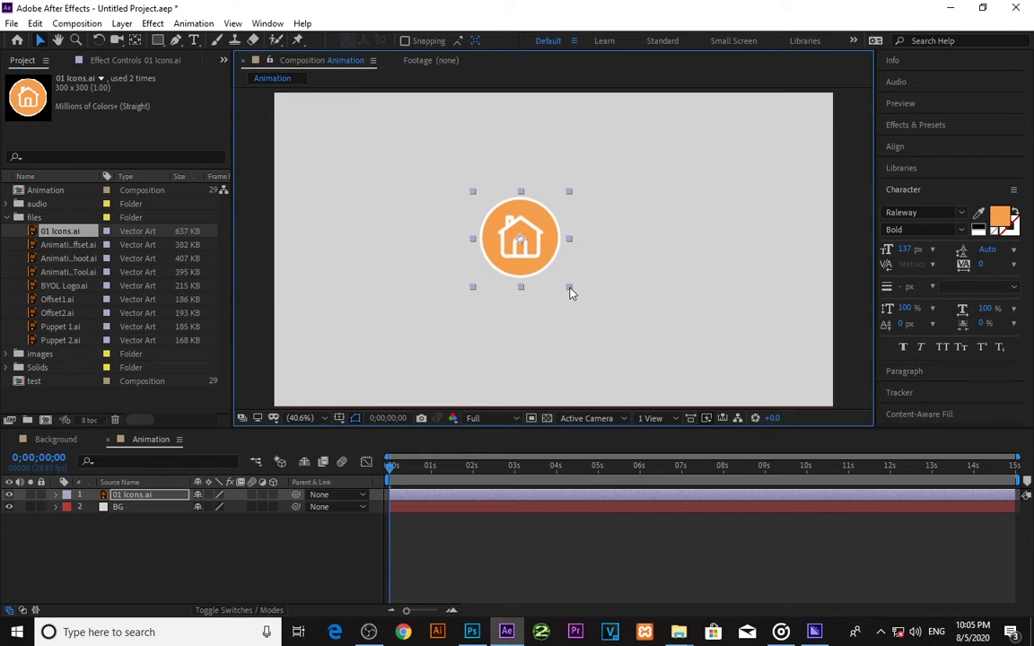
drag(518, 259, 532, 265)
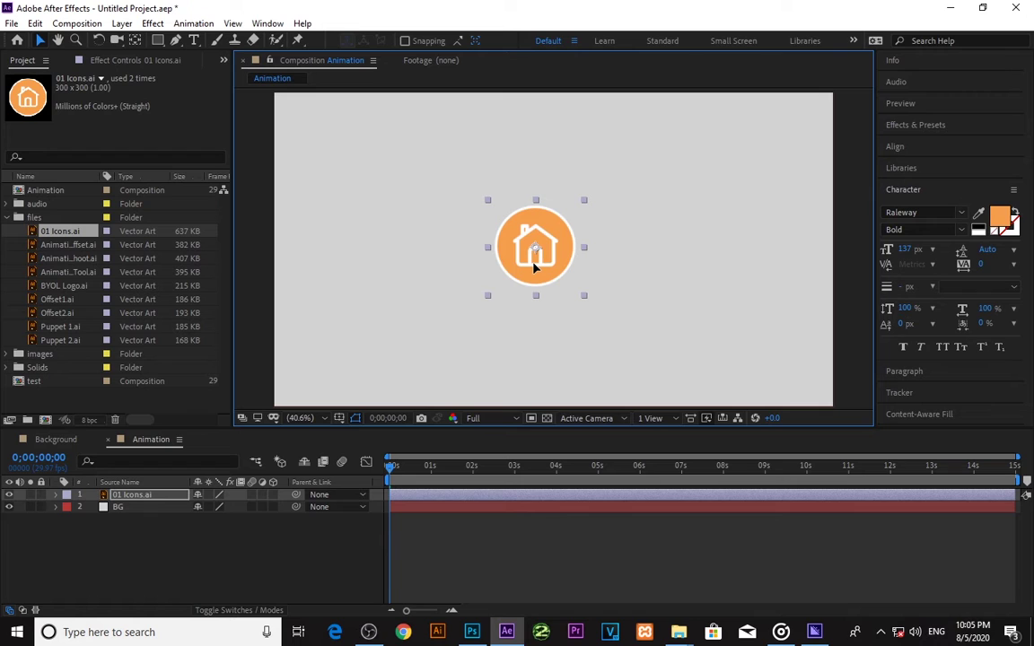
Keyframe the icon's Scale from 0% at the start to 128% at about two seconds, and preview.
click(639, 321)
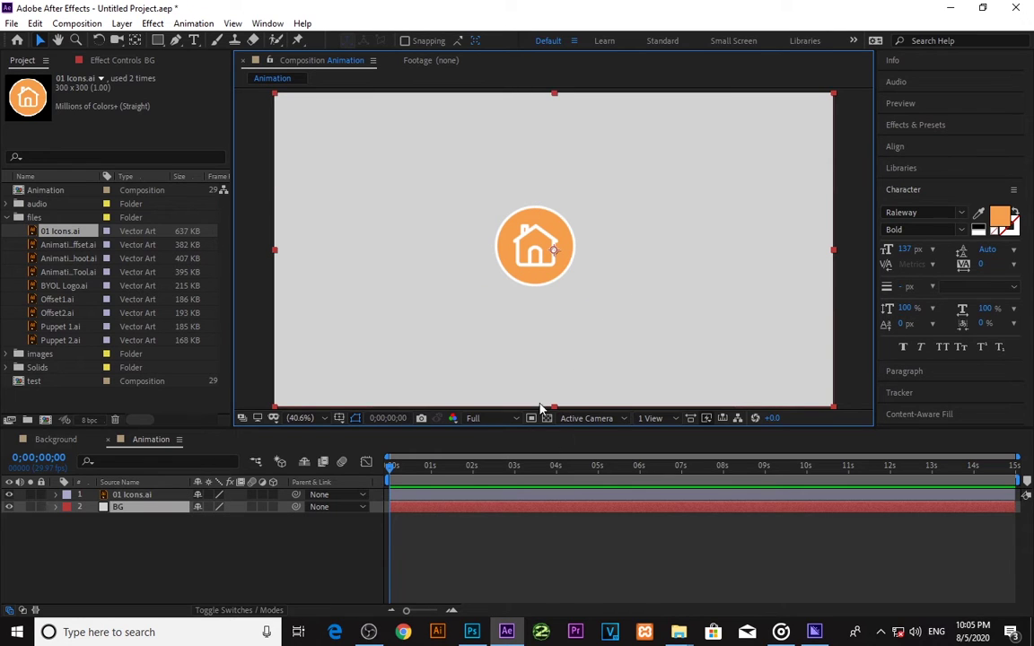
click(411, 498)
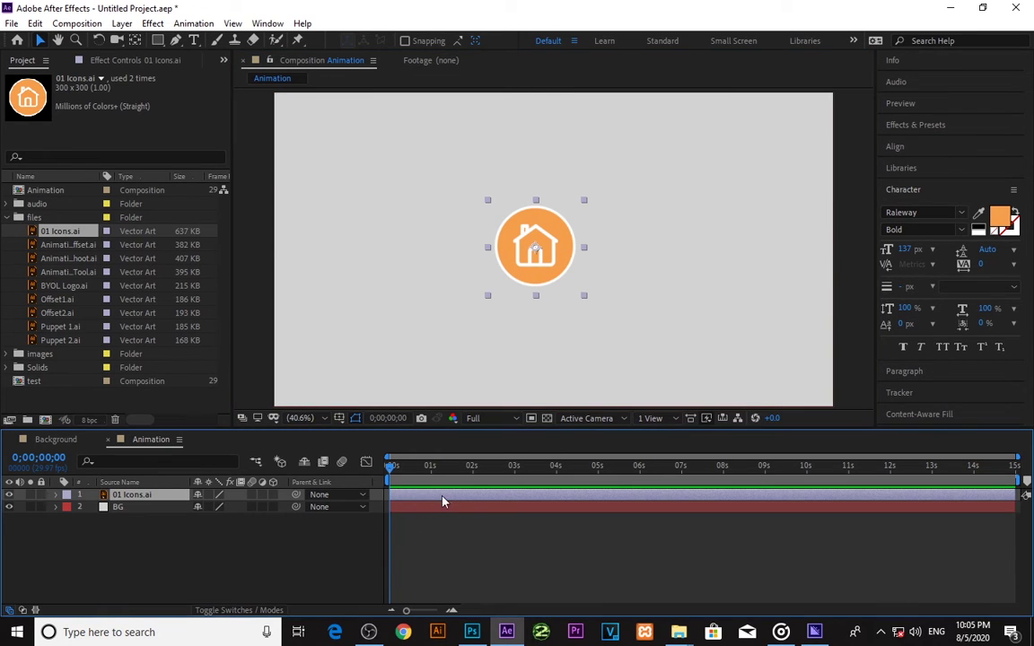
key(s)
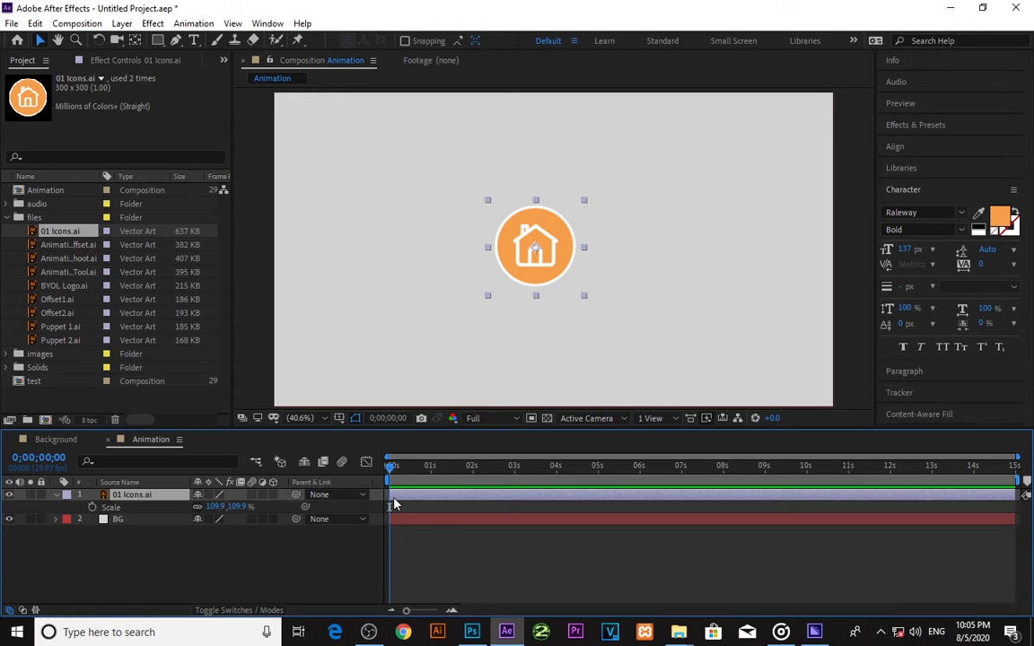
drag(231, 506, 254, 519)
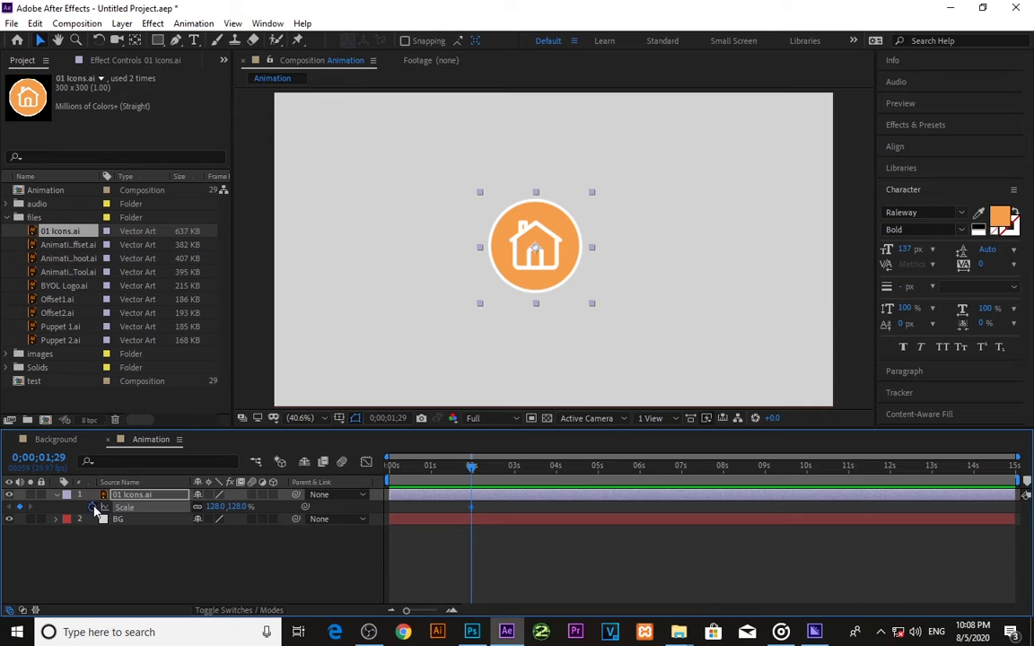
click(468, 498)
drag(471, 466, 361, 471)
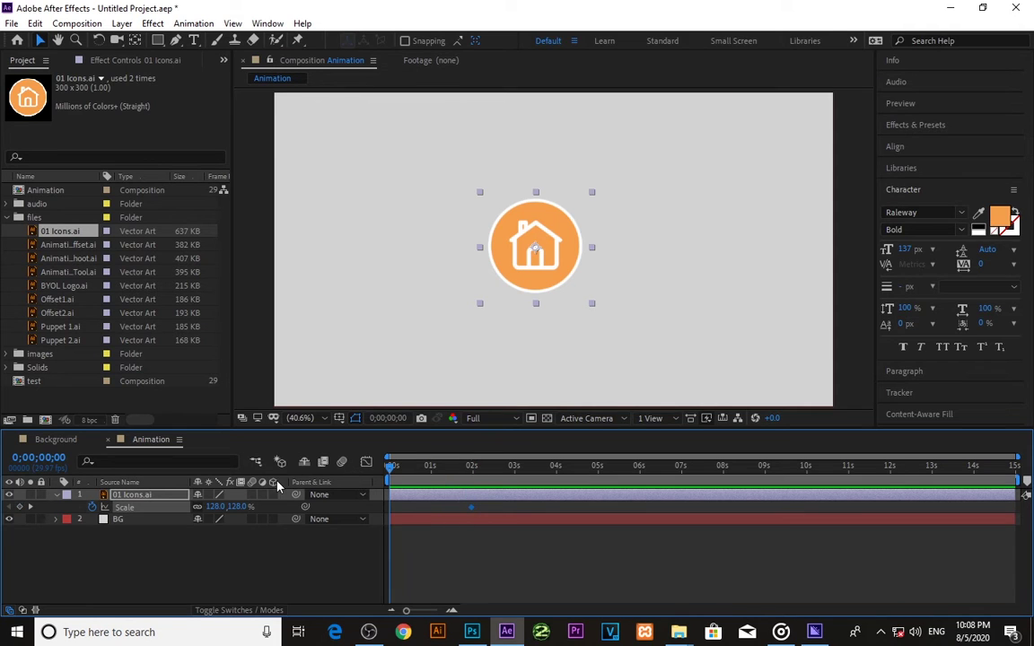
click(237, 507)
text(0)
key(Return)
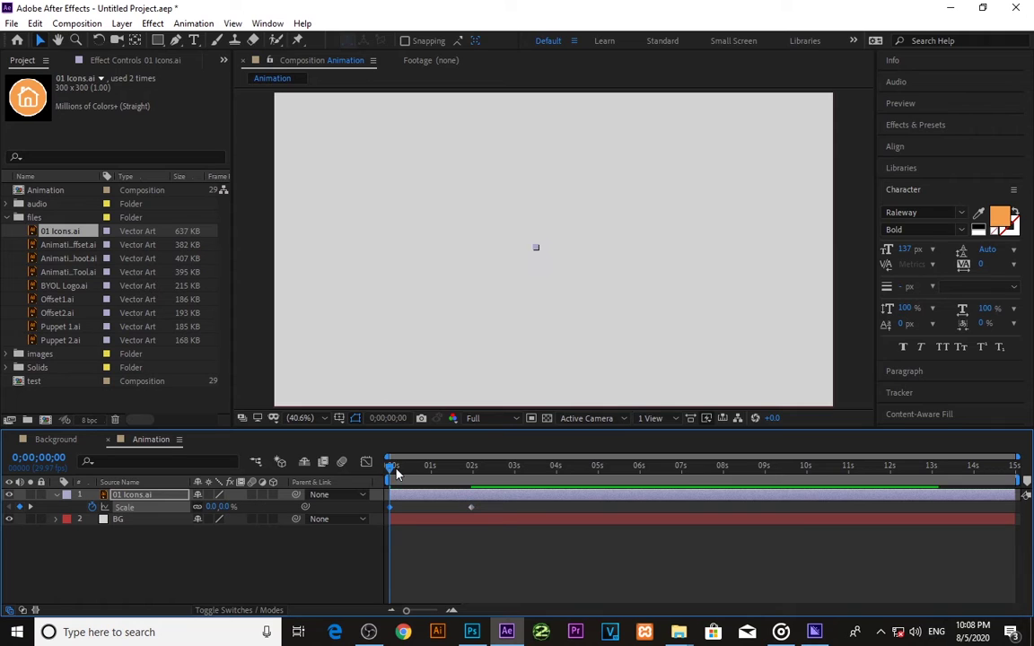
key(space)
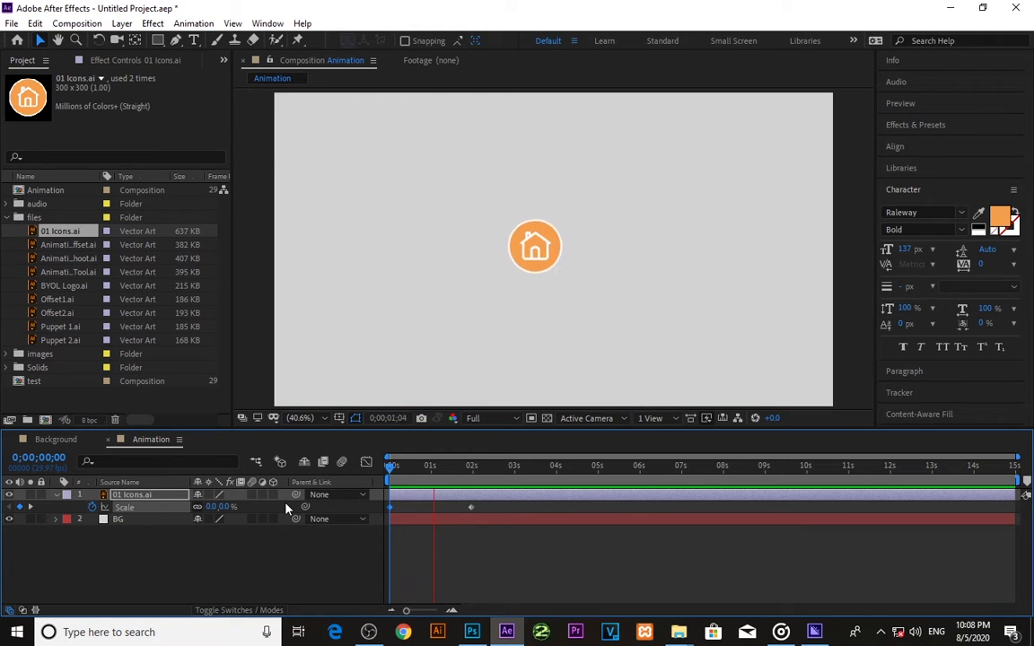
click(391, 473)
key(space)
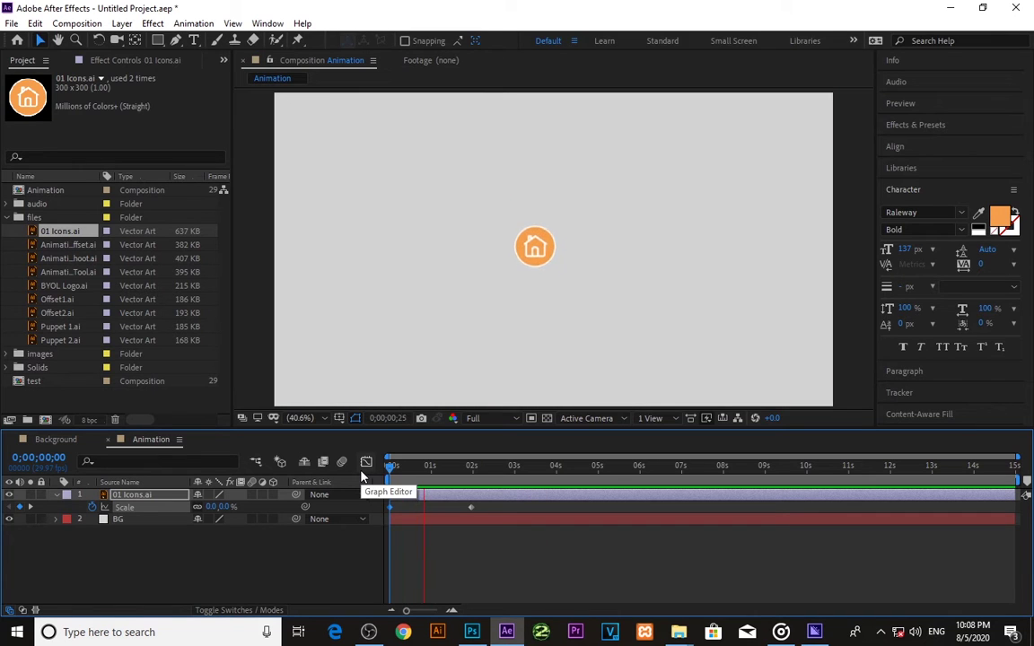
key(space)
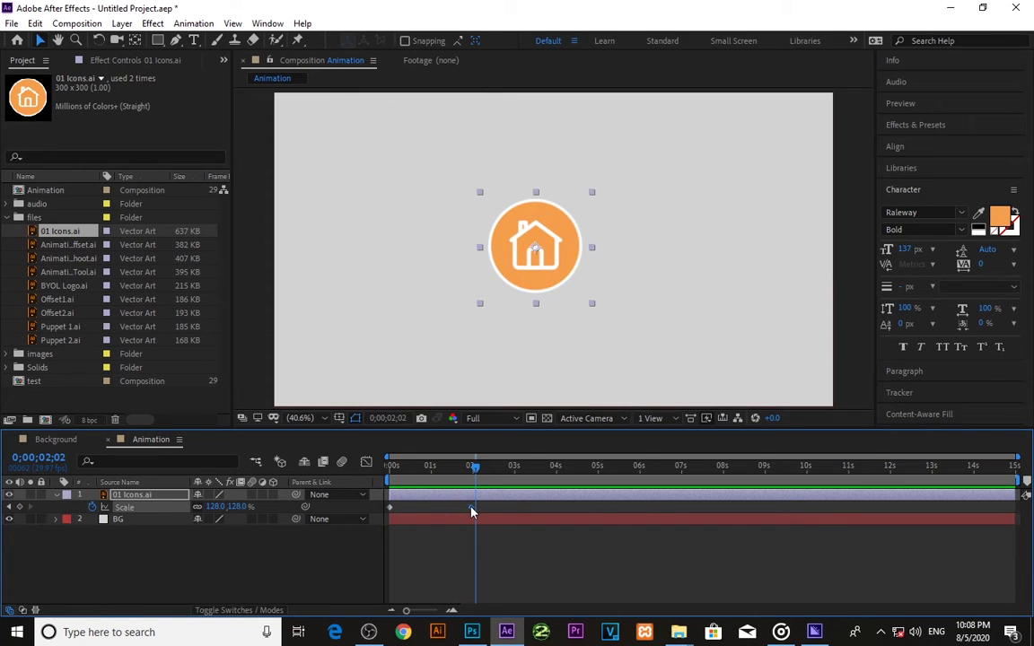
Move the 128% Scale keyframe earlier for a faster pop-in and preview it.
drag(441, 508, 425, 508)
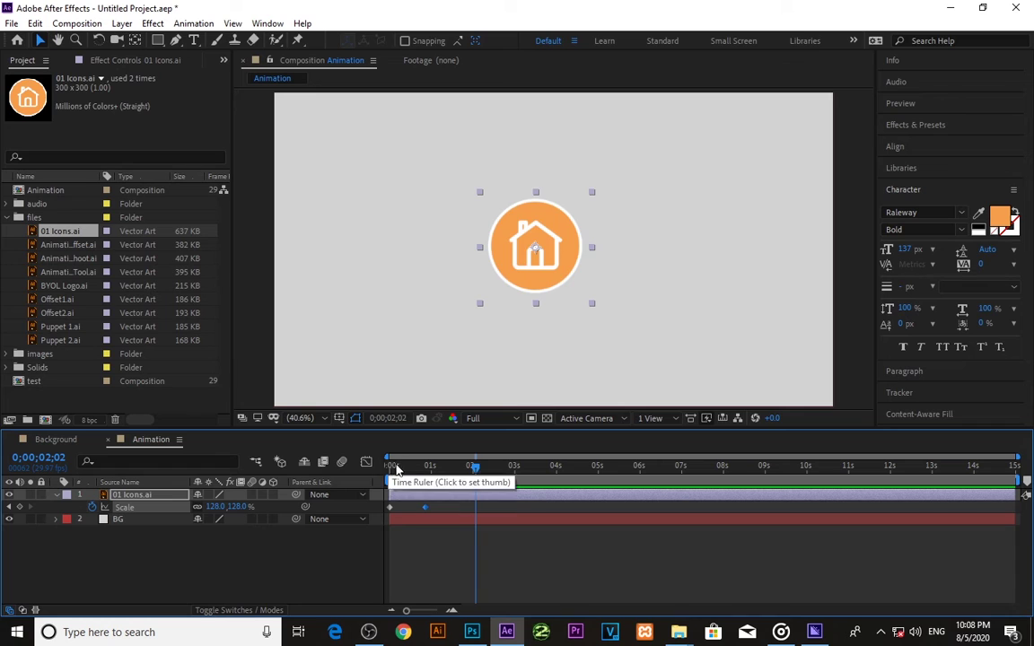
click(391, 465)
key(space)
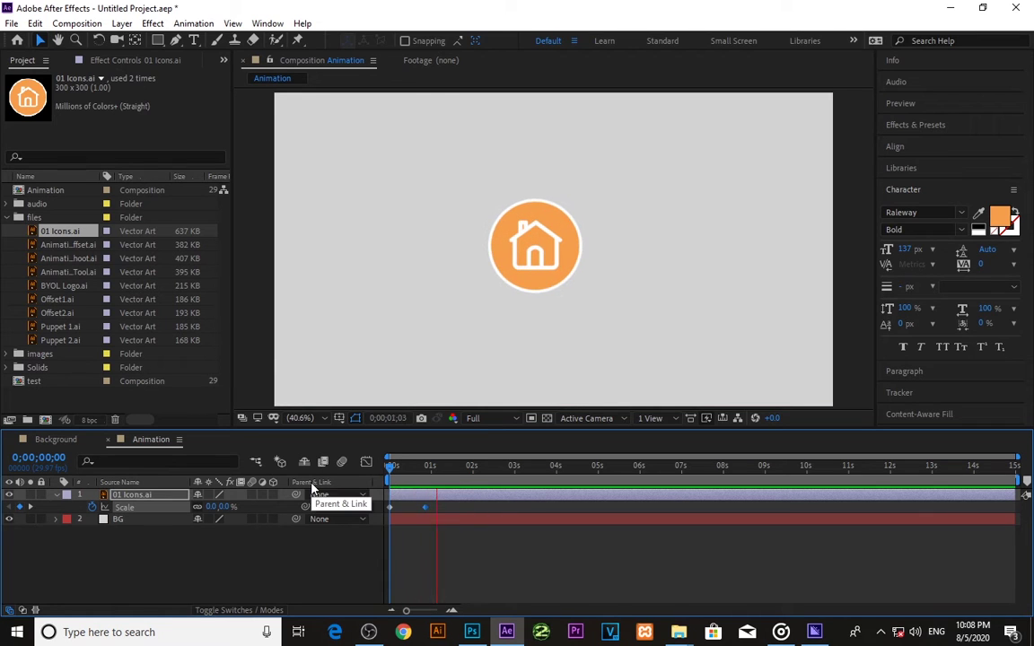
key(space)
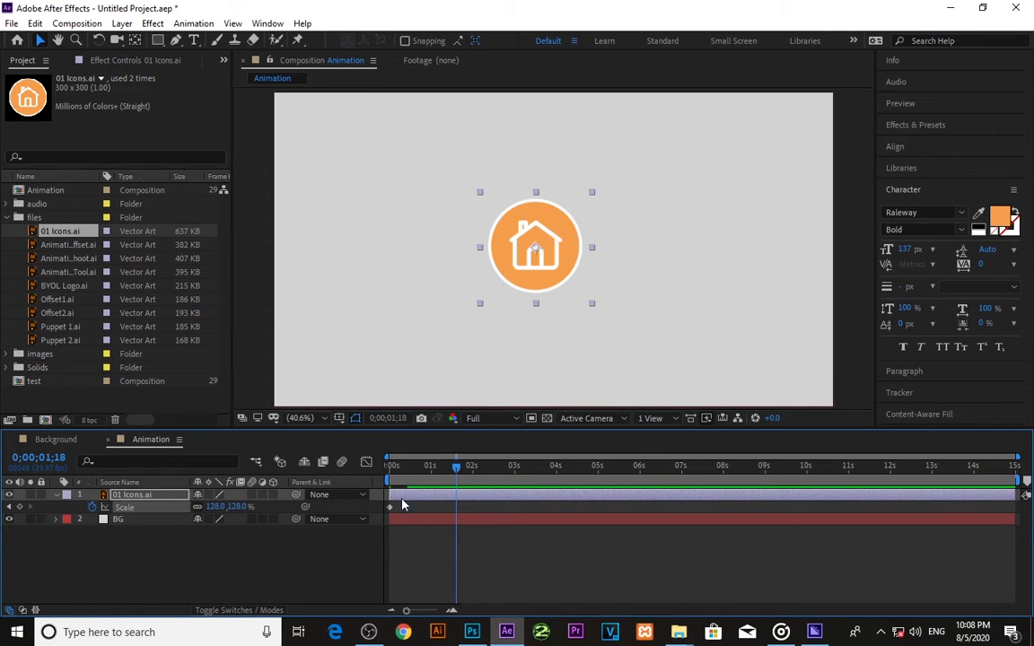
click(392, 465)
key(space)
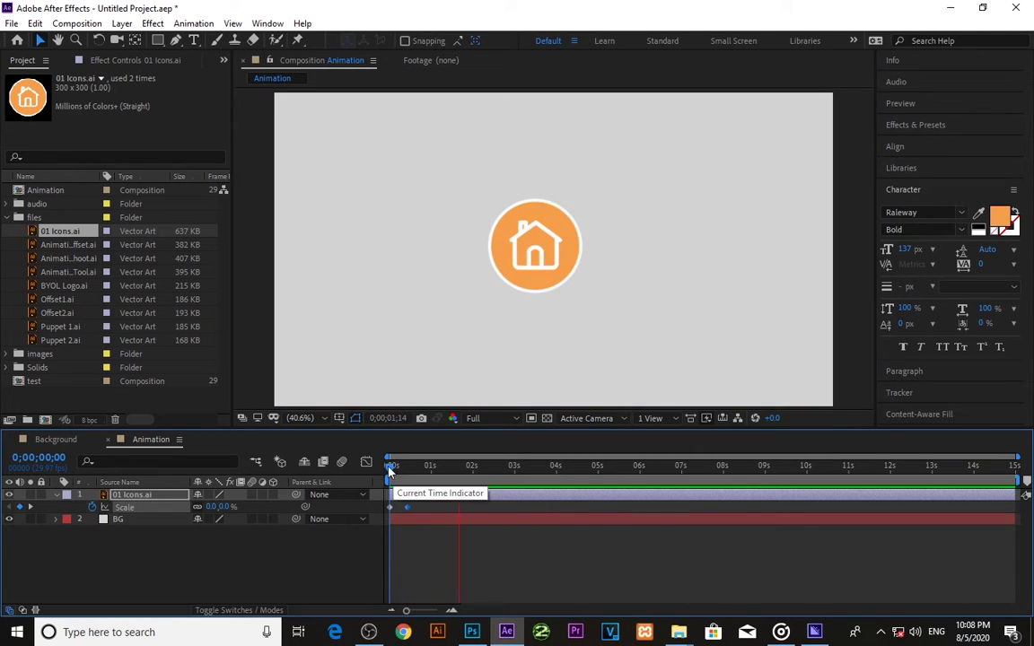
key(space)
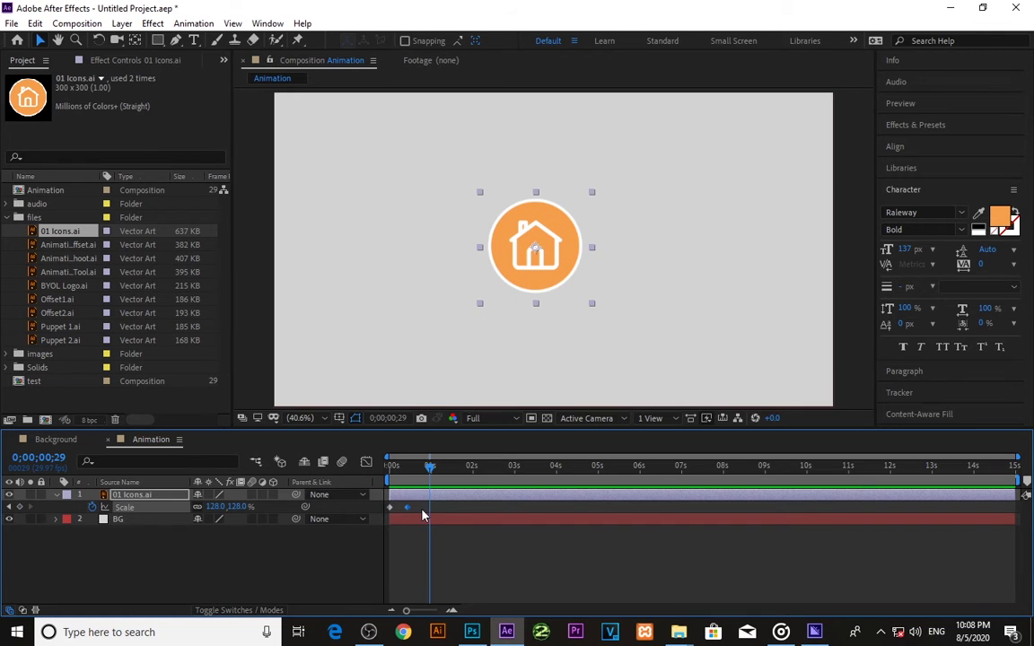
Apply Easy Ease to the icon's Scale keyframes and preview the result.
right_click(406, 509)
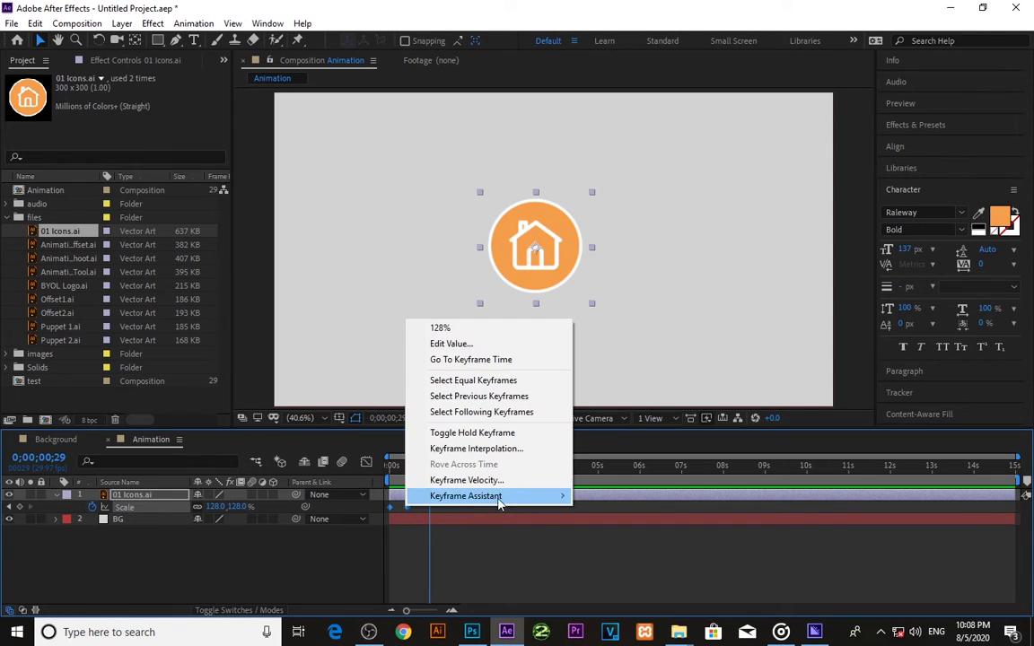
mouse_move(552, 495)
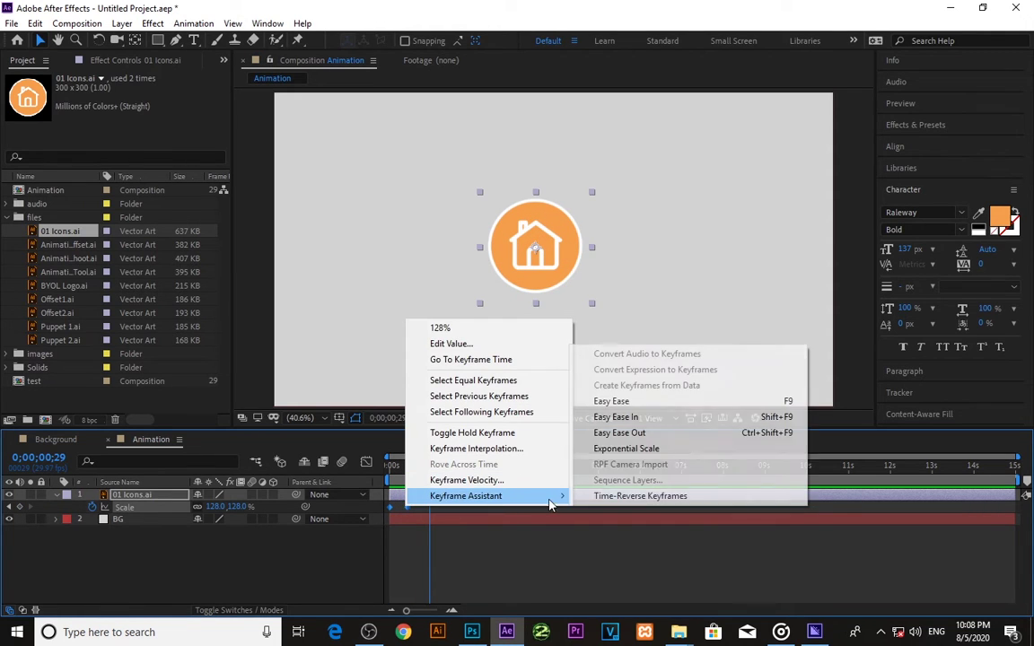
click(612, 401)
drag(429, 471, 341, 477)
key(space)
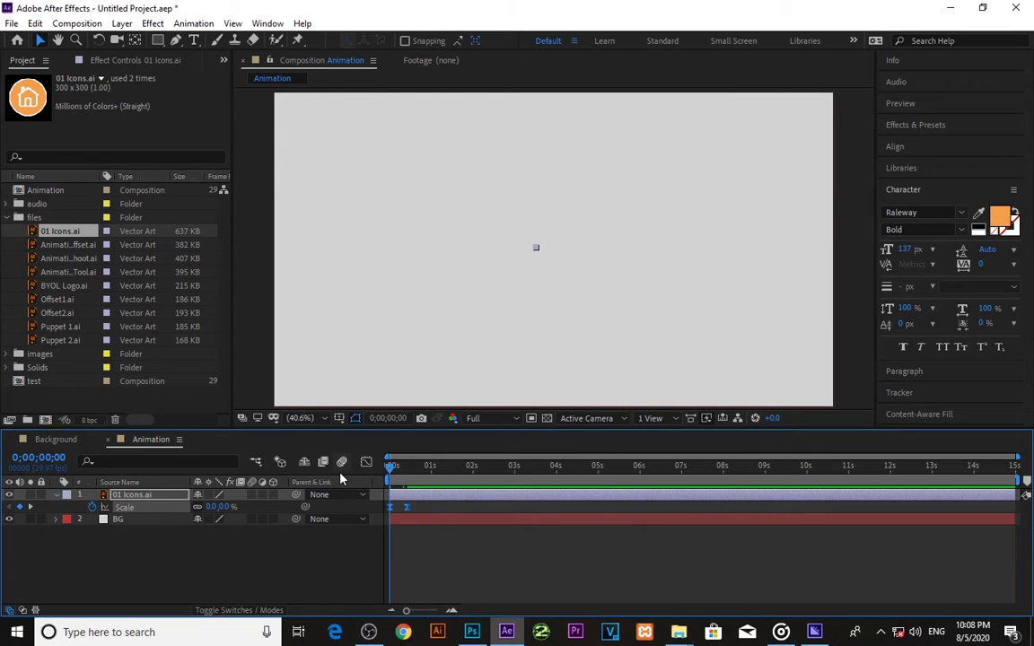
click(406, 507)
Set incoming and outgoing influence of both Scale keyframes to 75%.
right_click(409, 507)
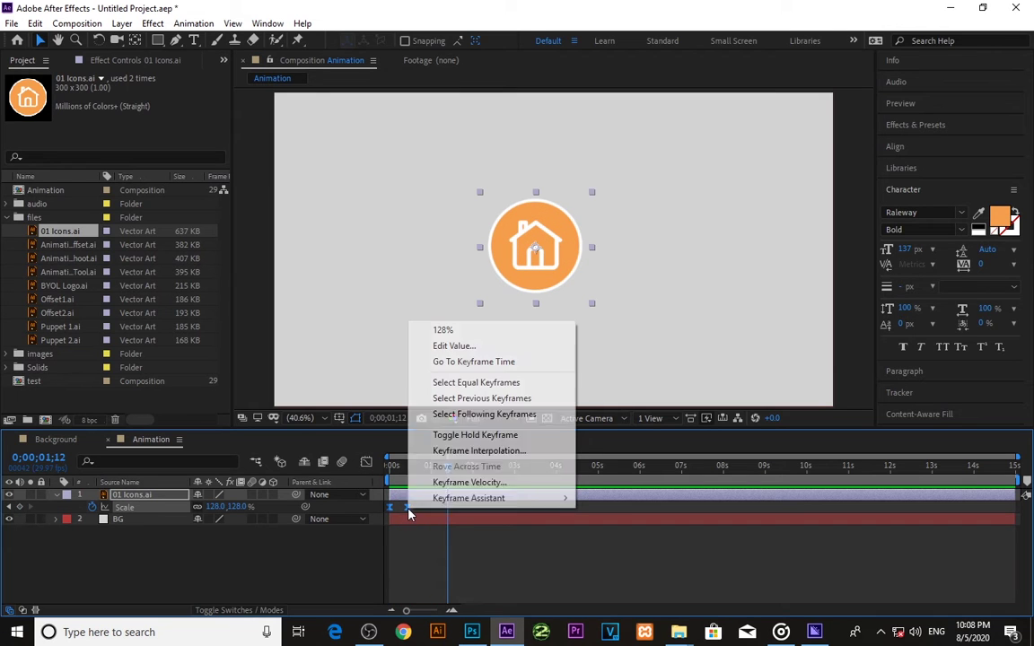
click(459, 482)
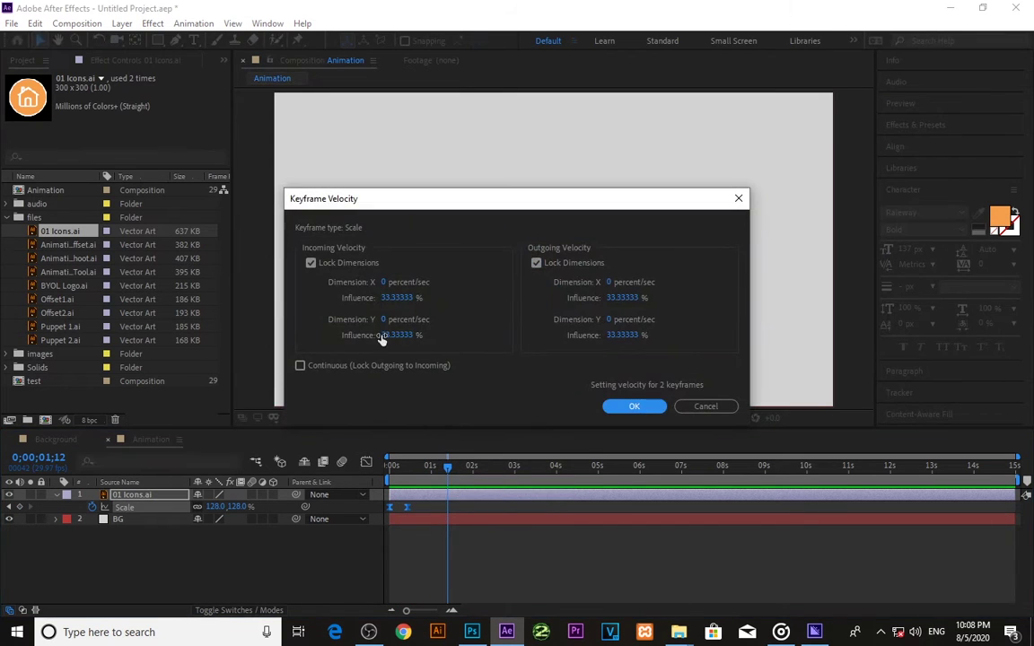
click(395, 298)
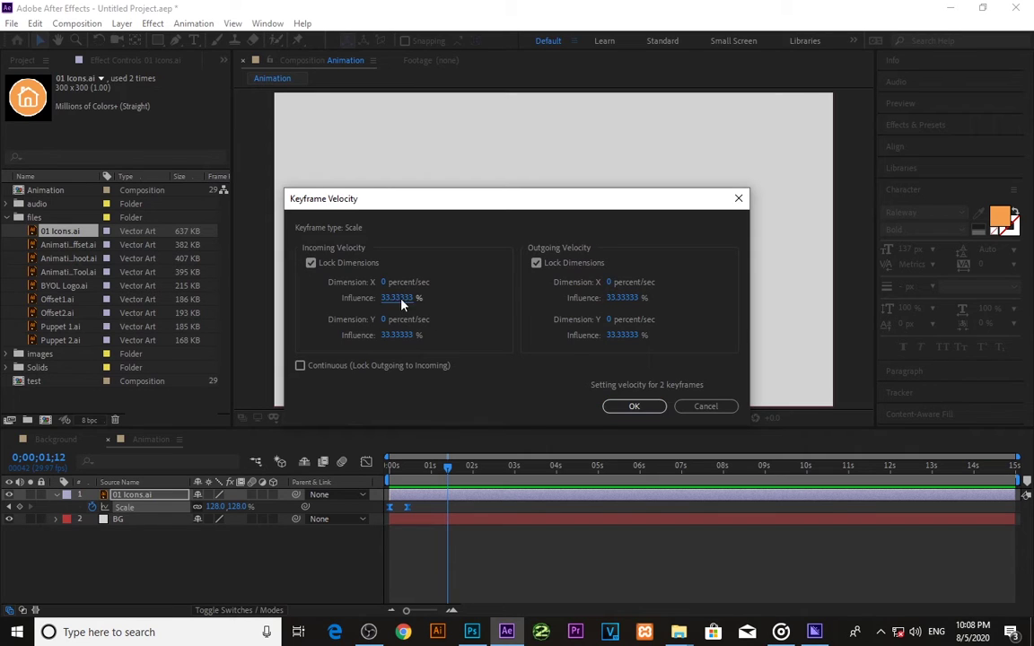
text(75)
click(626, 300)
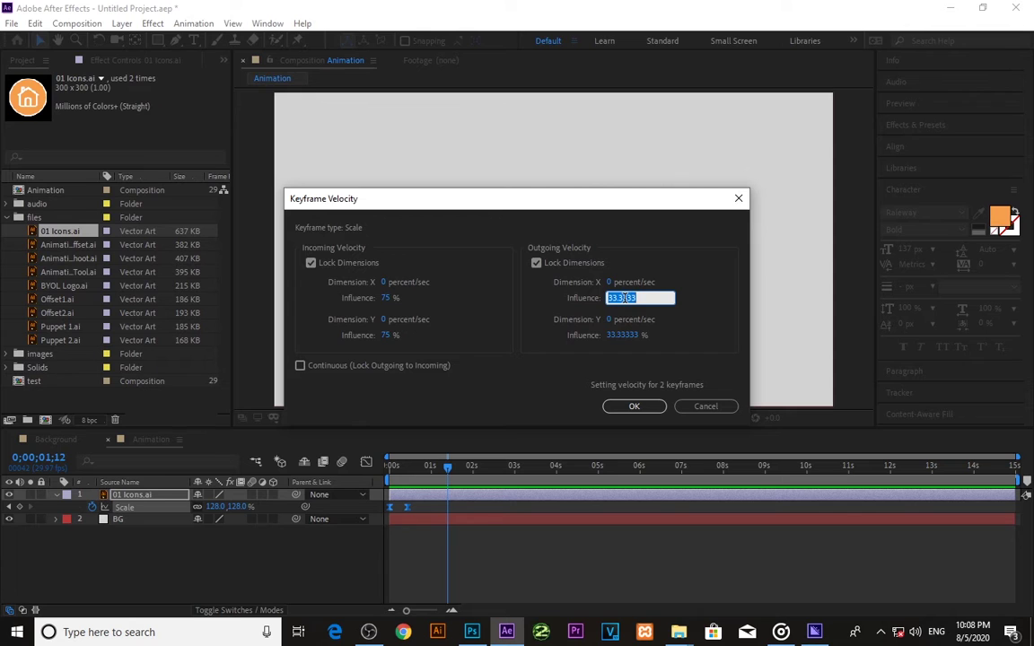
text(75)
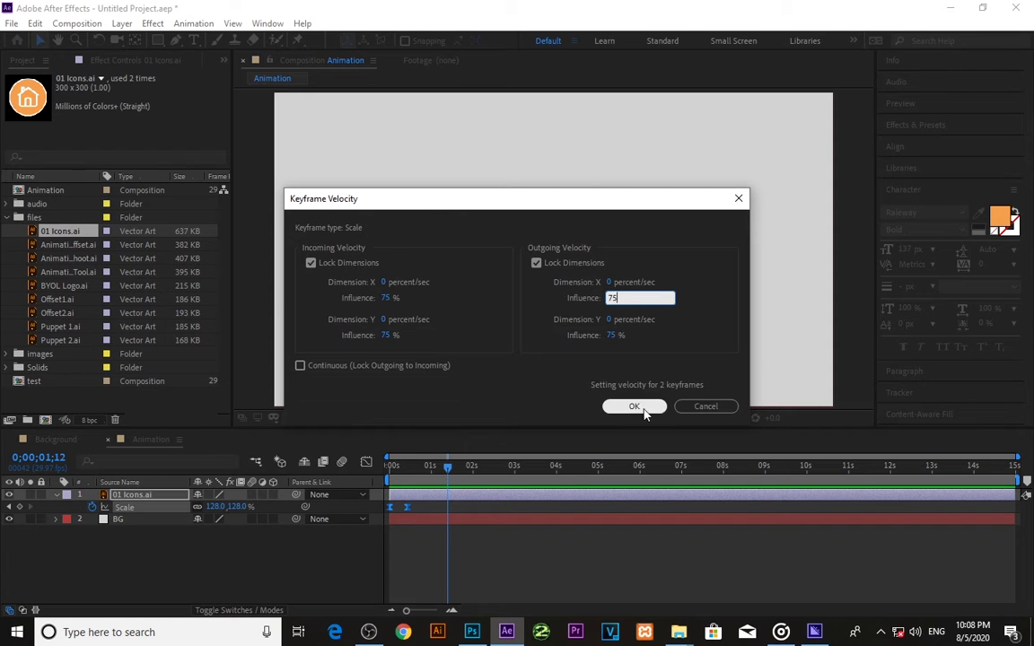
click(642, 408)
Preview and scrub through the smoothed icon scale-up.
drag(447, 475, 368, 469)
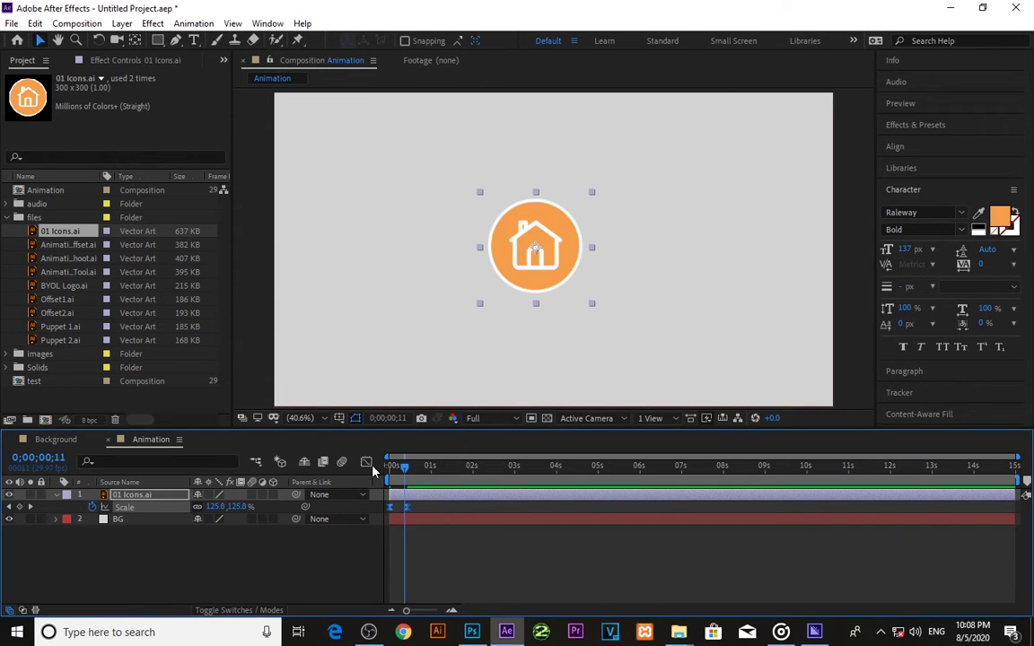
key(space)
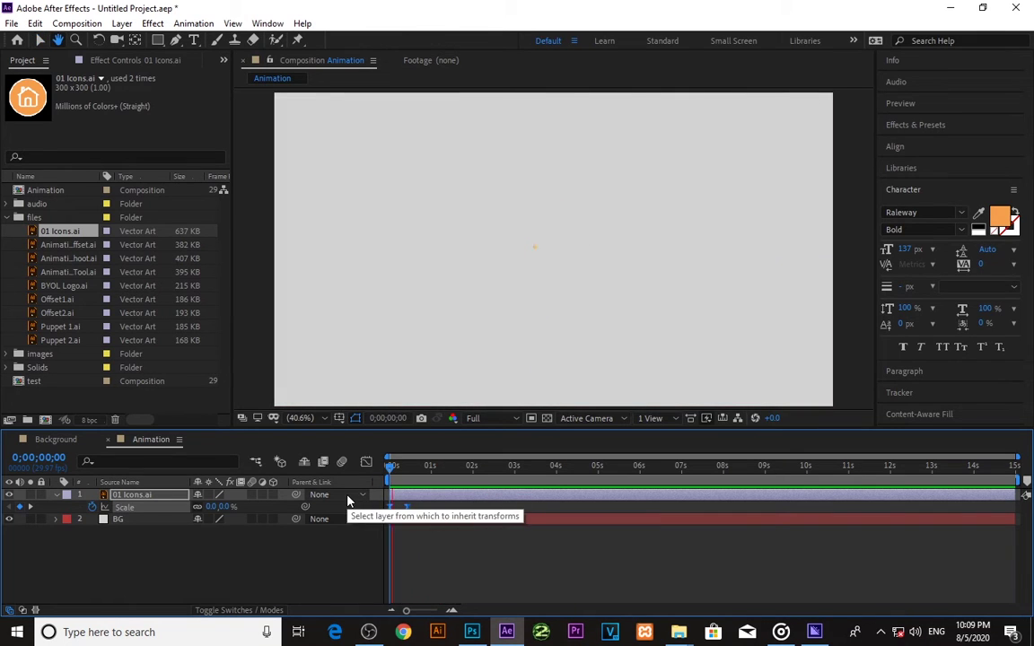
click(405, 509)
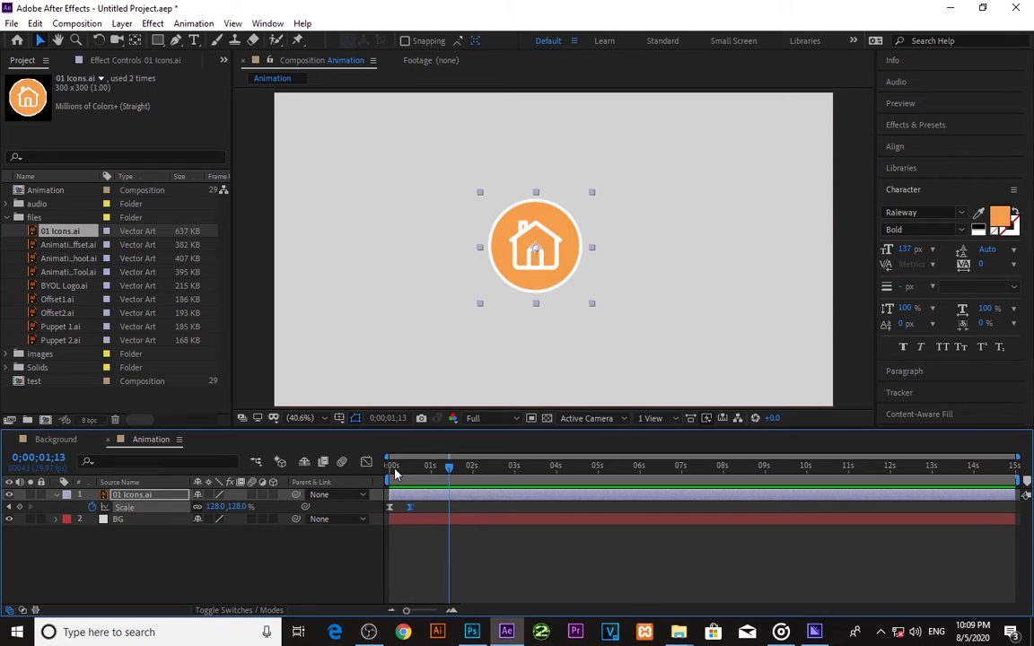
click(391, 466)
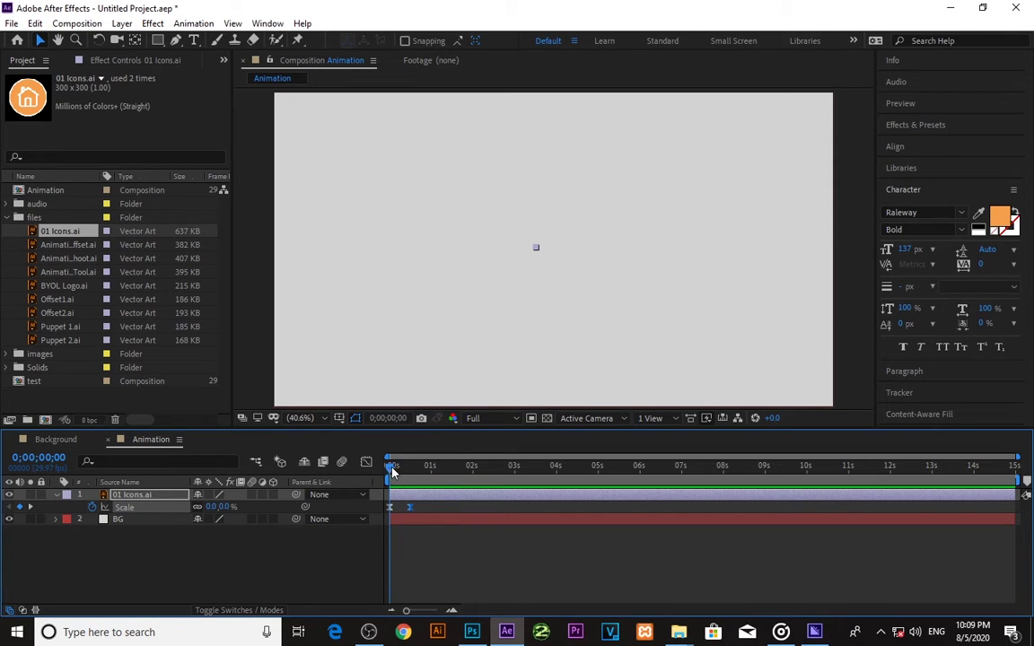
mouse_move(391, 468)
mouse_down()
mouse_move(427, 482)
mouse_move(391, 481)
mouse_up()
click(428, 510)
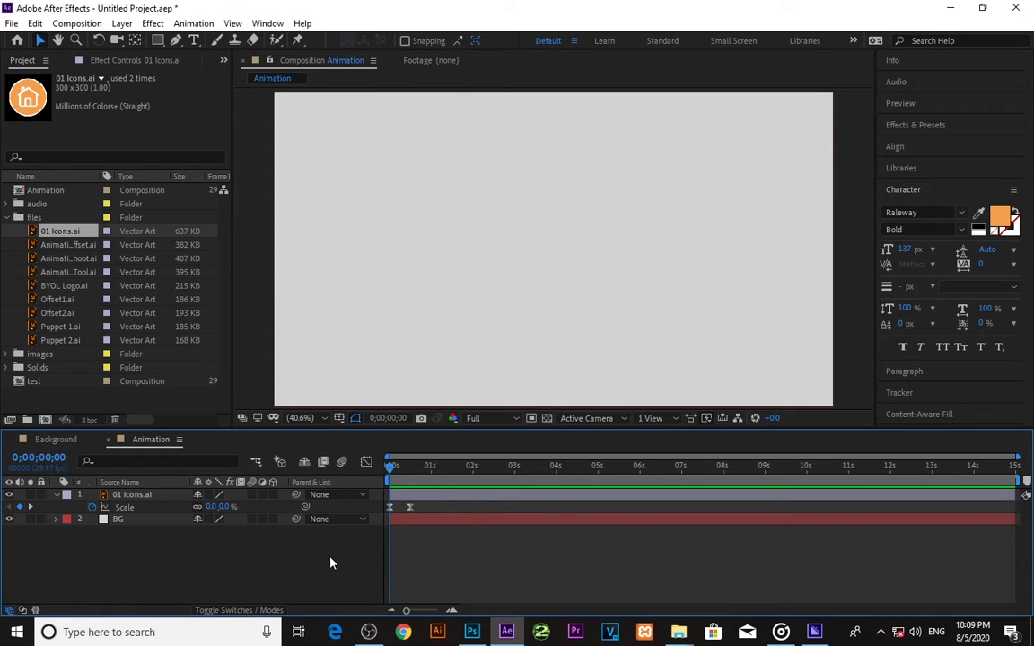
Collapse the files folder, show Title/Action Safe guides, and select the Pen tool.
click(7, 217)
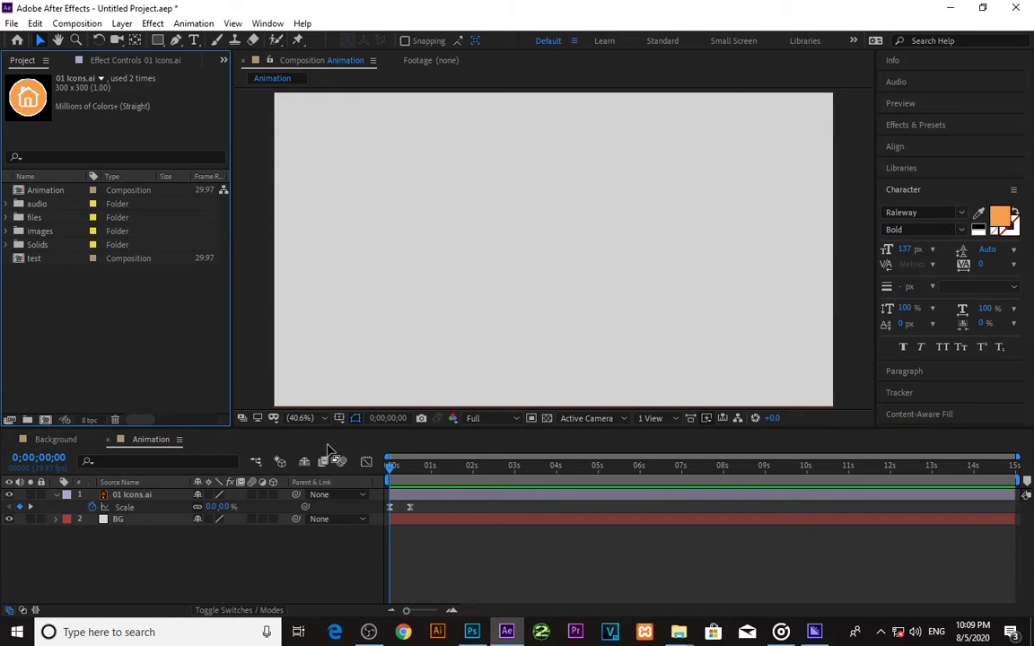
click(340, 418)
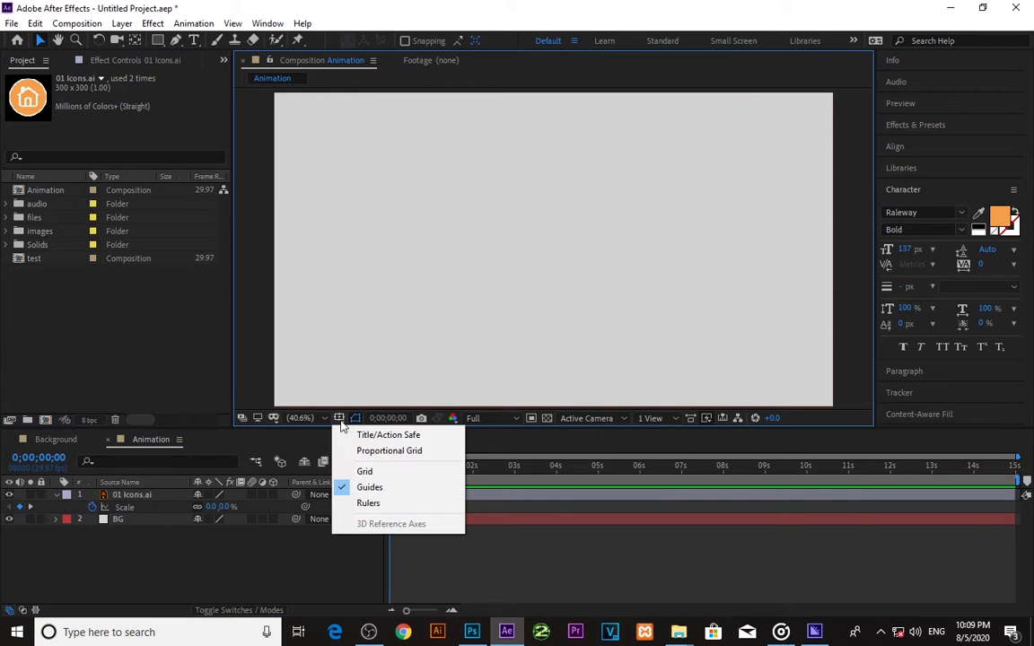
click(370, 433)
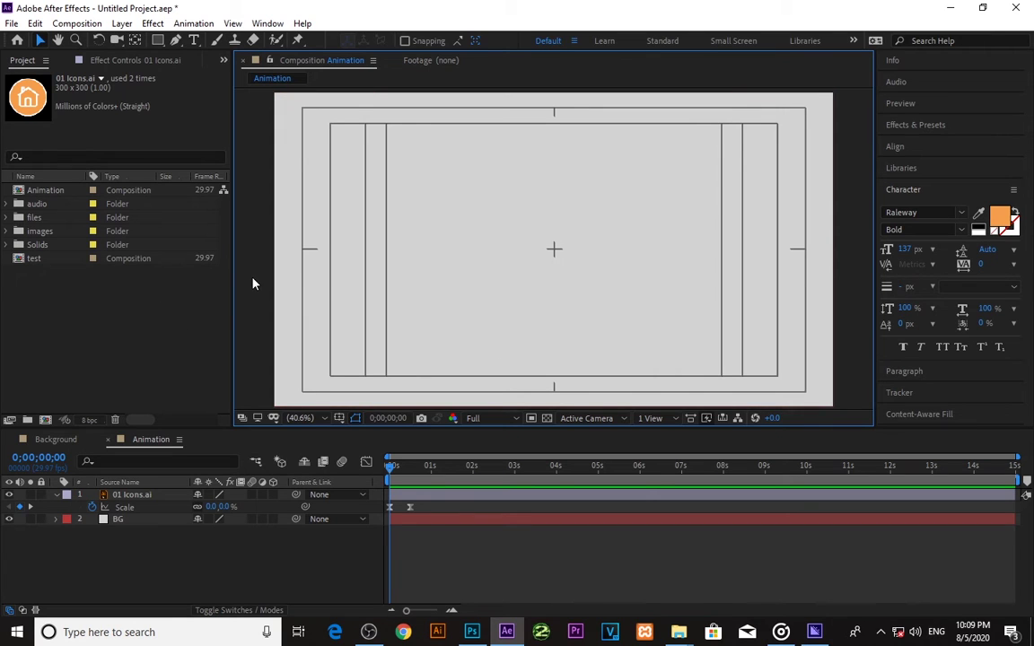
click(176, 40)
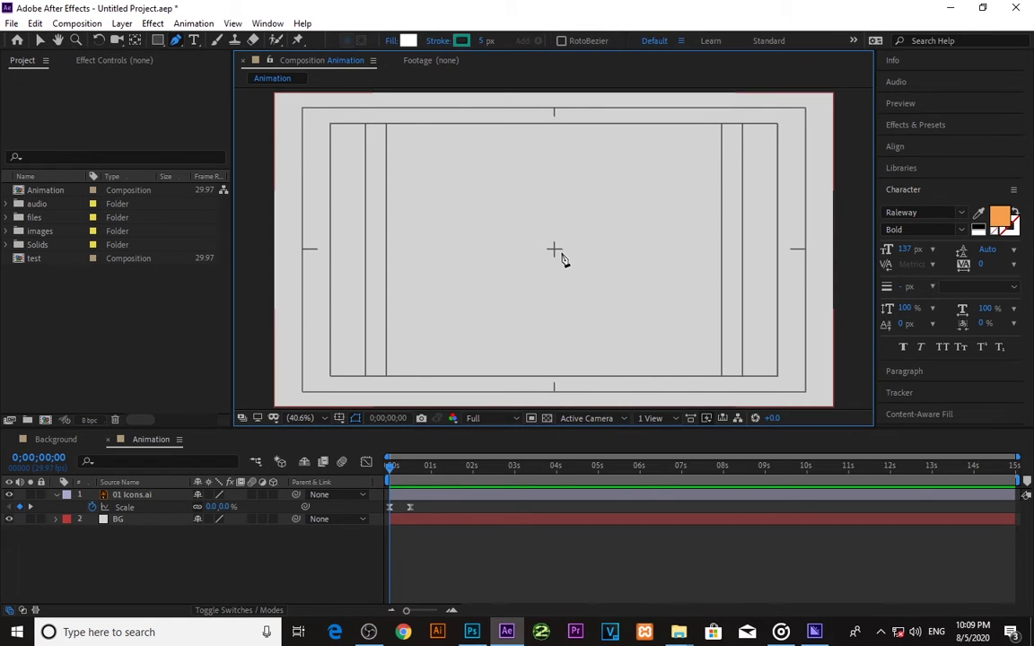
Set the shape stroke colour to a dark teal.
scroll(533, 251, down, 2)
scroll(533, 251, up, 4)
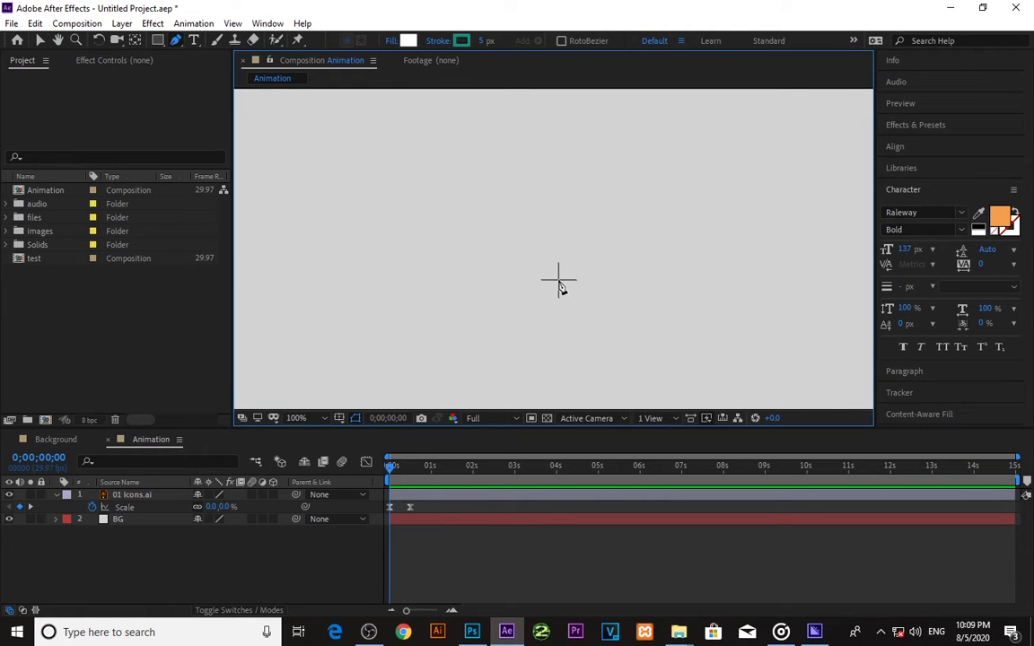
click(461, 40)
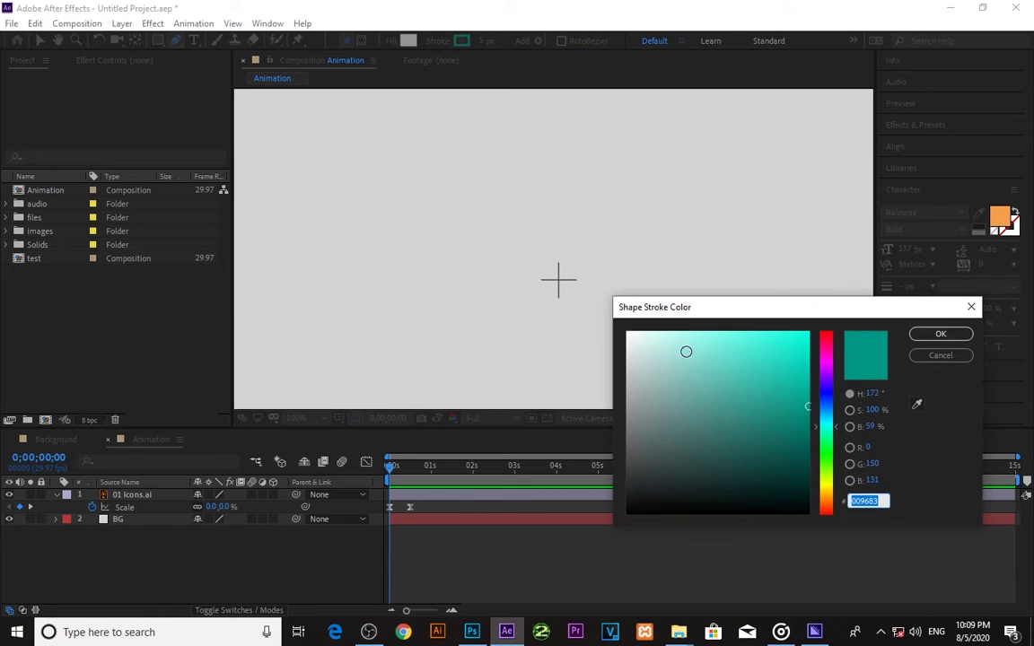
drag(685, 351, 531, 290)
drag(660, 361, 833, 454)
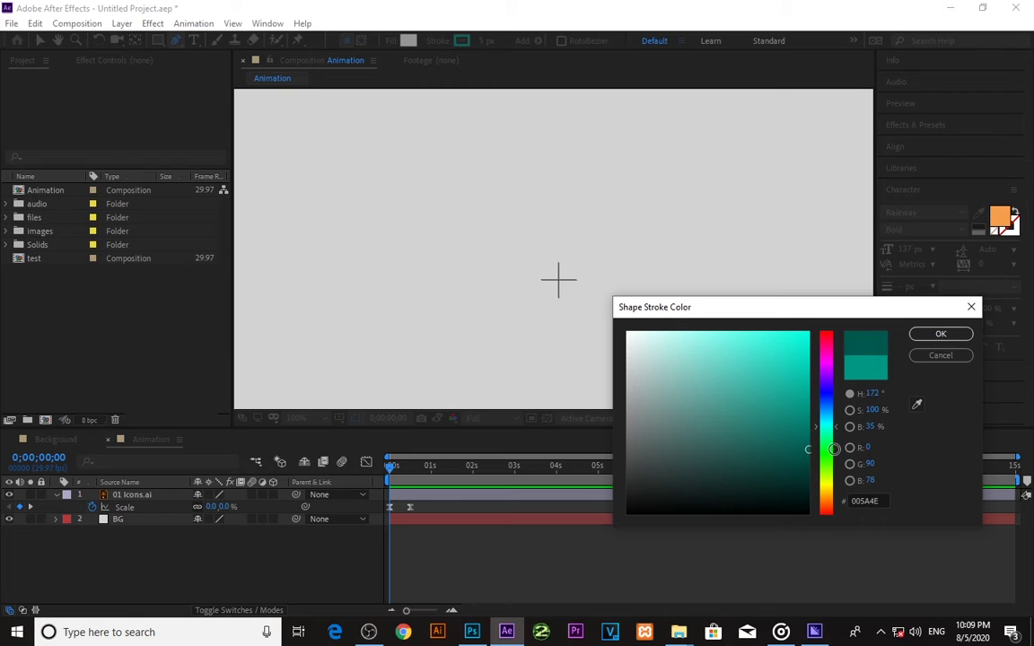
click(939, 335)
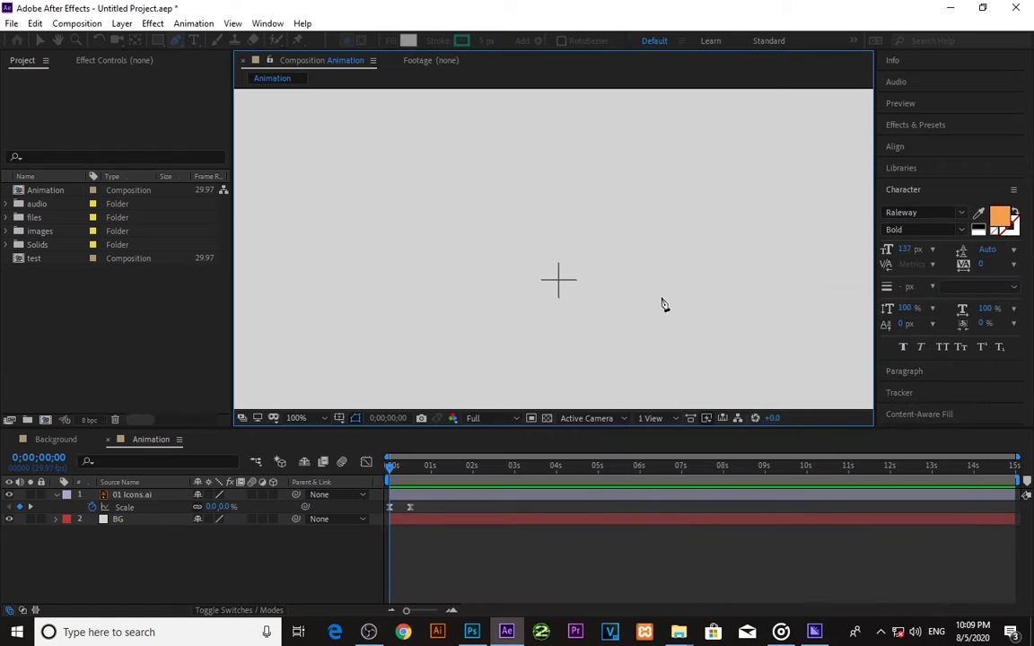
Draw a vertical line upward from the composition centre as a new shape layer.
click(557, 280)
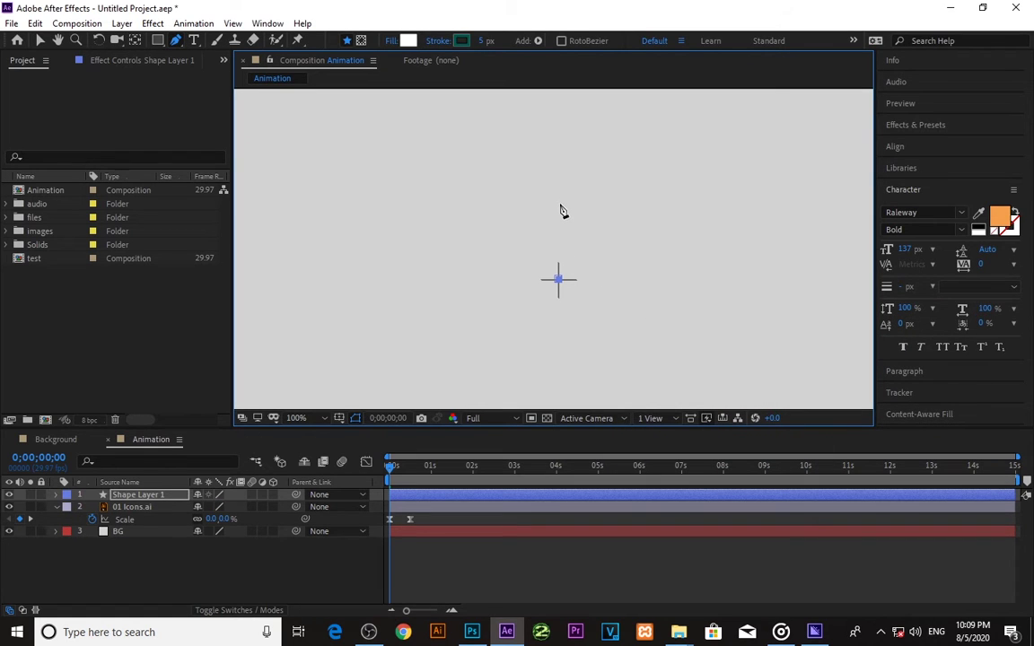
click(558, 205)
click(310, 564)
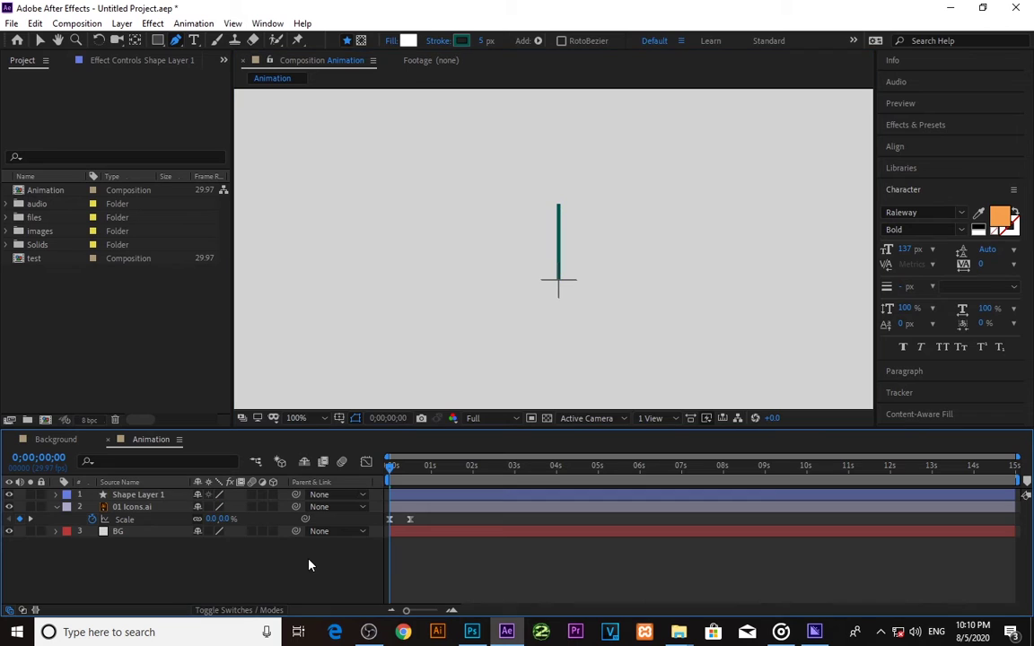
Expand Shape Layer 1 and open the Add menu next to its Contents.
click(40, 40)
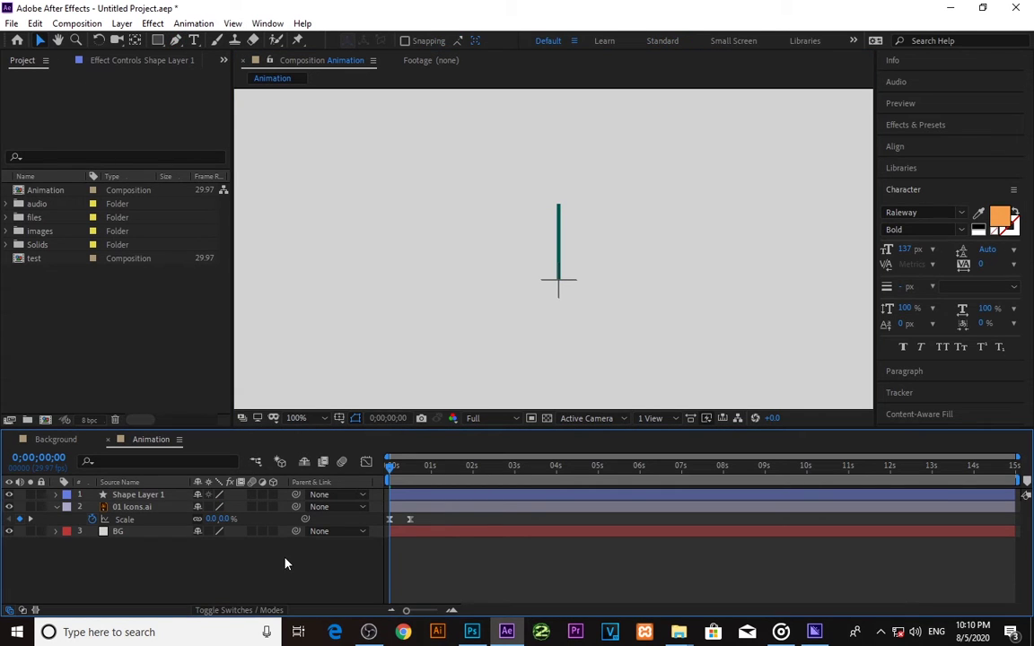
click(144, 495)
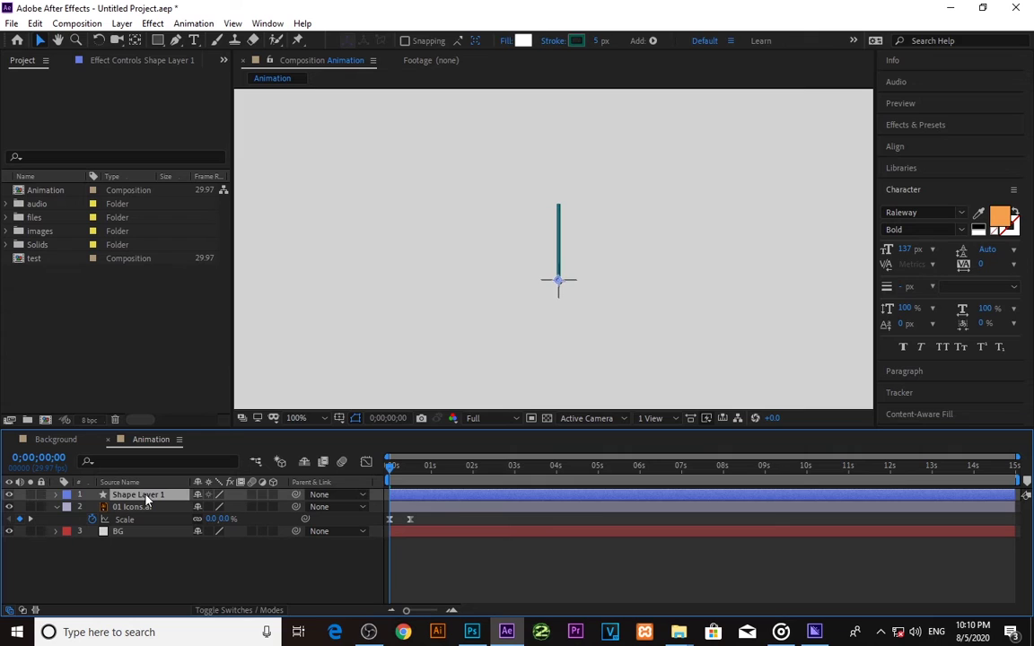
click(197, 581)
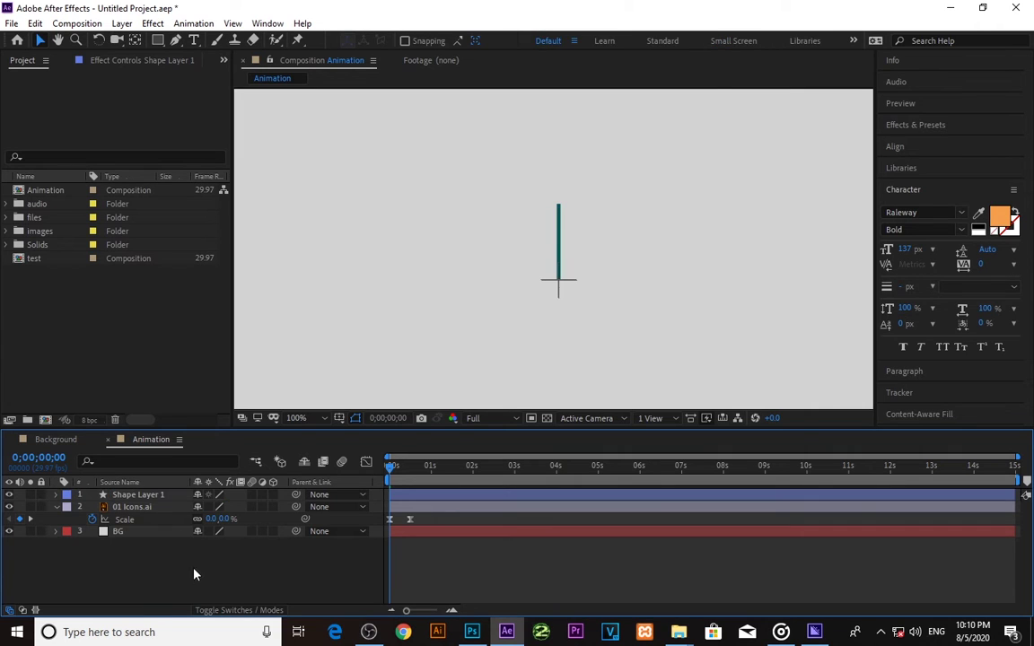
click(57, 495)
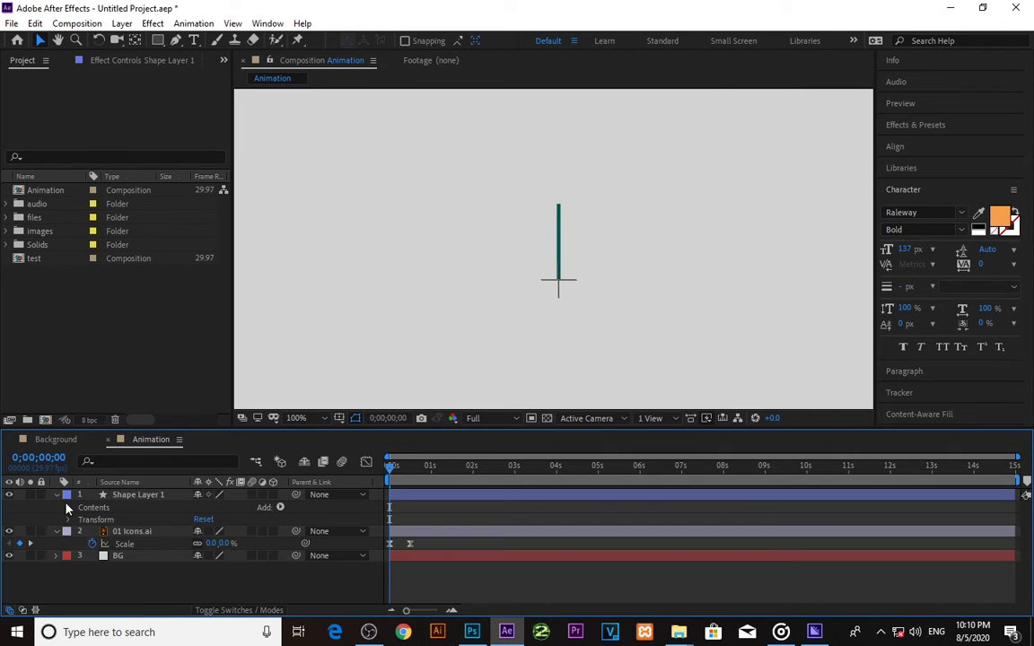
click(281, 508)
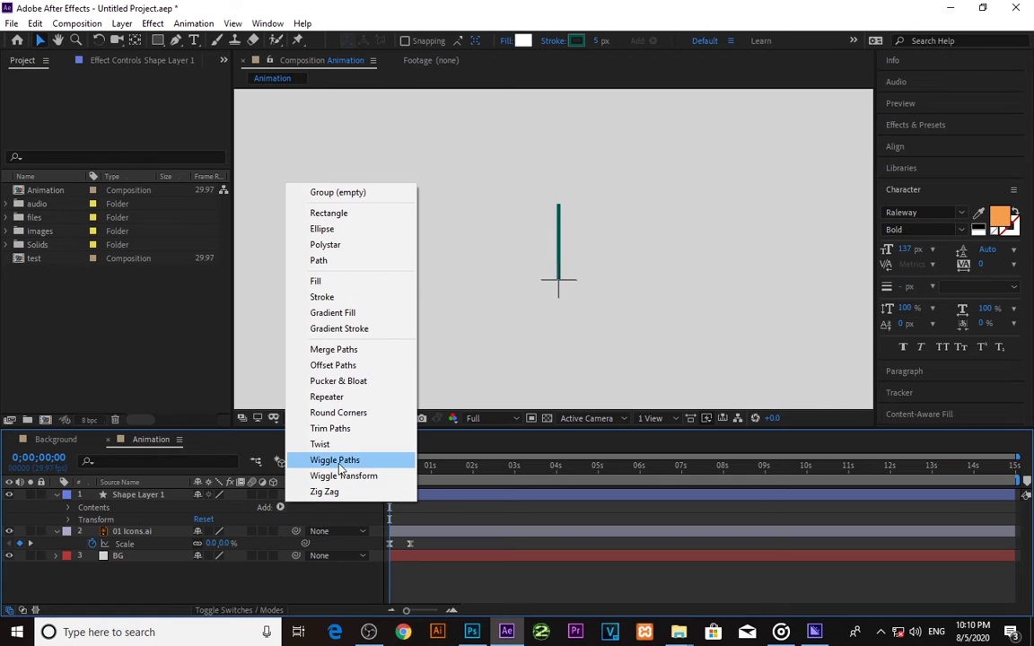
Add a Repeater to the teal line and set it to 8 copies.
click(324, 398)
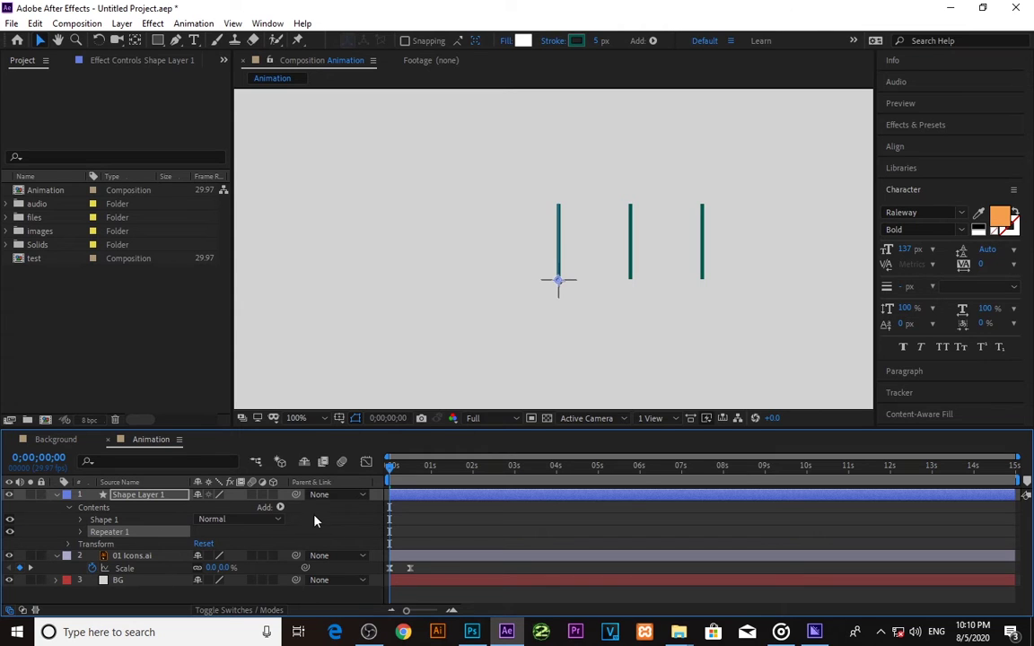
click(80, 532)
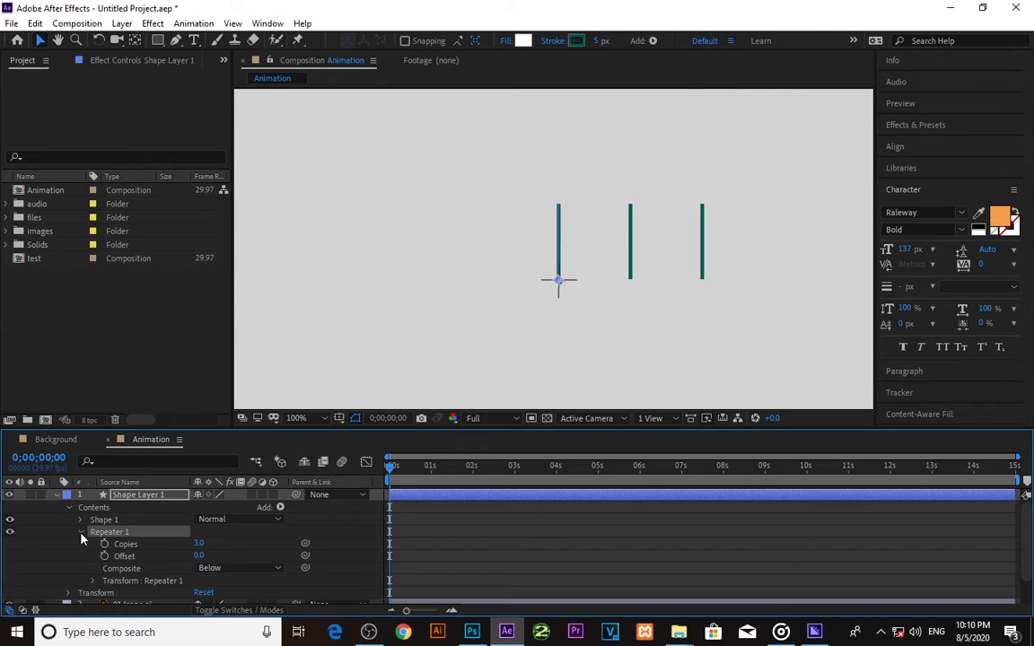
click(199, 545)
text(8)
click(251, 547)
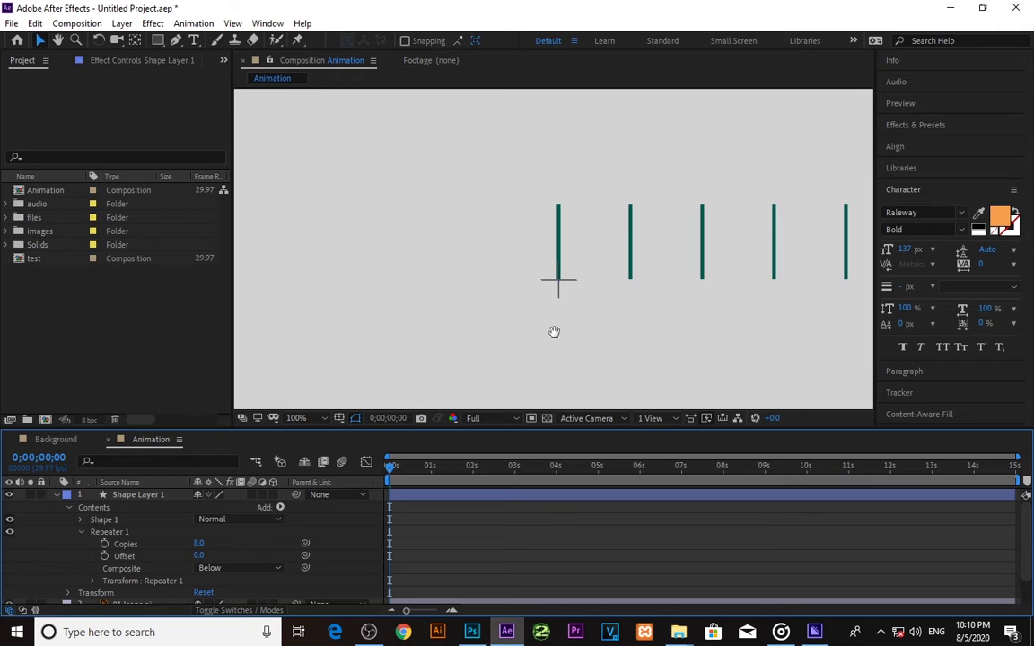
drag(553, 332, 427, 327)
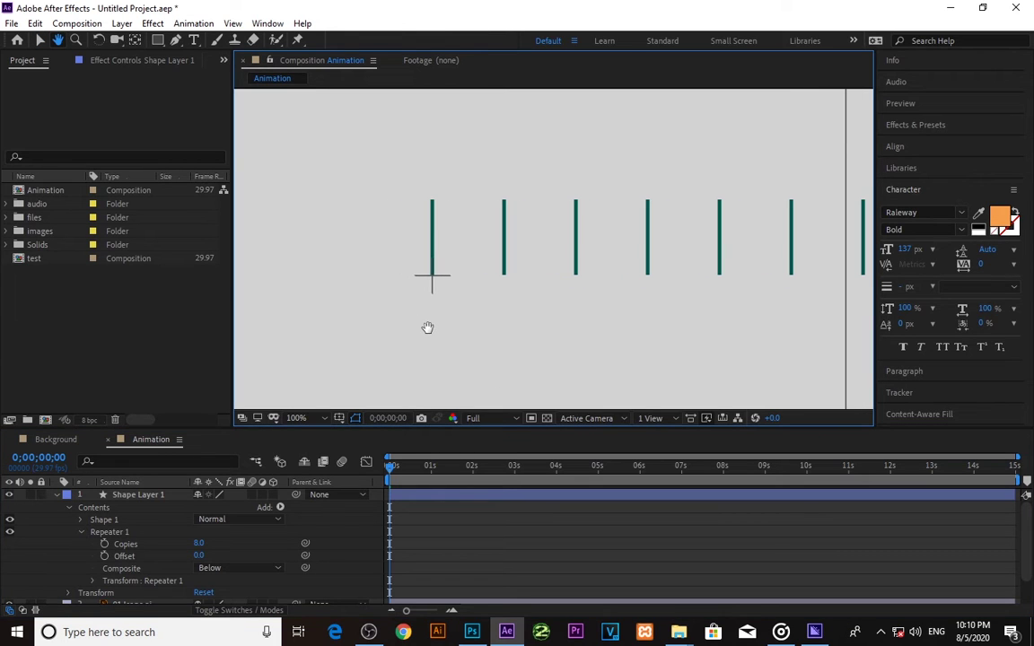
key(v)
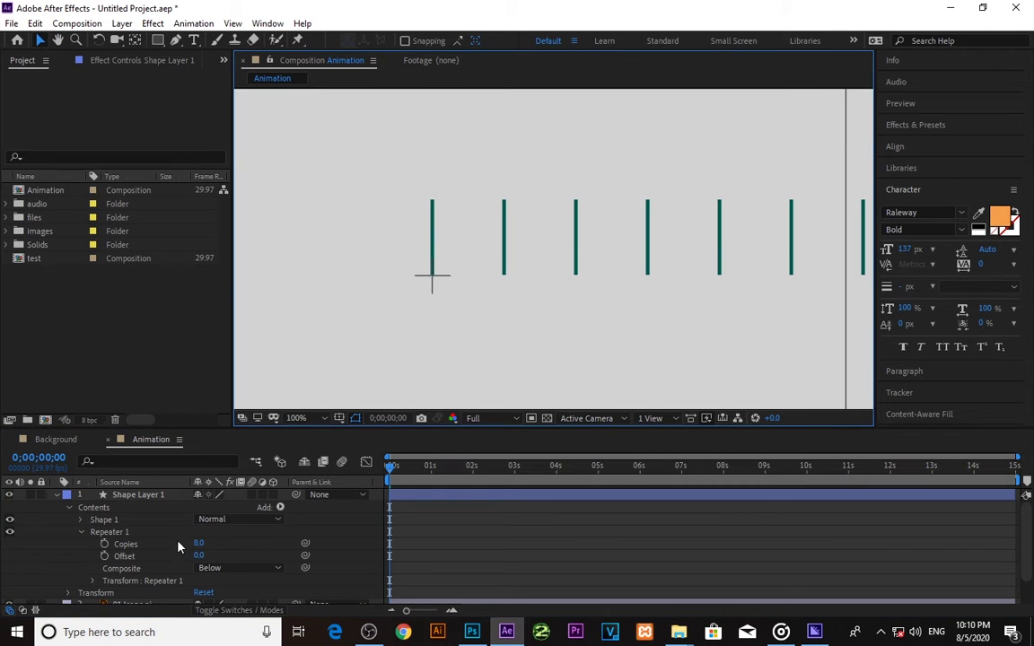
Set the Repeater's transform Position offset to 0,0 so all copies overlap.
scroll(144, 549, down, 1)
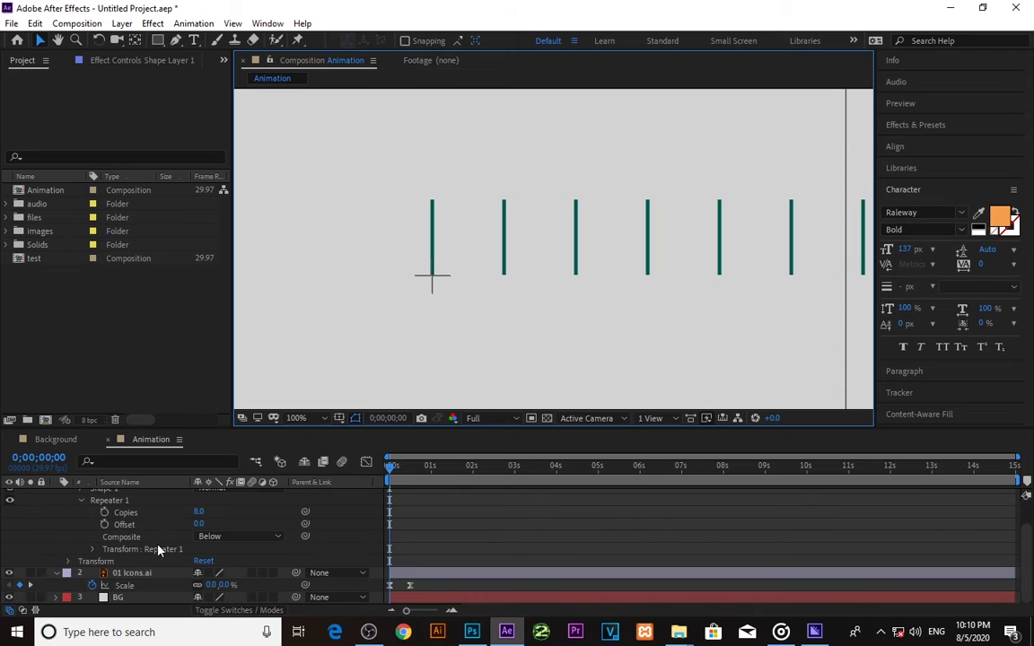
click(94, 550)
scroll(90, 493, down, 1)
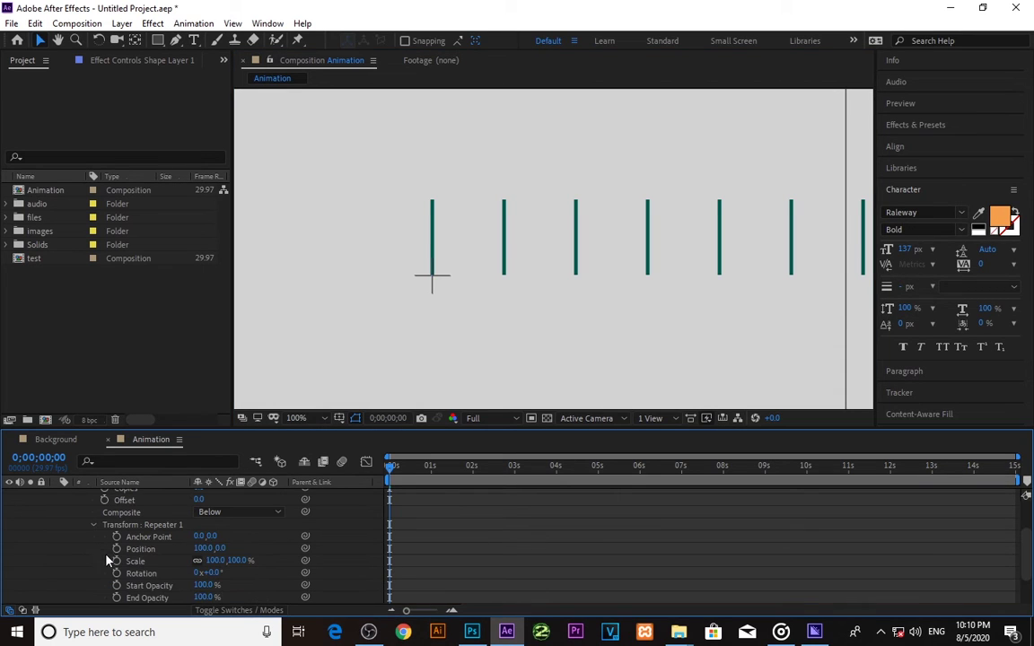
scroll(94, 498, down, 1)
mouse_move(204, 532)
mouse_down()
mouse_move(183, 531)
mouse_move(197, 536)
mouse_up()
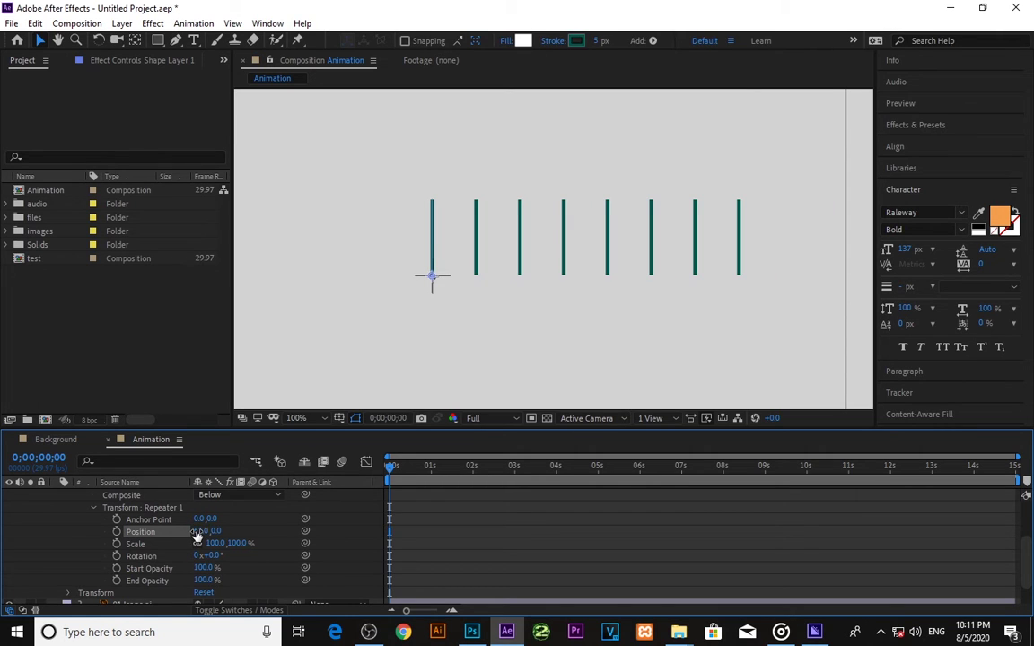
click(197, 532)
text(0)
key(Return)
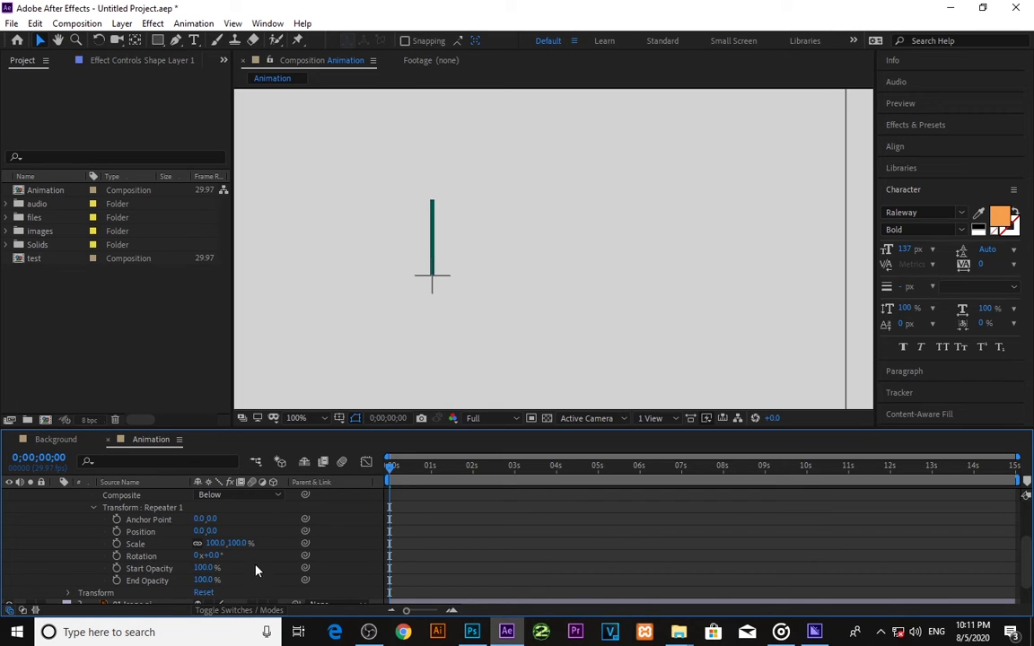
Set the Repeater's Rotation to 45° to fan the lines into an eight-spoke star.
scroll(267, 574, down, 2)
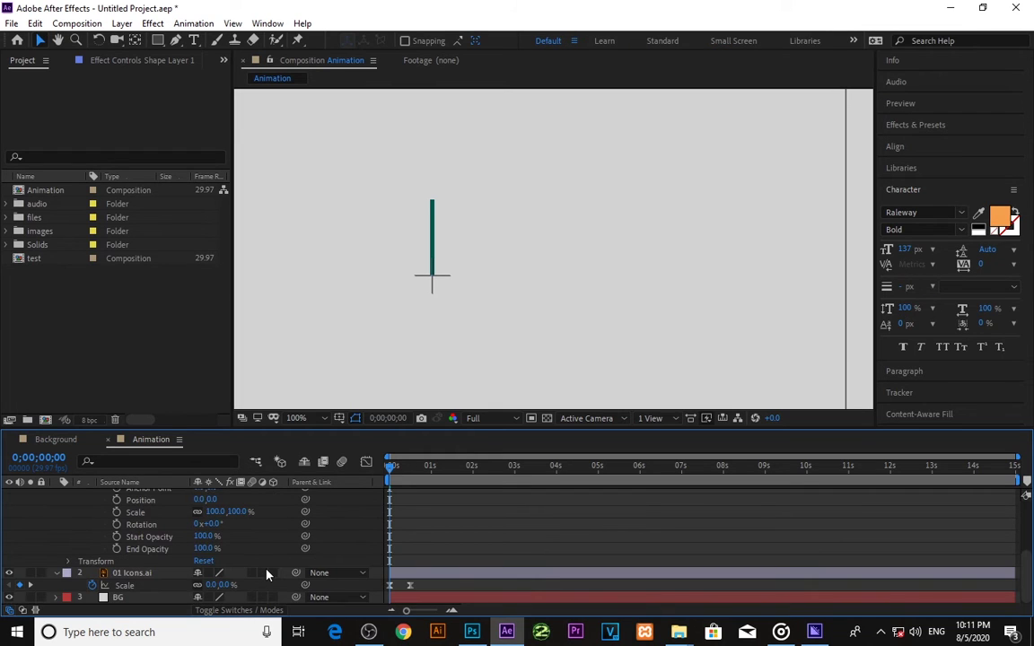
scroll(266, 574, up, 2)
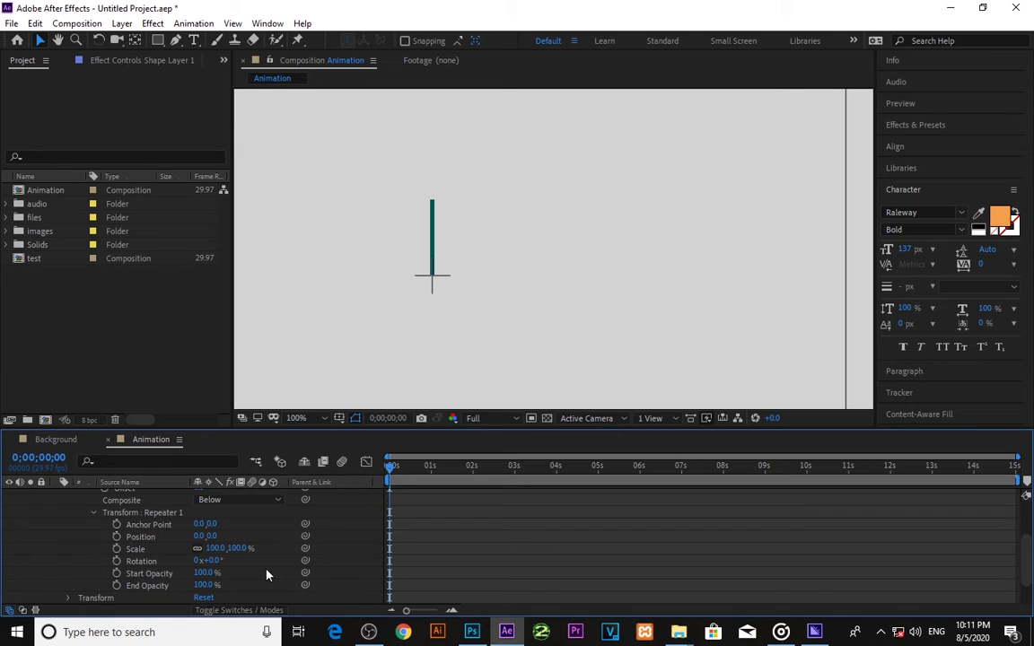
scroll(267, 574, down, 2)
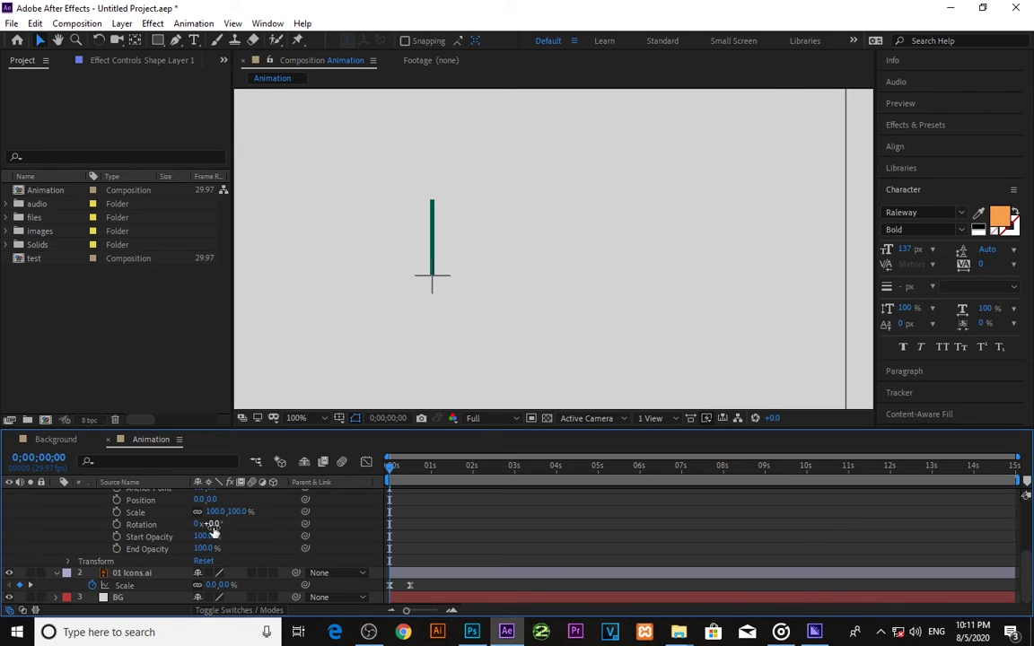
drag(213, 531, 214, 529)
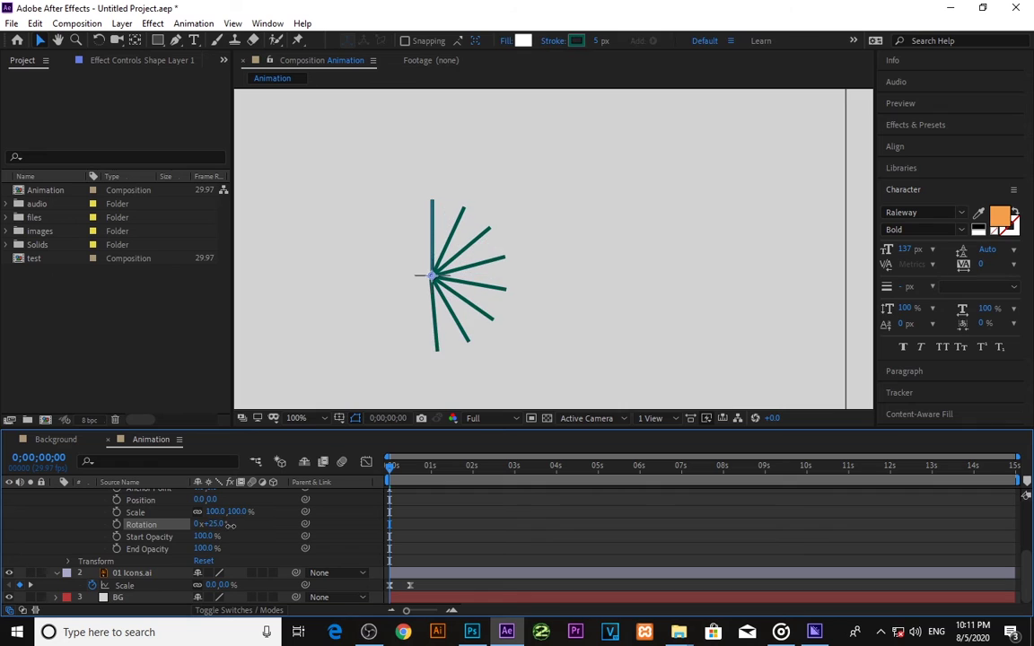
click(213, 526)
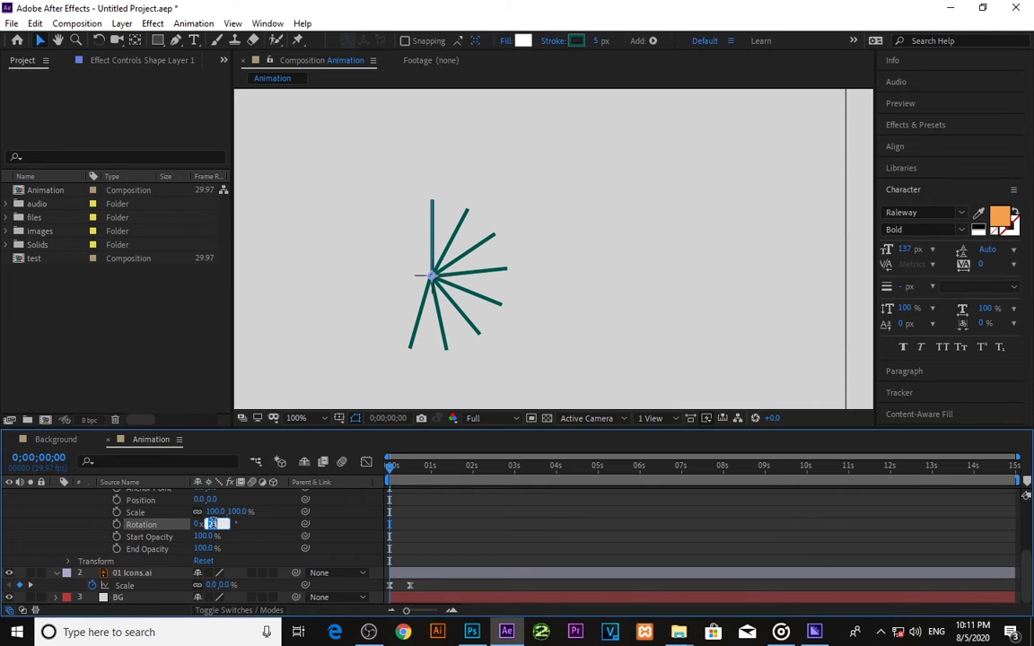
text(45)
key(Return)
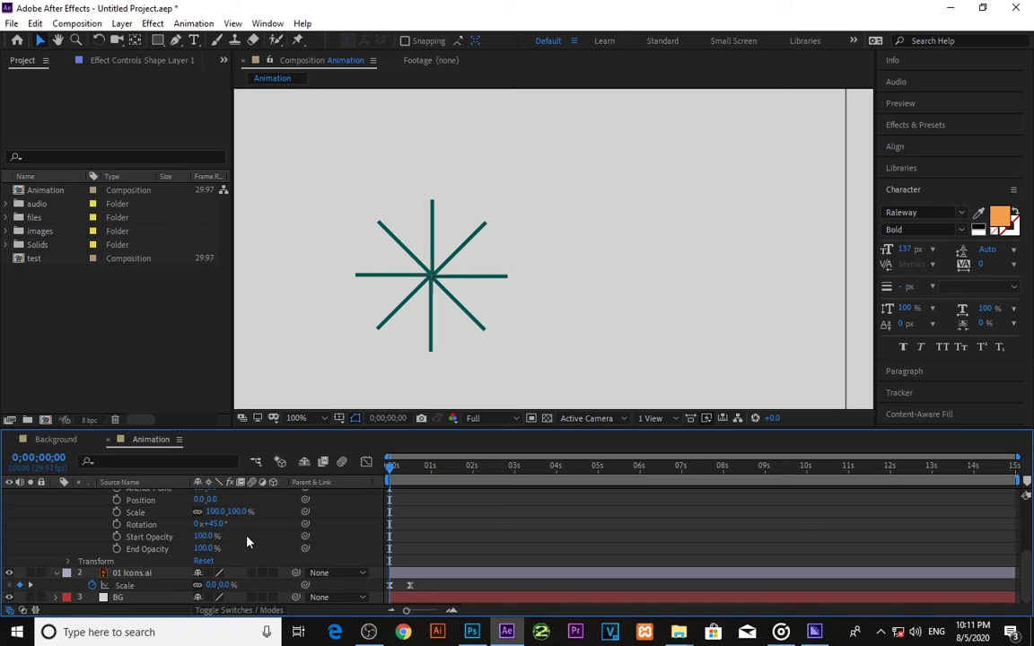
Collapse Repeater 1 and expand the Shape 1 contents and its transform.
scroll(248, 542, up, 3)
scroll(247, 542, up, 2)
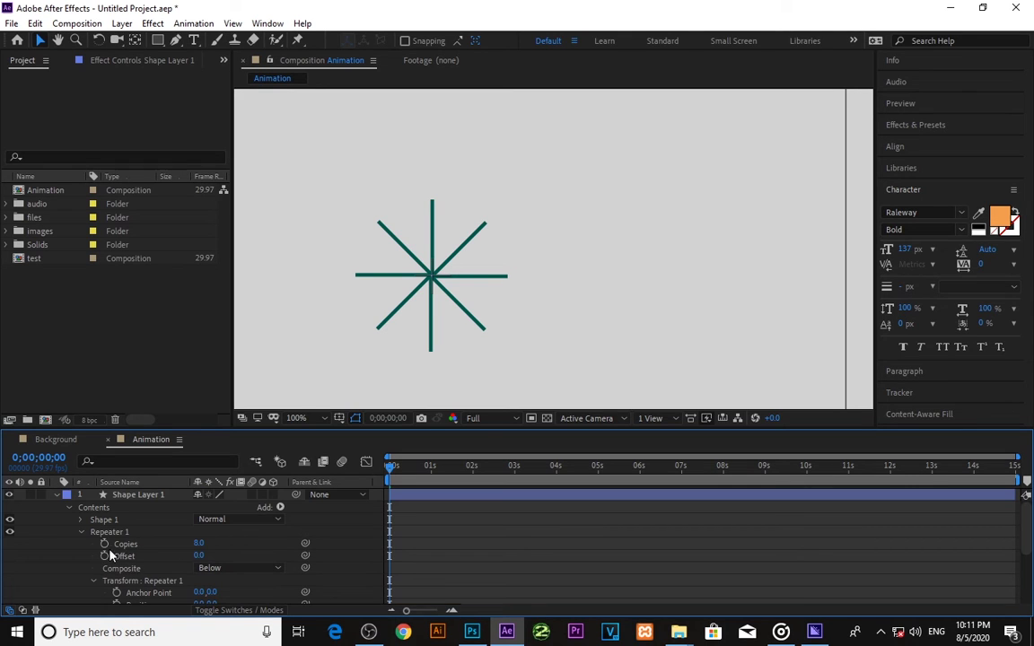
click(92, 581)
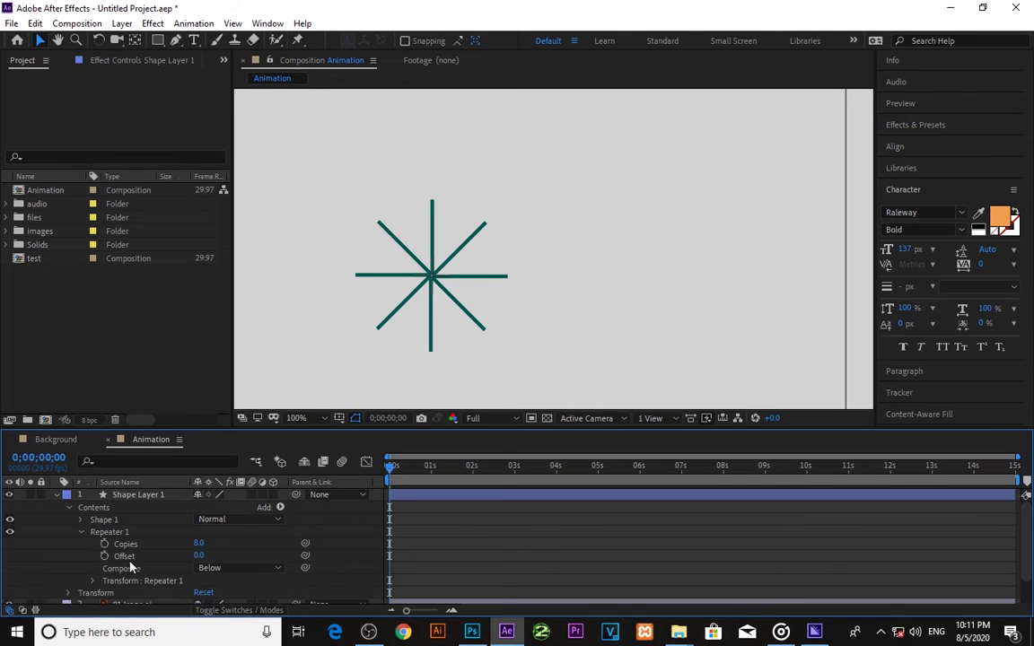
click(81, 532)
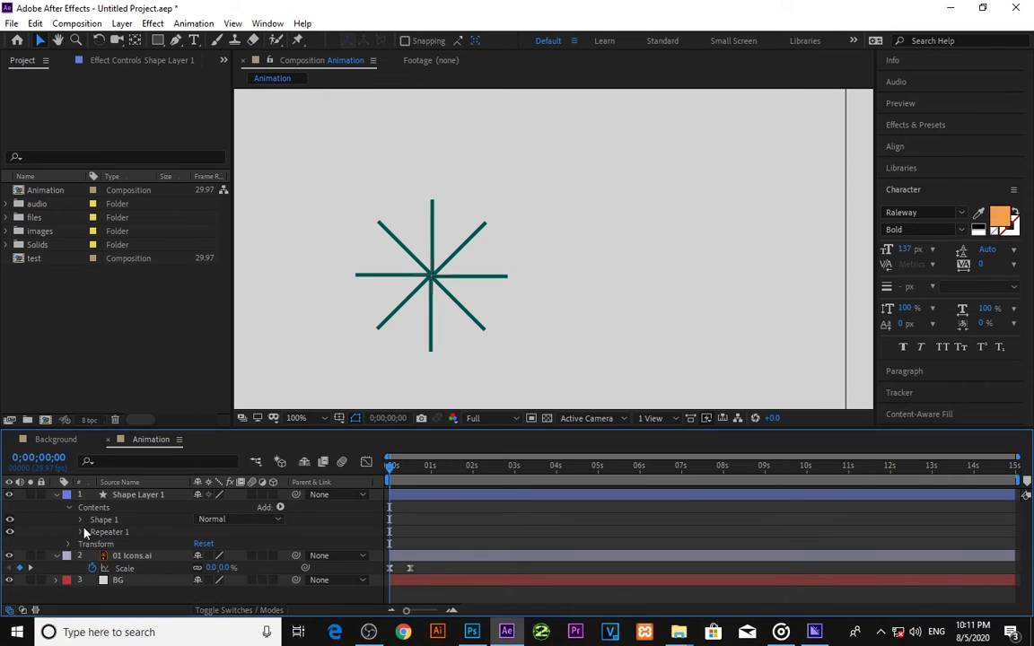
click(81, 519)
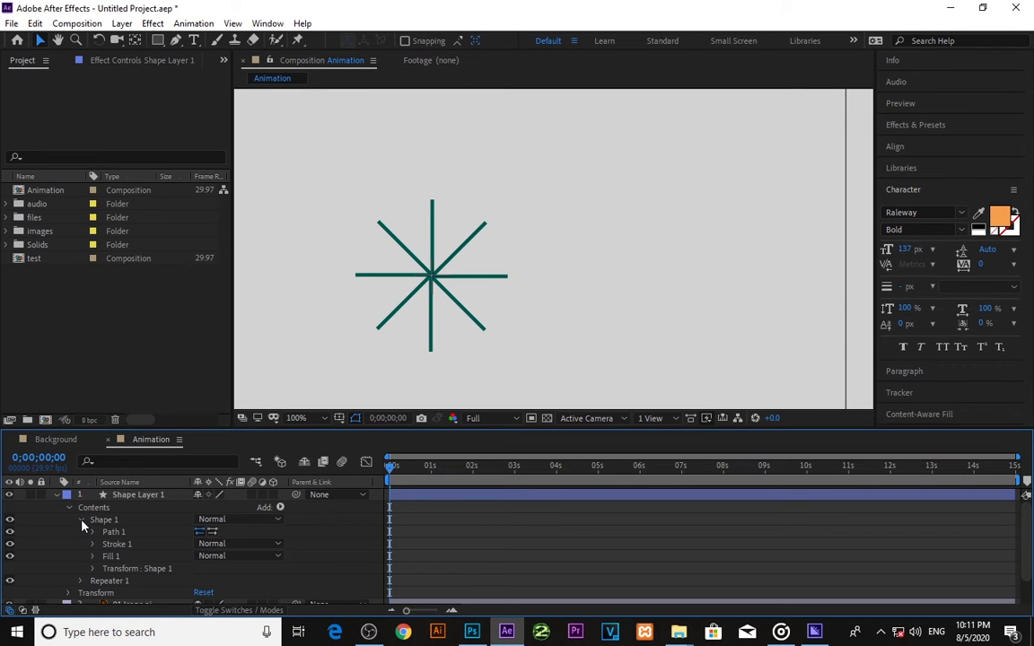
Drag Shape 1's Position Y out to about 440 at 2 seconds and record a keyframe.
click(93, 568)
scroll(92, 575, down, 2)
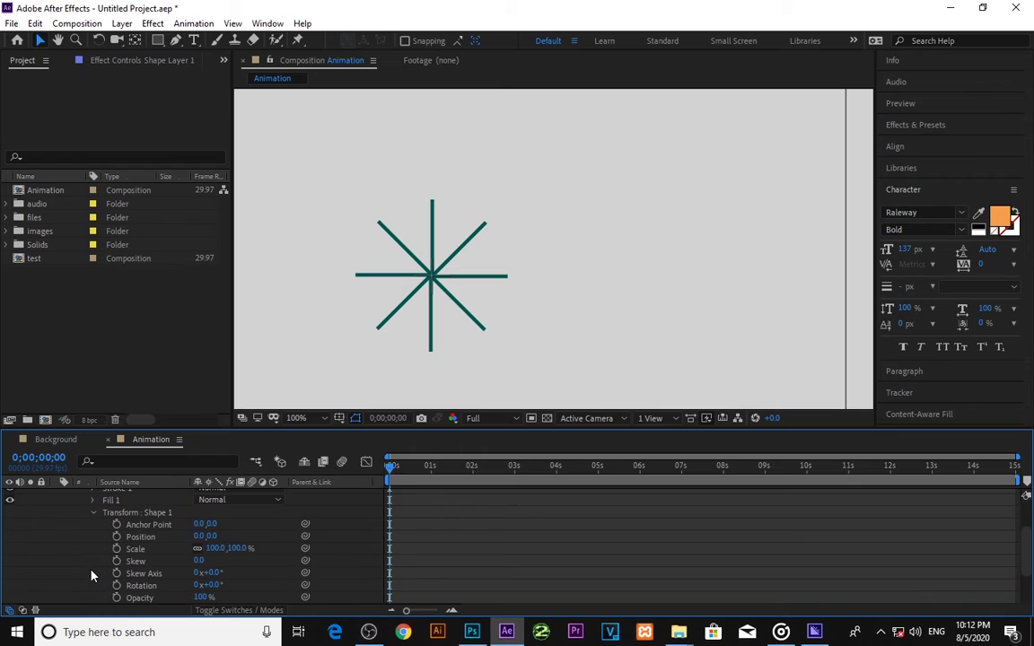
scroll(141, 563, down, 1)
scroll(141, 562, up, 1)
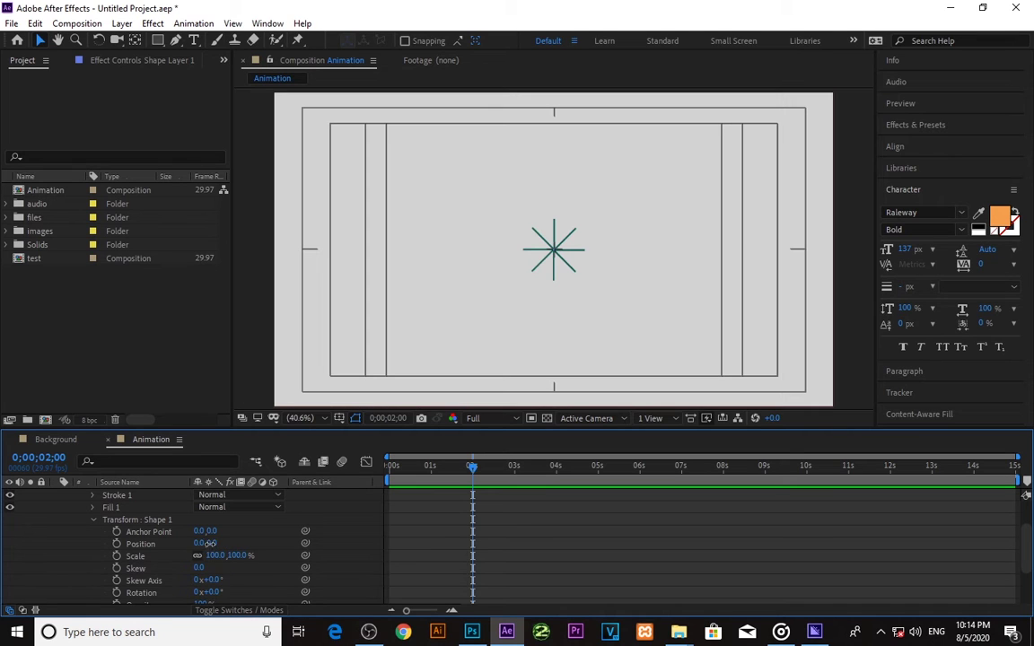
drag(208, 544, 442, 562)
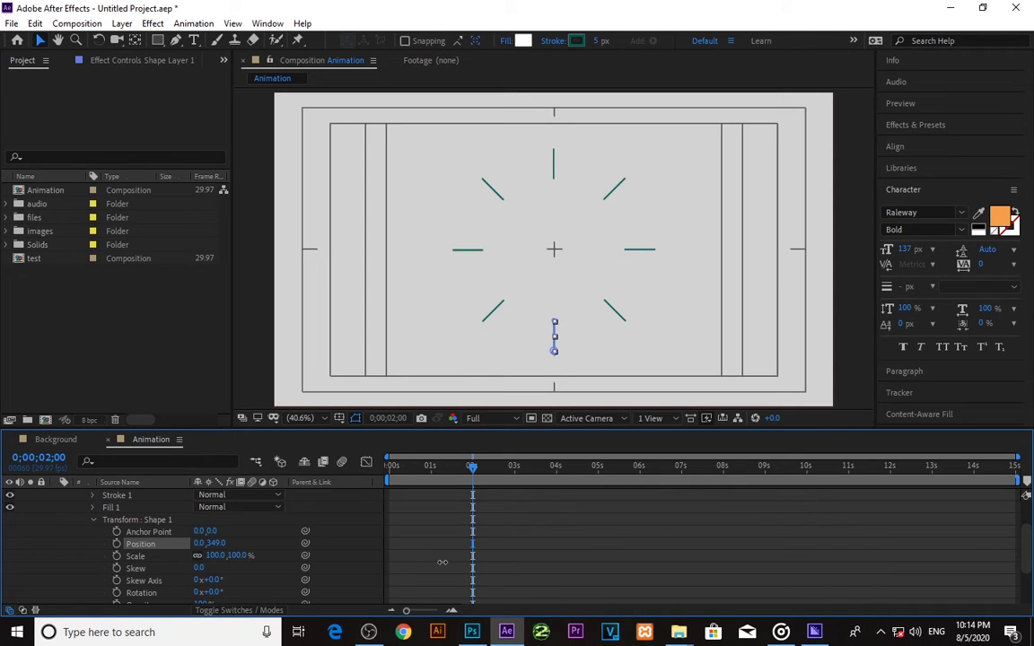
drag(443, 562, 520, 549)
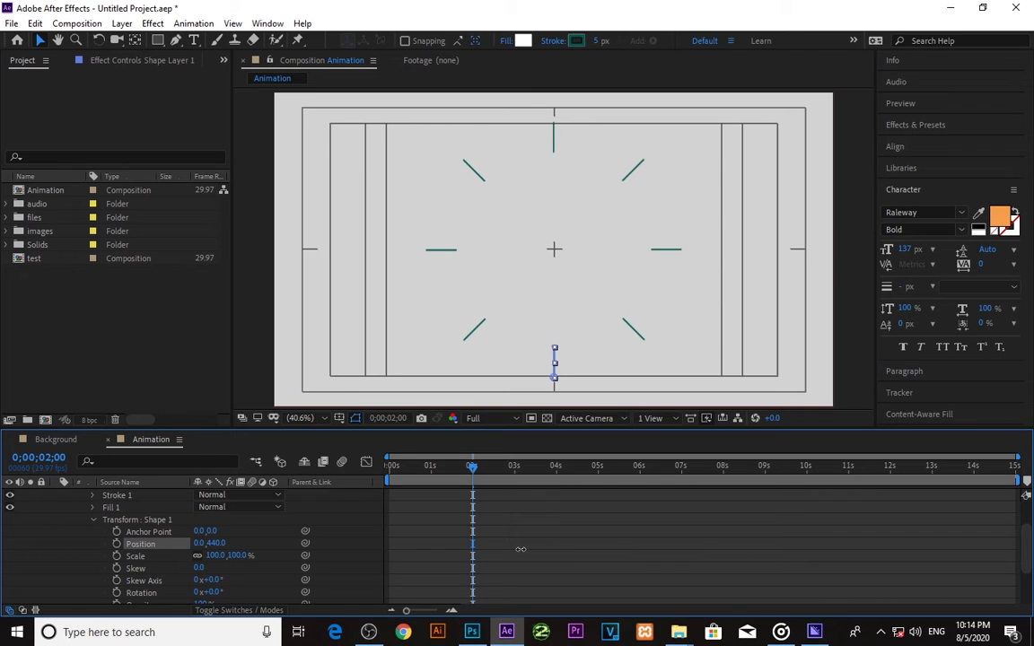
click(117, 544)
Set Position to 0,0 at 0 seconds for the starting keyframe and preview the burst.
drag(473, 471, 387, 468)
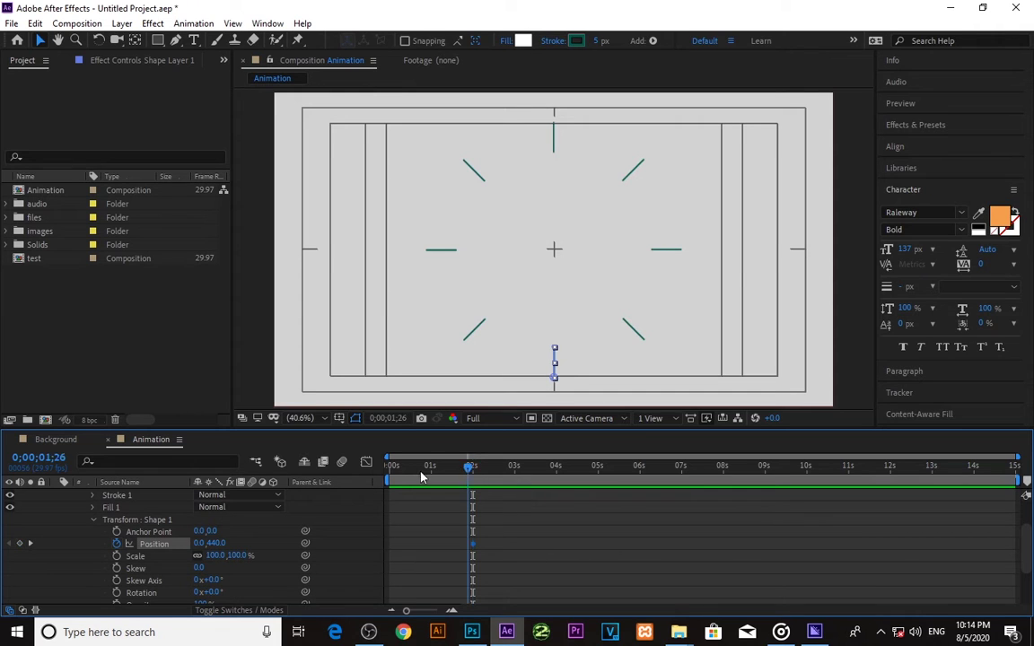
click(216, 544)
text(0)
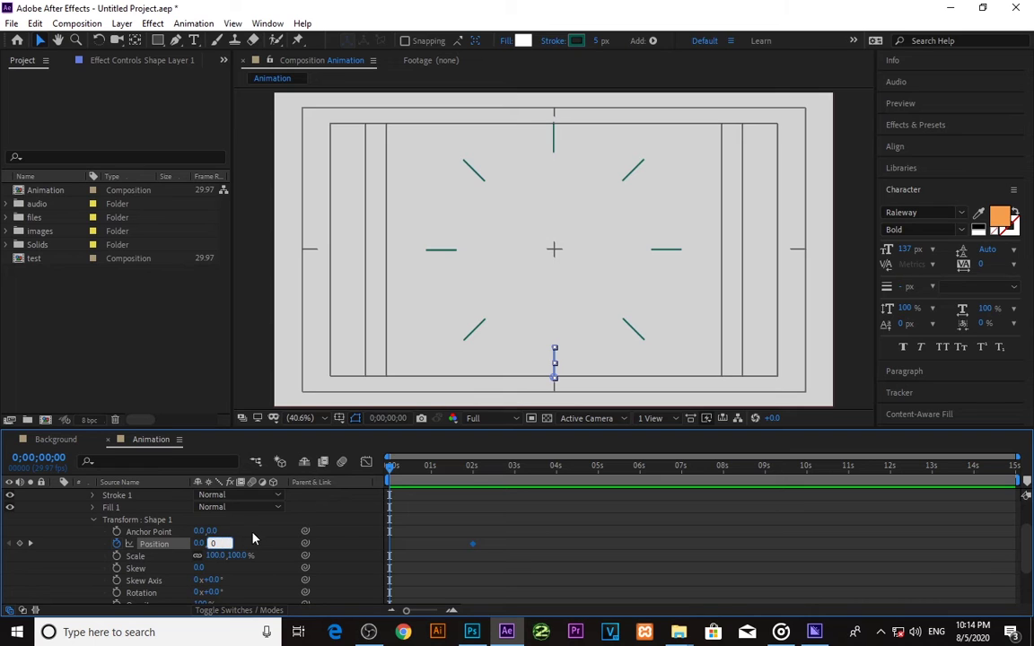
click(403, 540)
key(space)
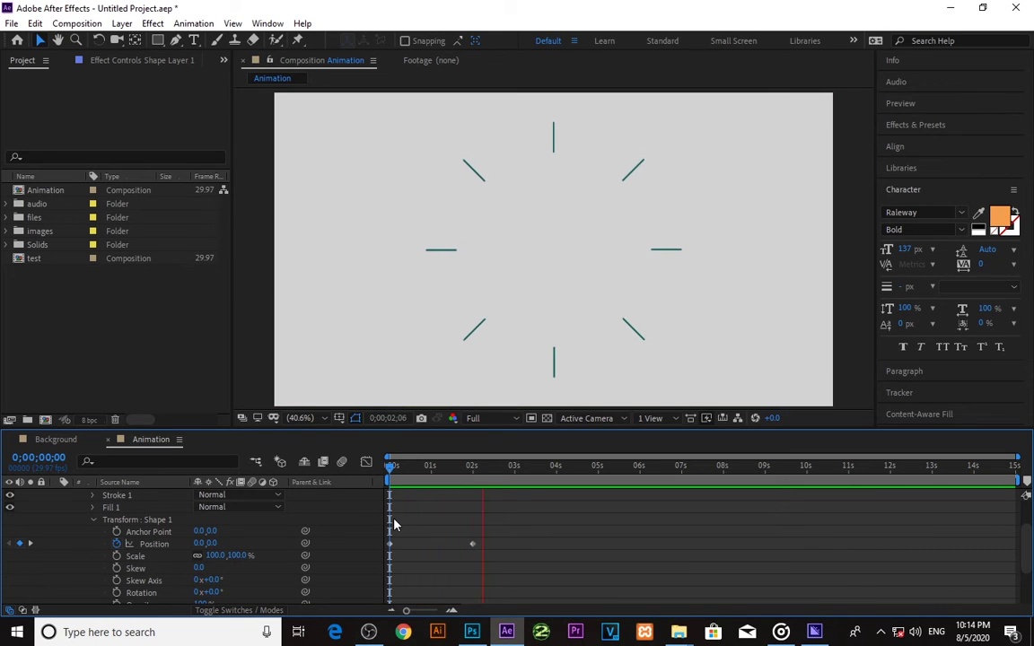
key(space)
Shift the 0,440 Position keyframe to about 0;00;00;25 and preview the faster burst.
mouse_move(391, 467)
mouse_down()
mouse_move(470, 506)
mouse_move(381, 518)
mouse_up()
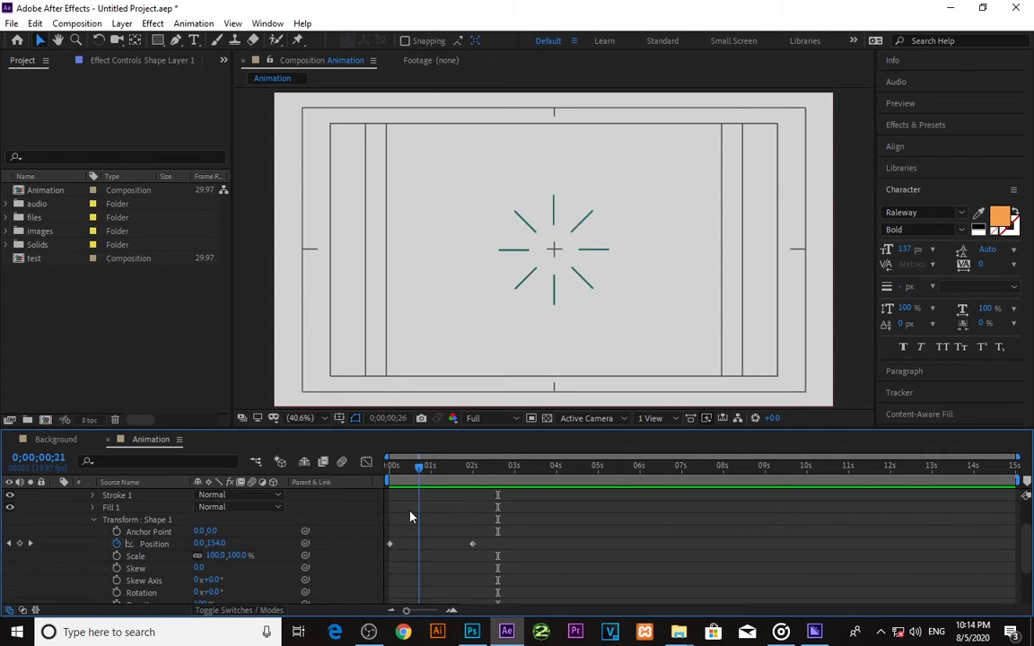
key(space)
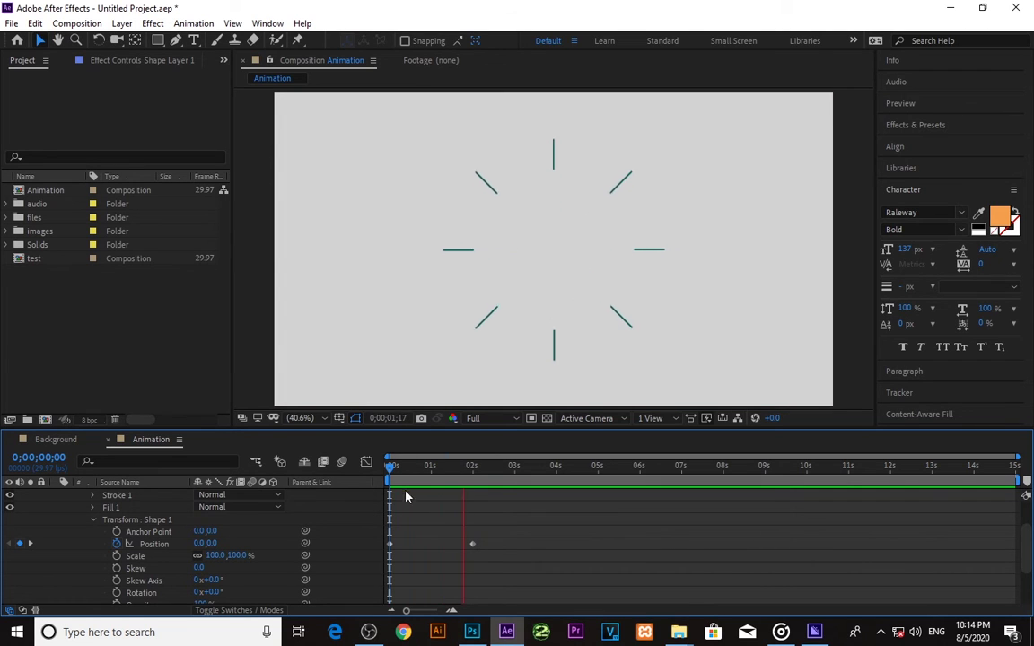
drag(471, 544, 411, 544)
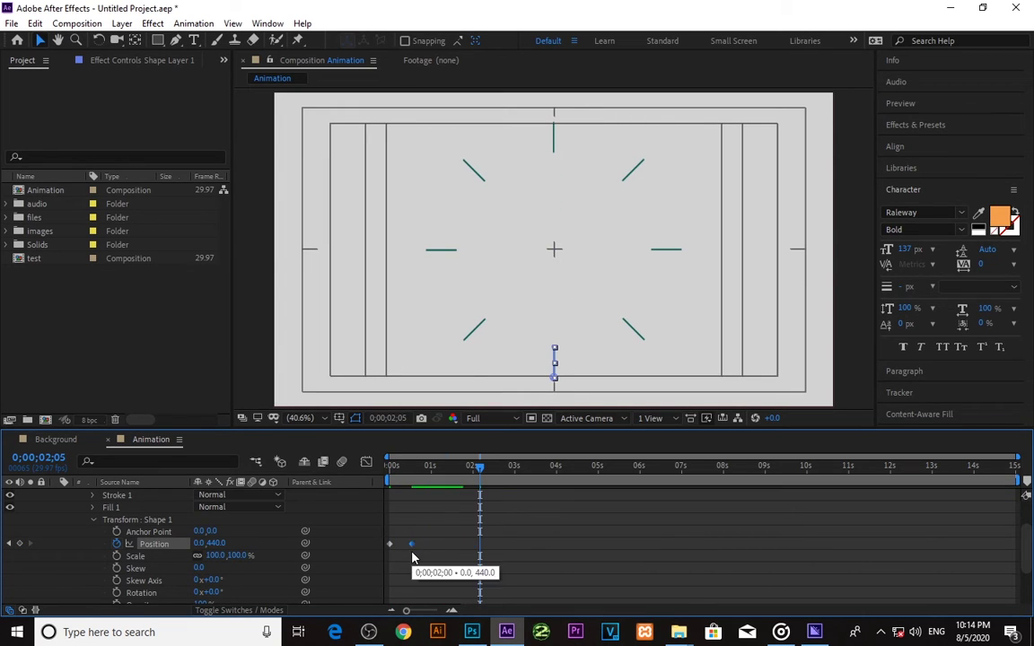
key(space)
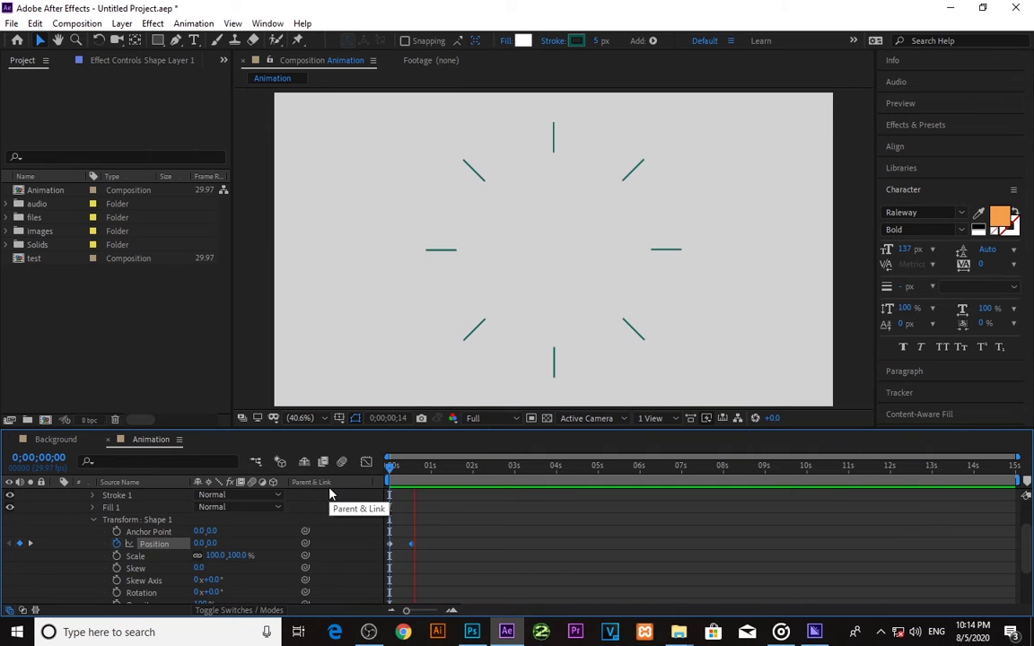
key(space)
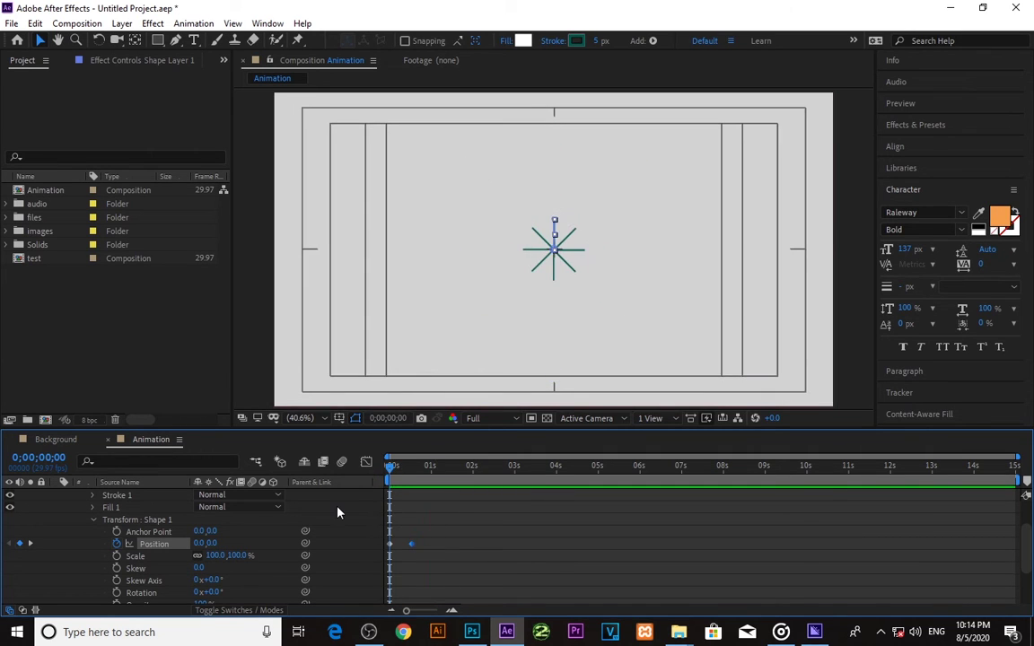
key(space)
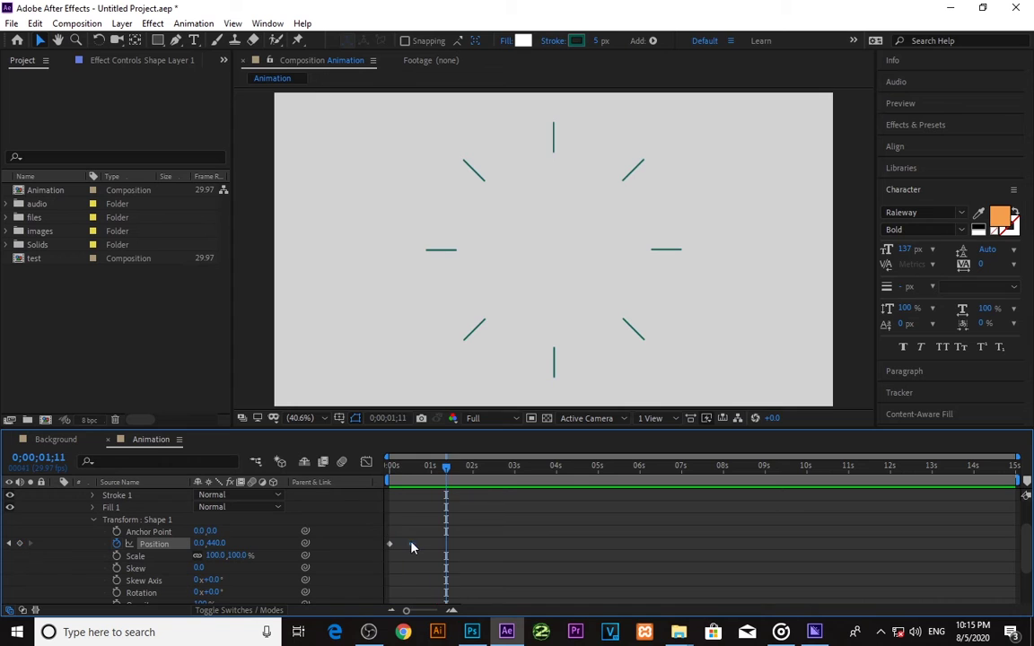
key(space)
drag(422, 546, 428, 544)
drag(395, 467, 335, 491)
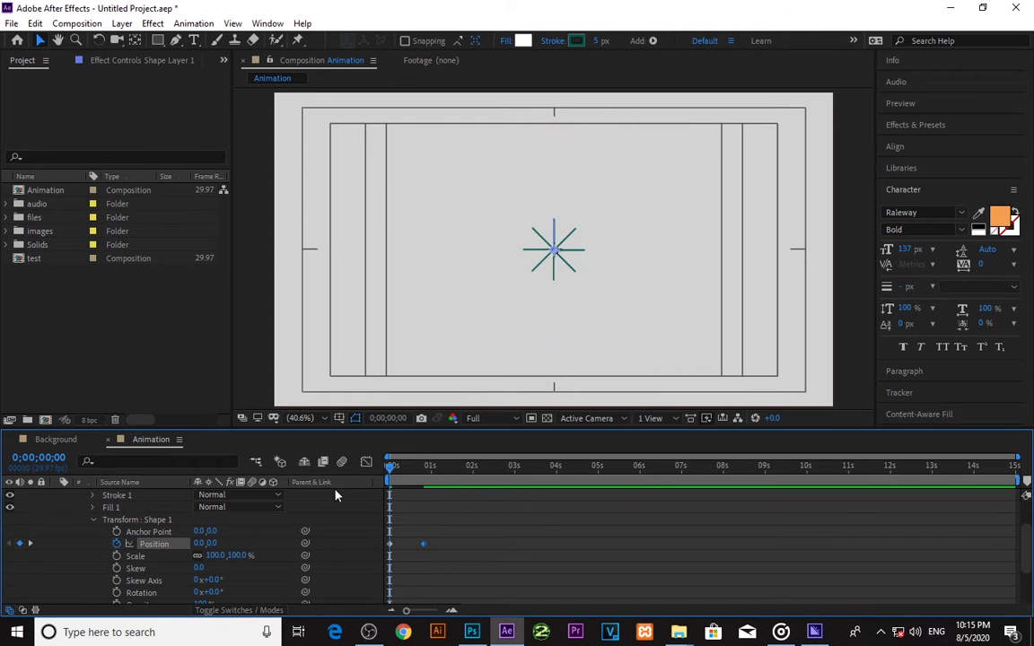
key(space)
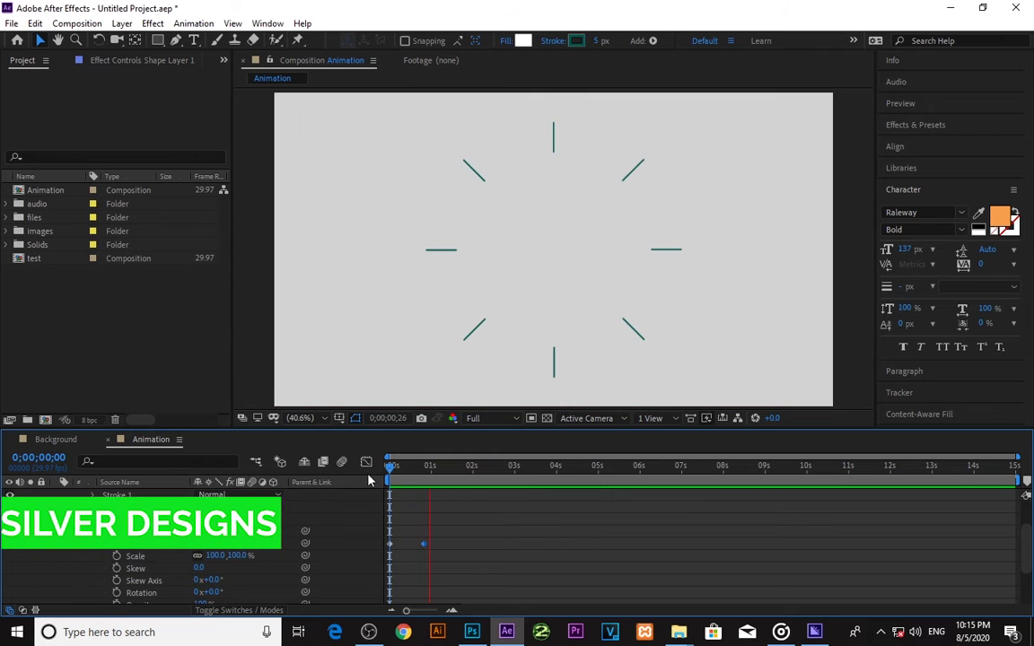
key(space)
Apply Easy Ease to both Position keyframes of the teal spokes and preview the smoother motion.
key(space)
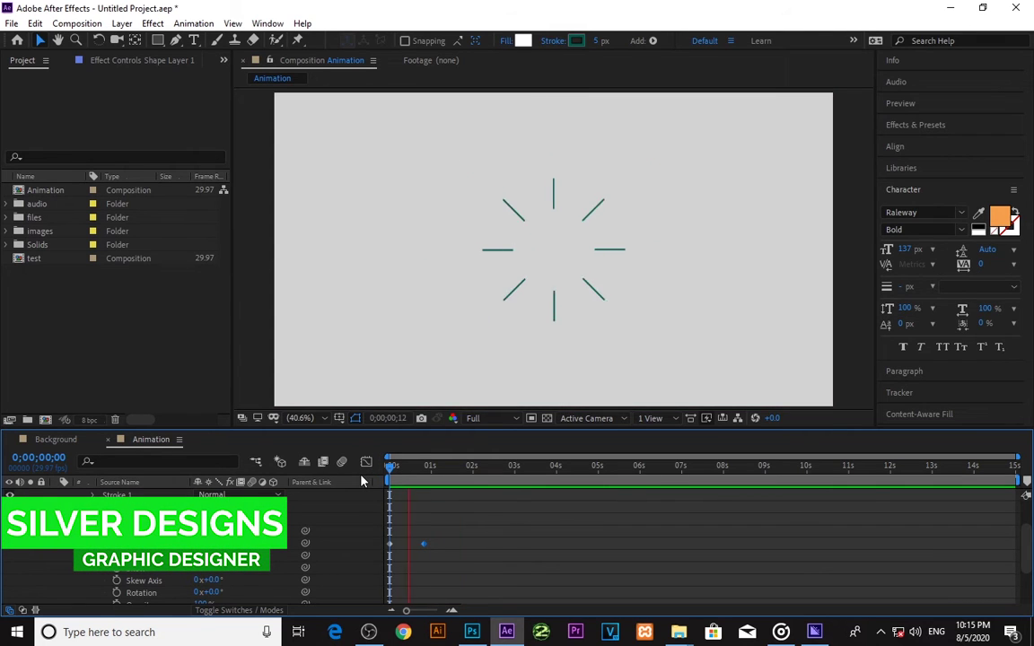
key(space)
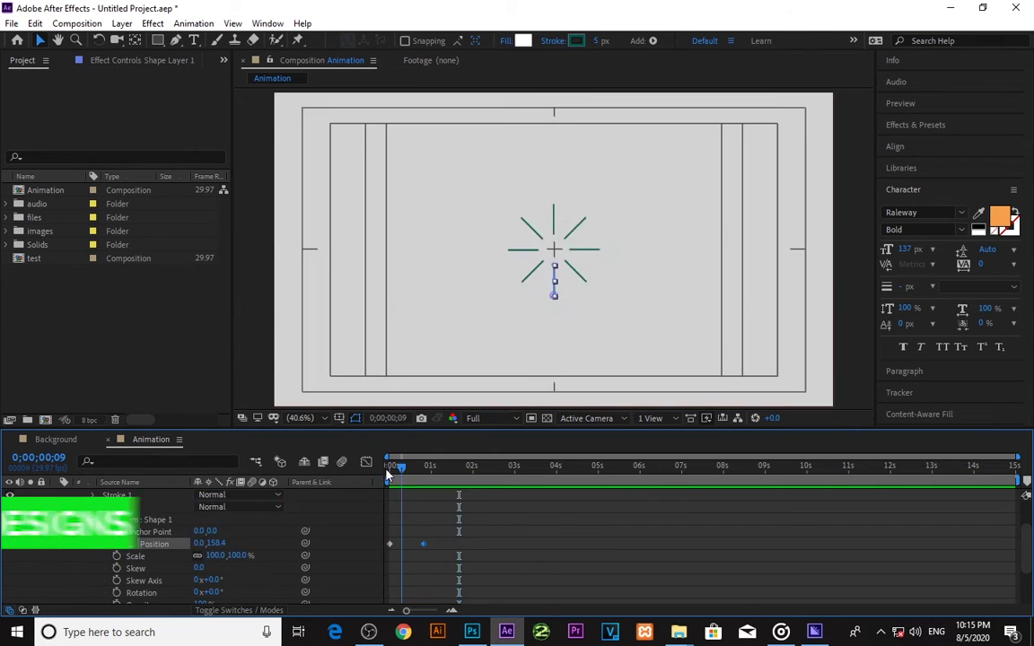
key(space)
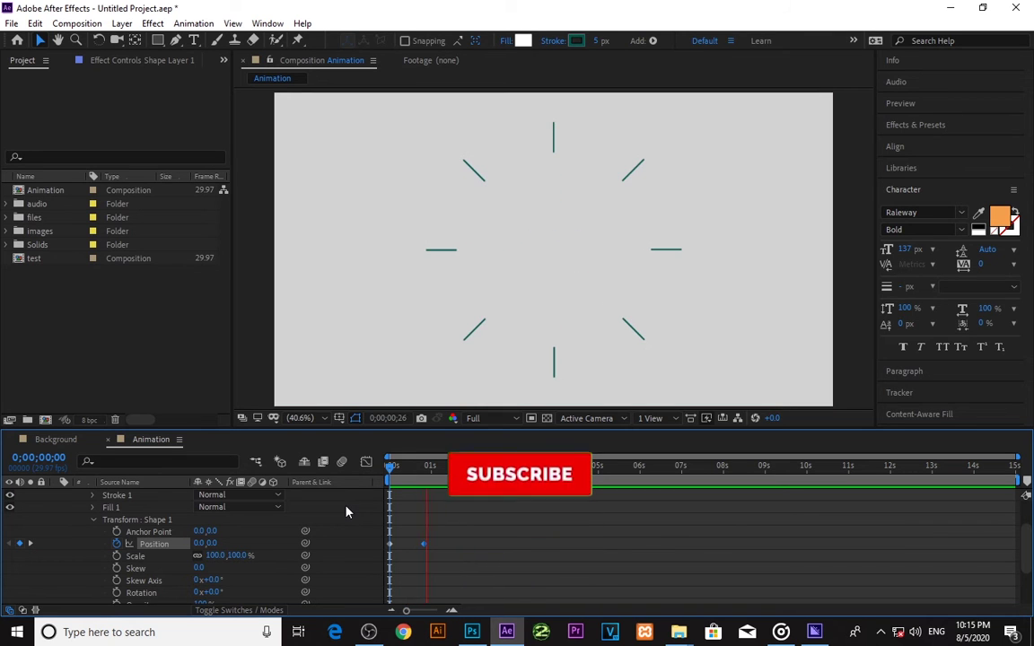
key(space)
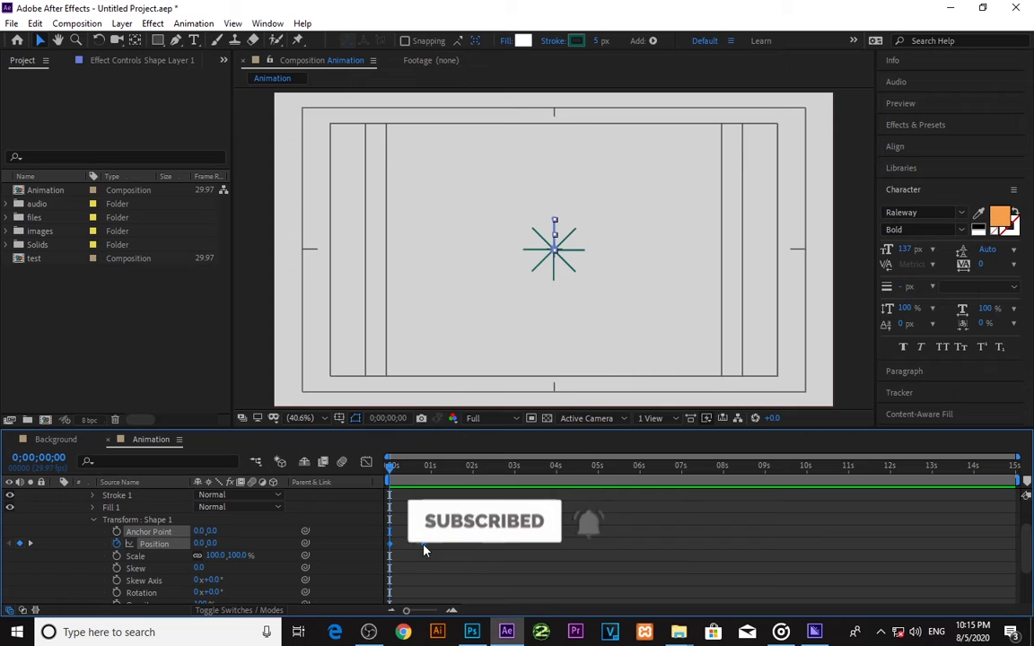
right_click(425, 547)
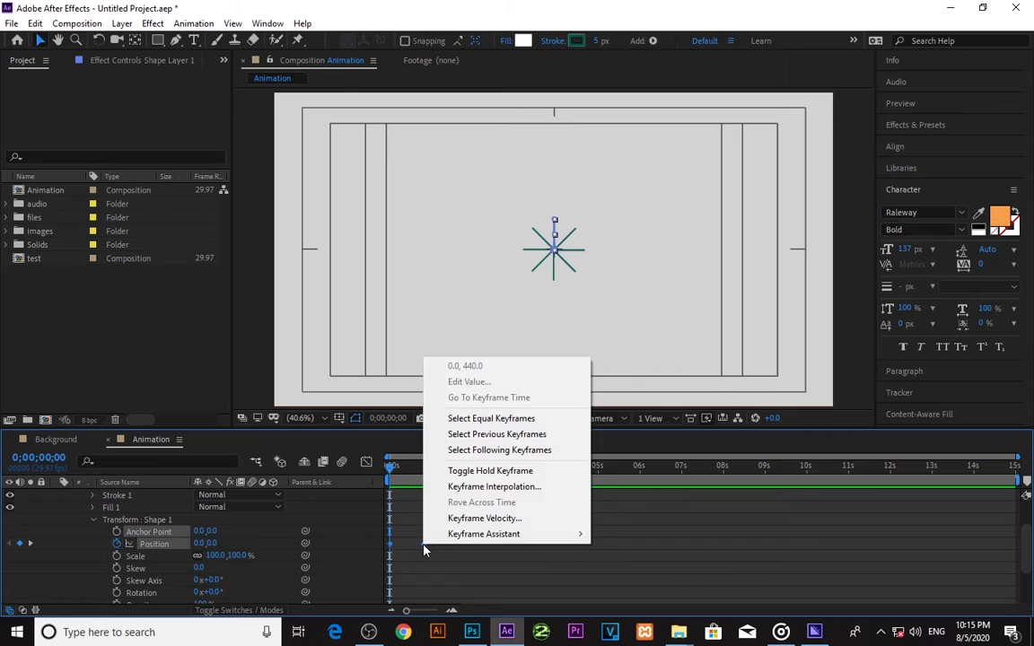
mouse_move(565, 534)
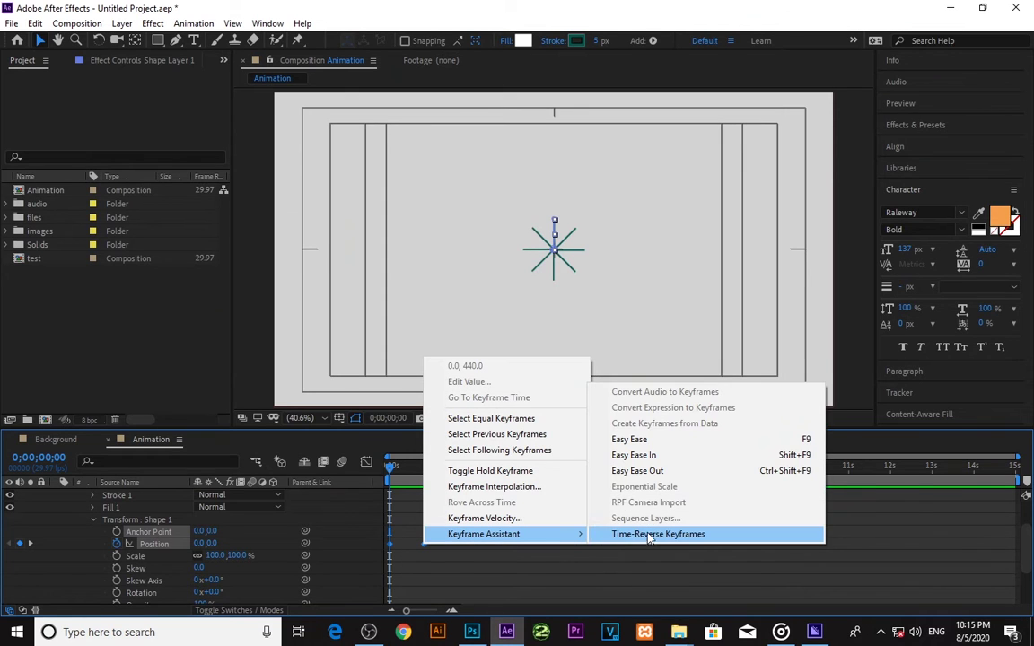
click(628, 439)
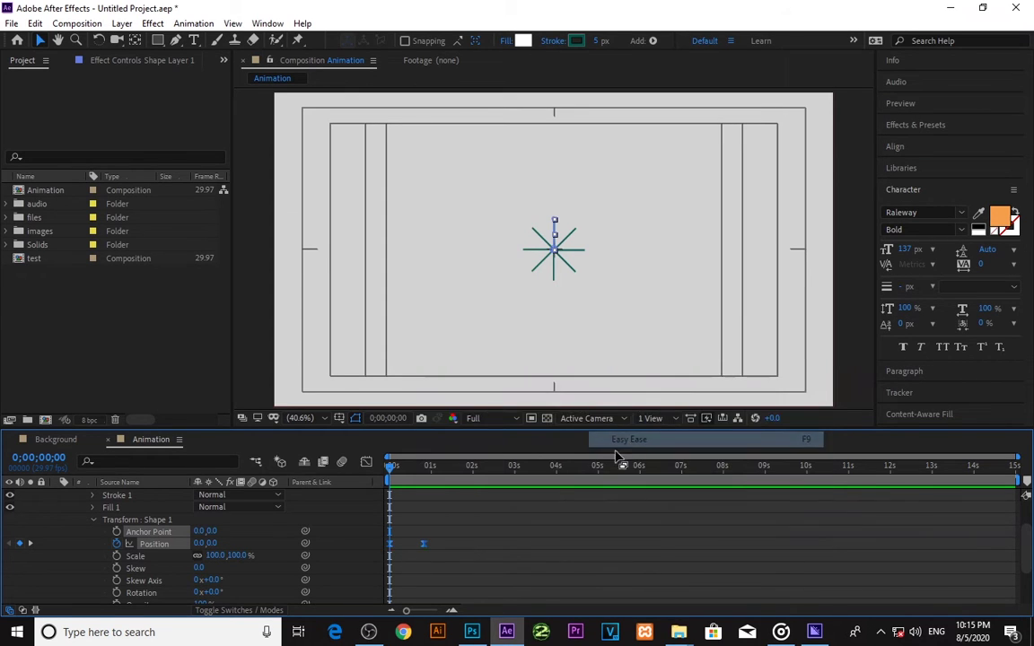
key(space)
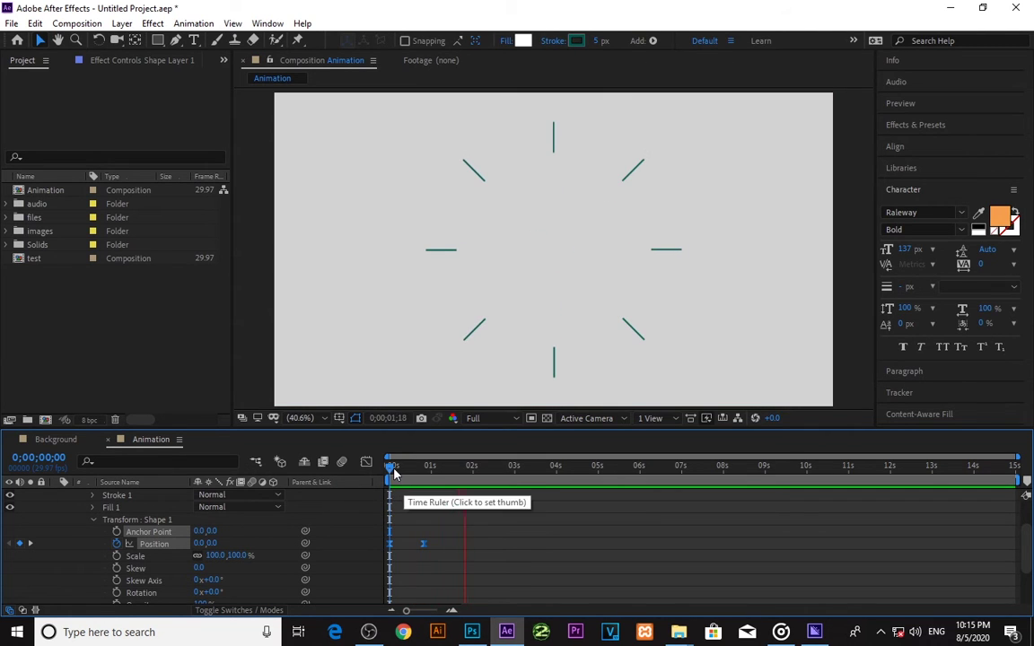
key(space)
key(space)
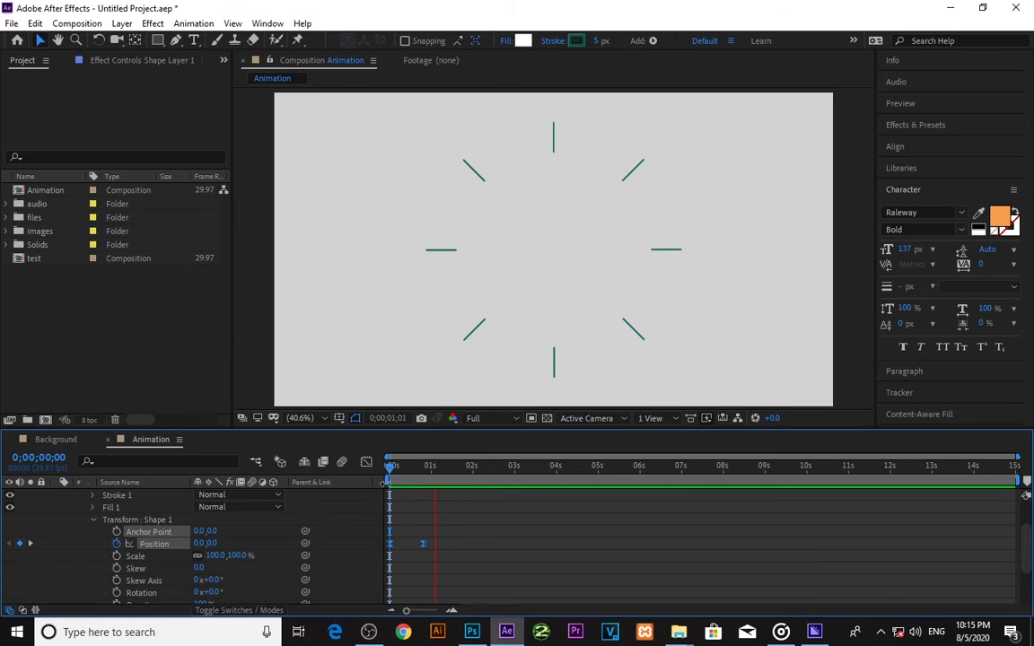
key(space)
Set the Position keyframes' incoming and outgoing influence to 75% in Keyframe Velocity, then preview.
right_click(423, 543)
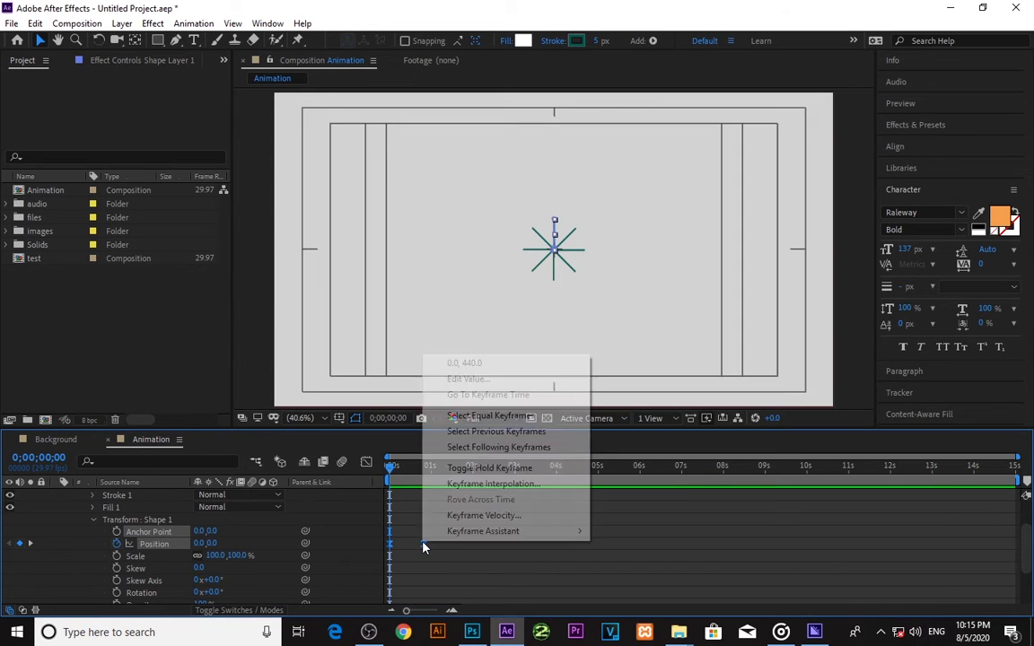
click(484, 516)
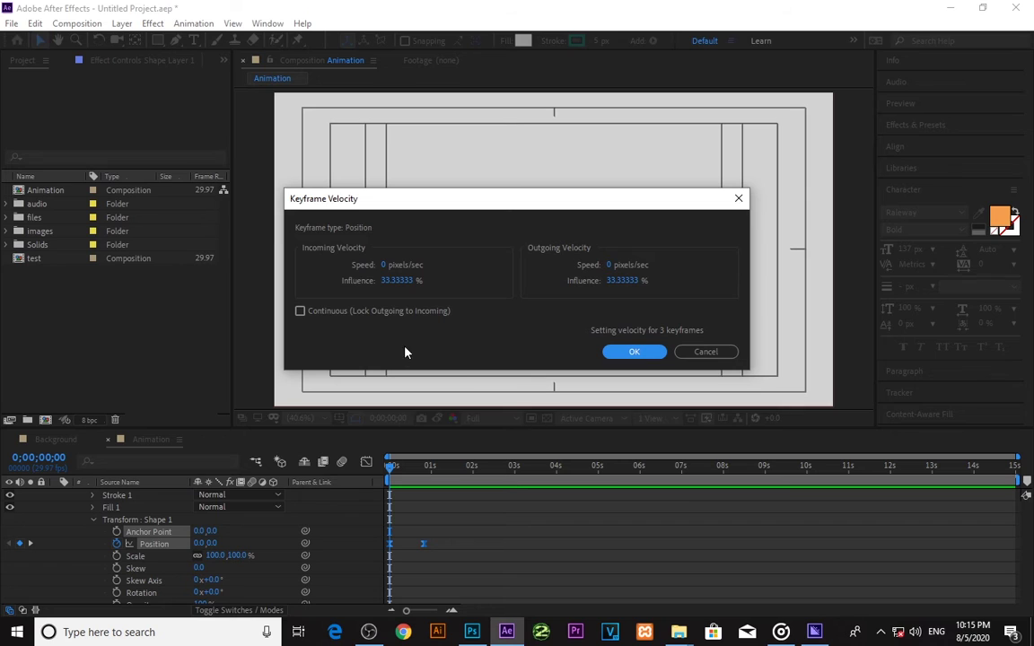
click(397, 281)
text(75)
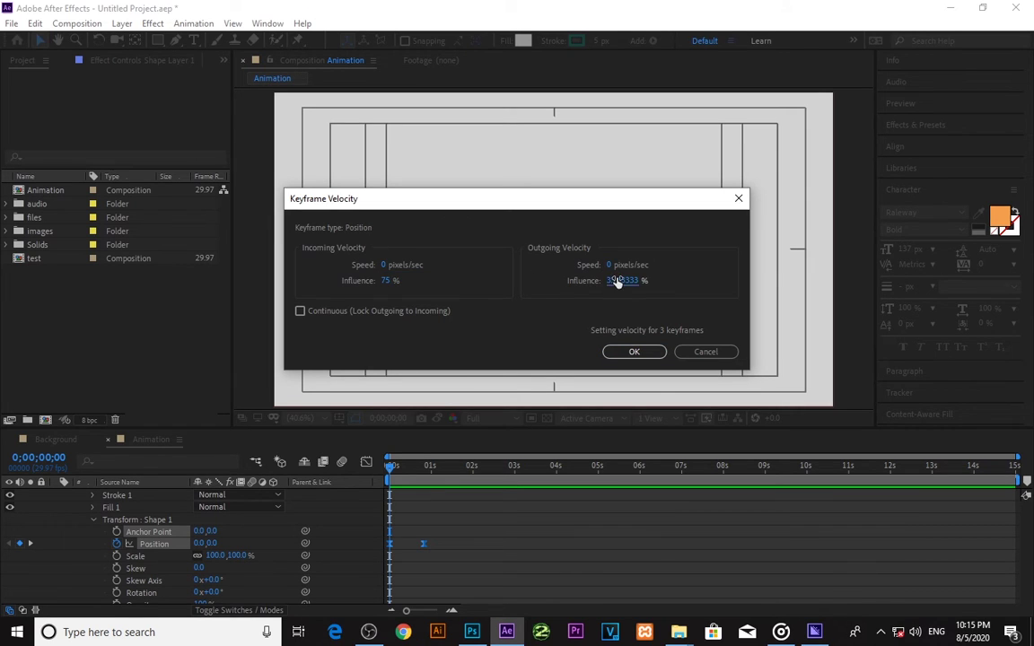
click(619, 281)
text(75)
click(634, 351)
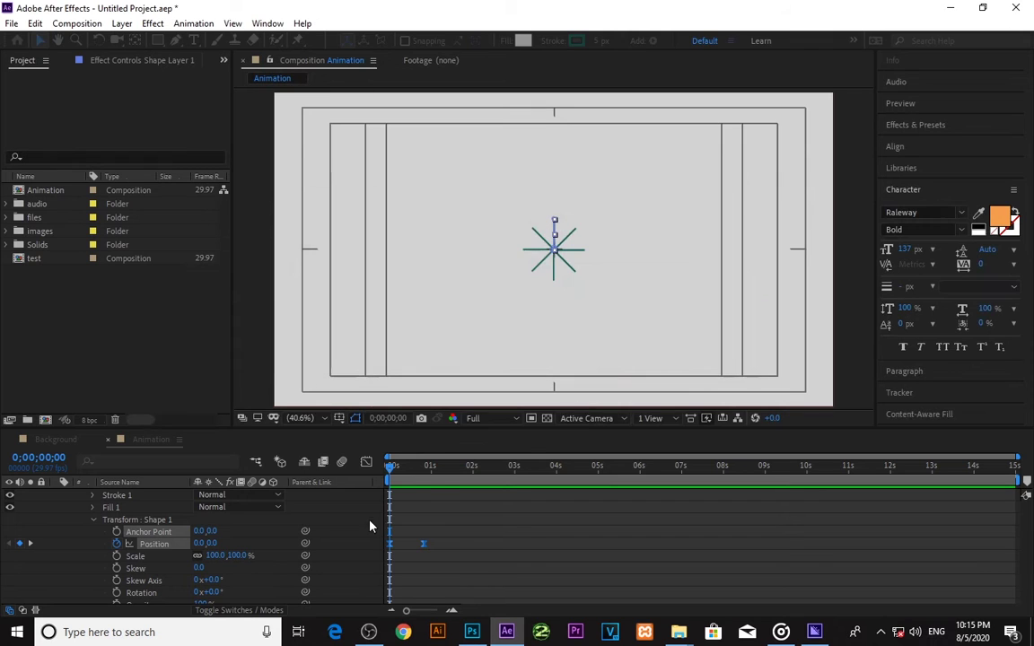
key(space)
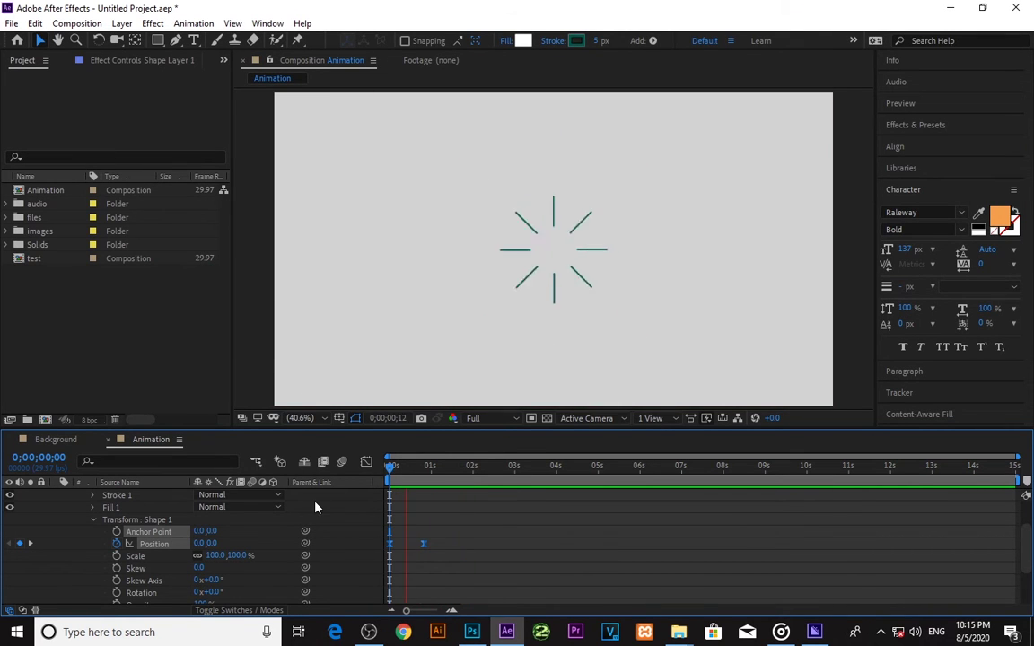
key(space)
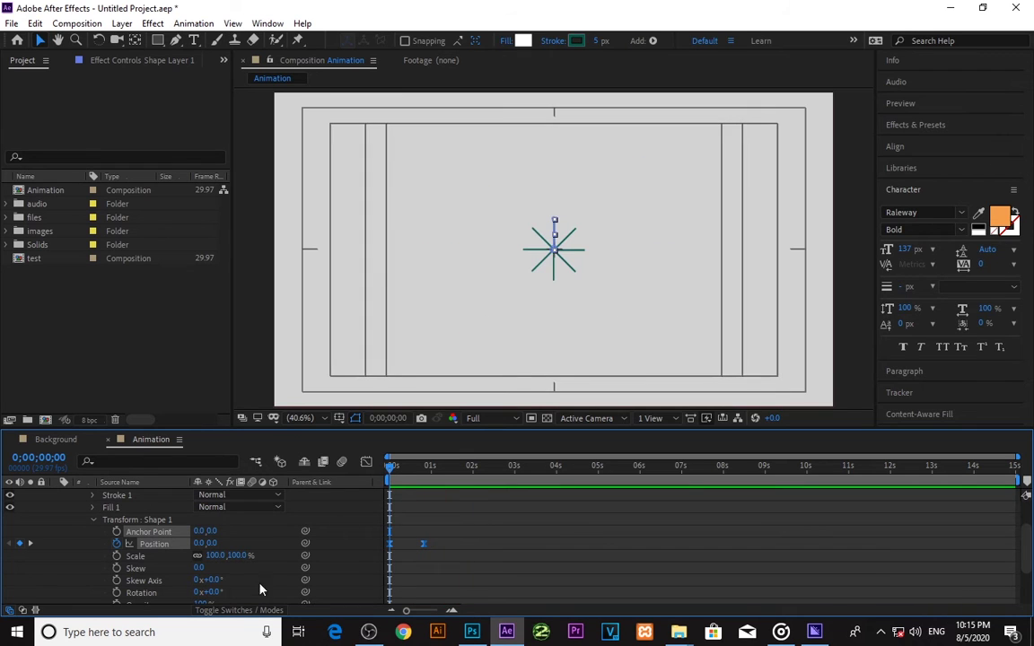
scroll(398, 571, down, 1)
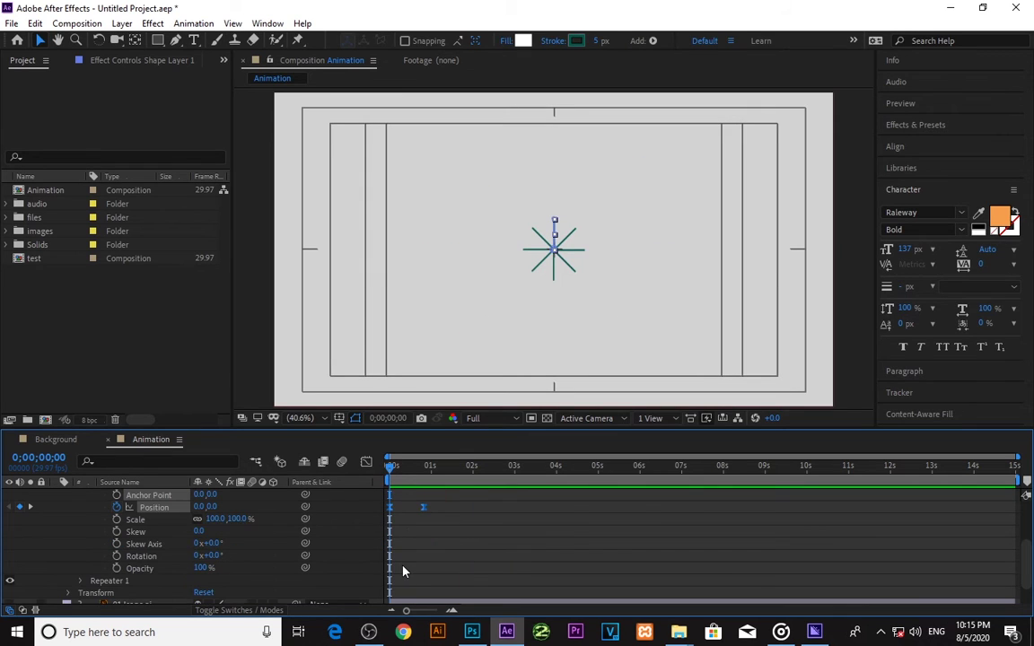
Start the burst's opacity at 0% and add an opacity keyframe at the one-second Position keyframe.
click(118, 569)
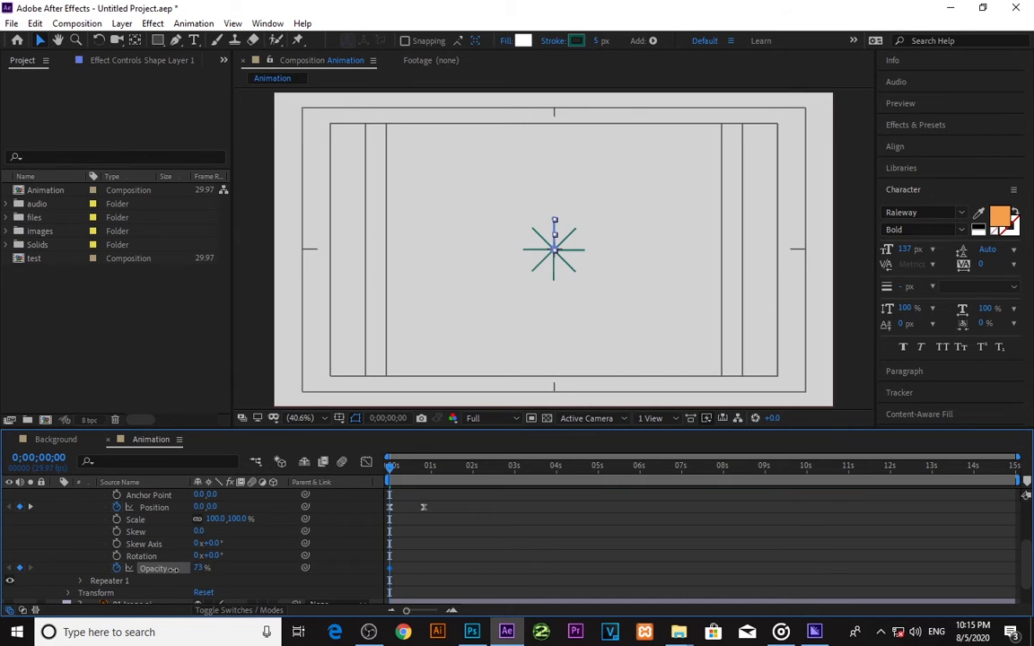
drag(203, 572, 123, 575)
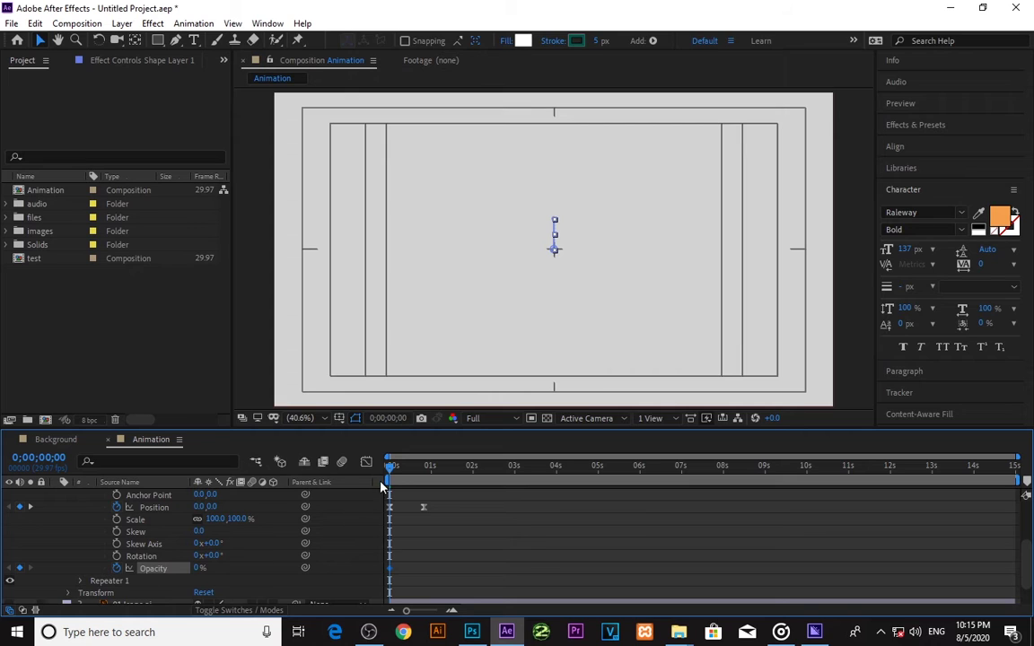
click(427, 486)
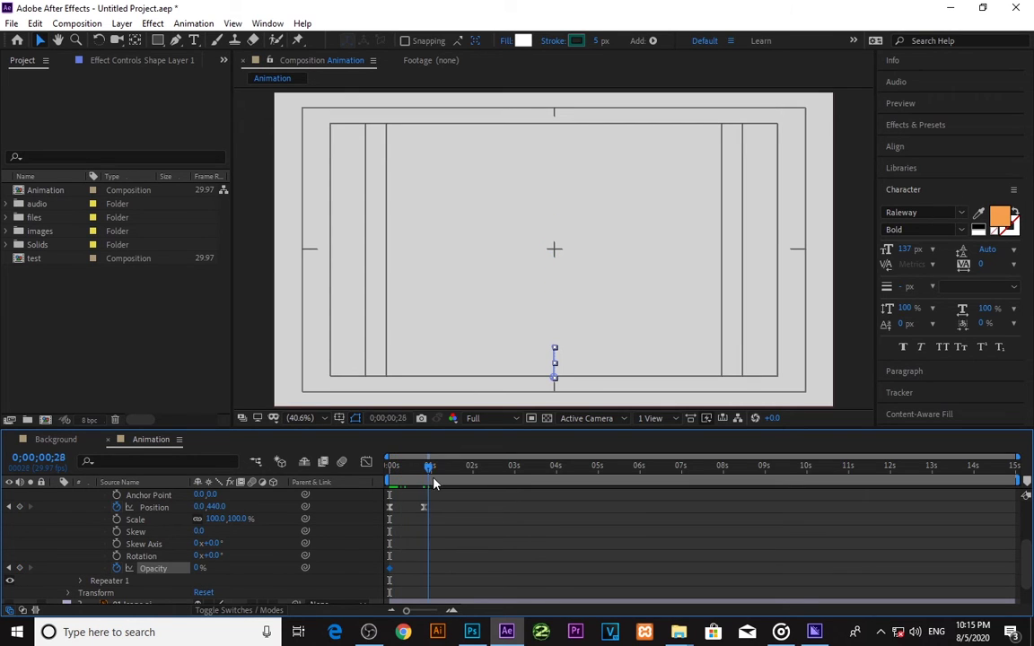
drag(427, 485, 424, 485)
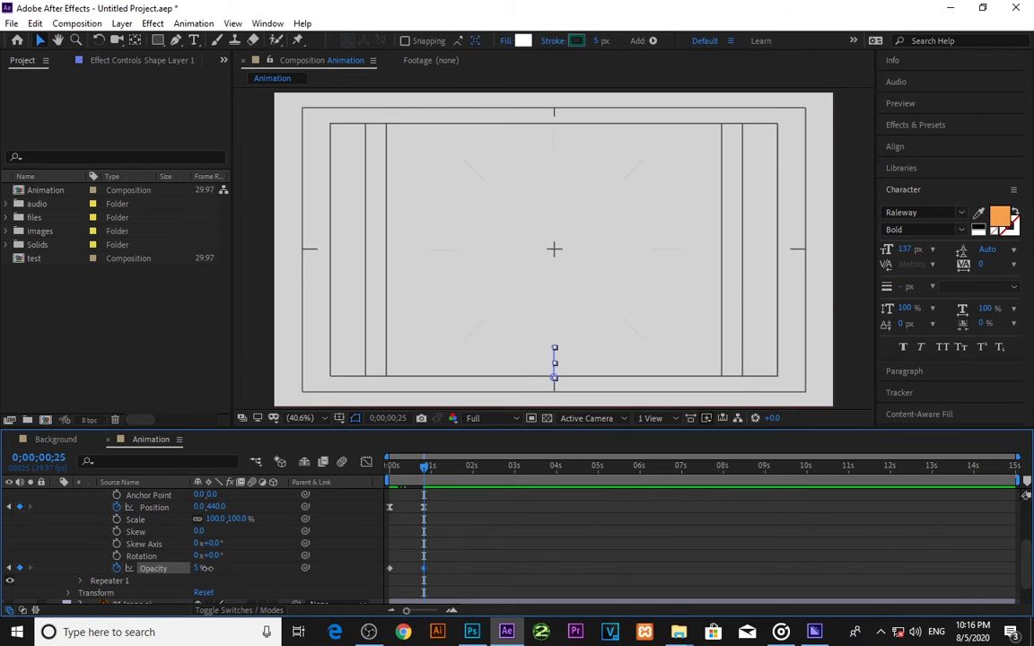
drag(197, 570, 183, 570)
Make the burst fully opaque at frame 20 and preview the fade.
drag(406, 611, 429, 611)
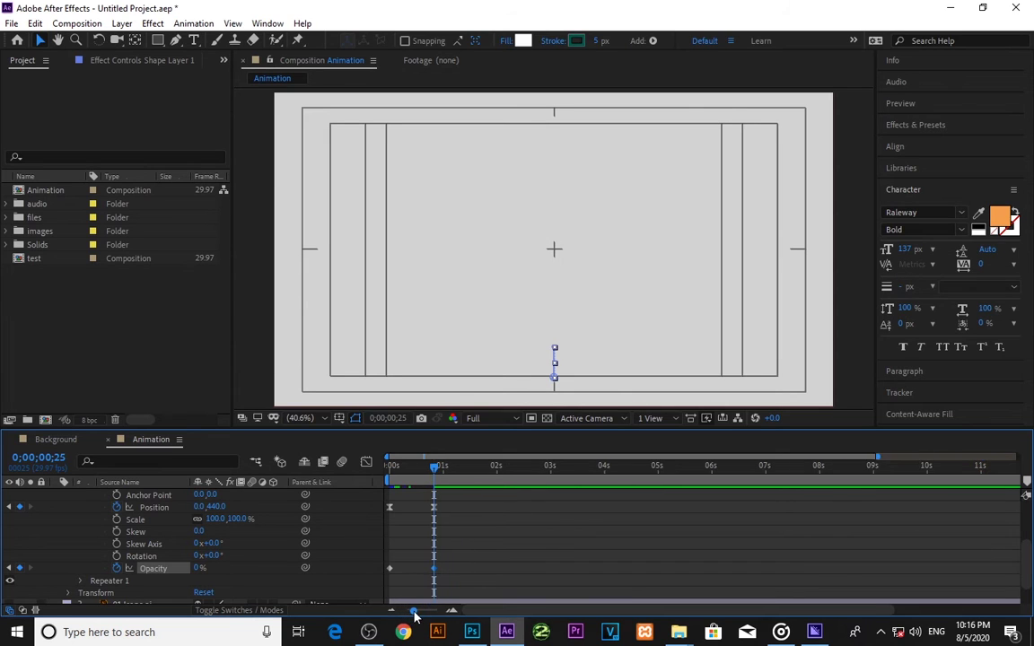
drag(508, 482, 475, 484)
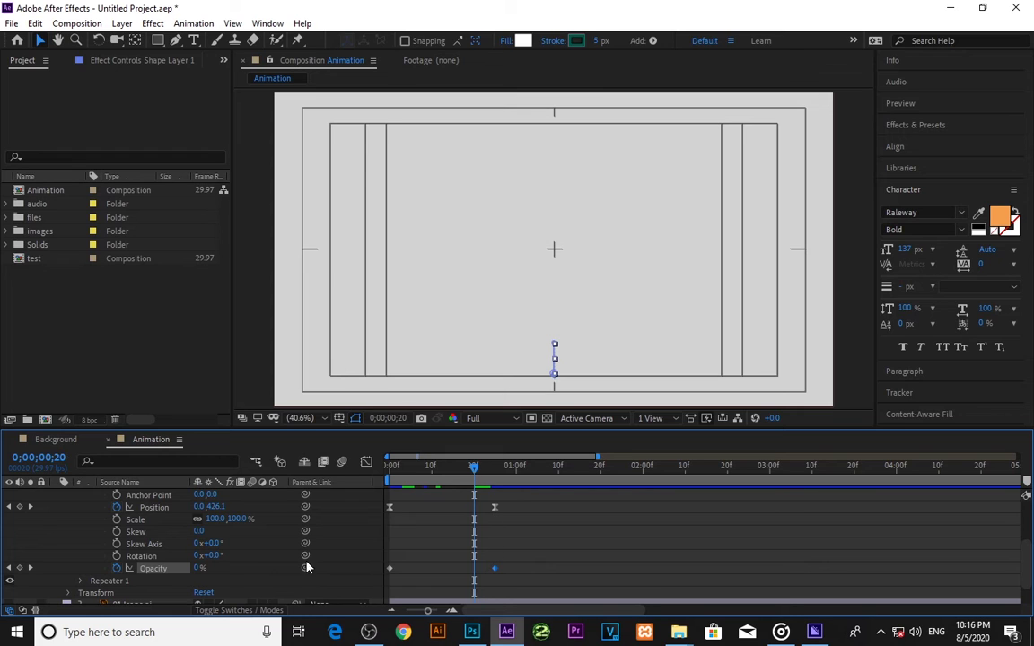
drag(196, 569, 328, 581)
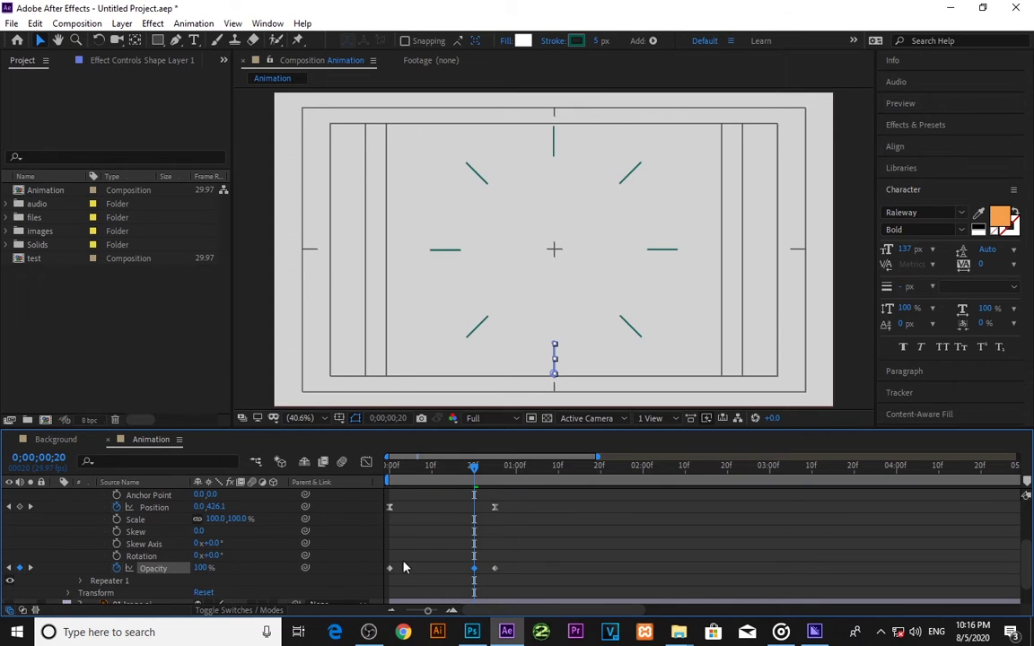
key(space)
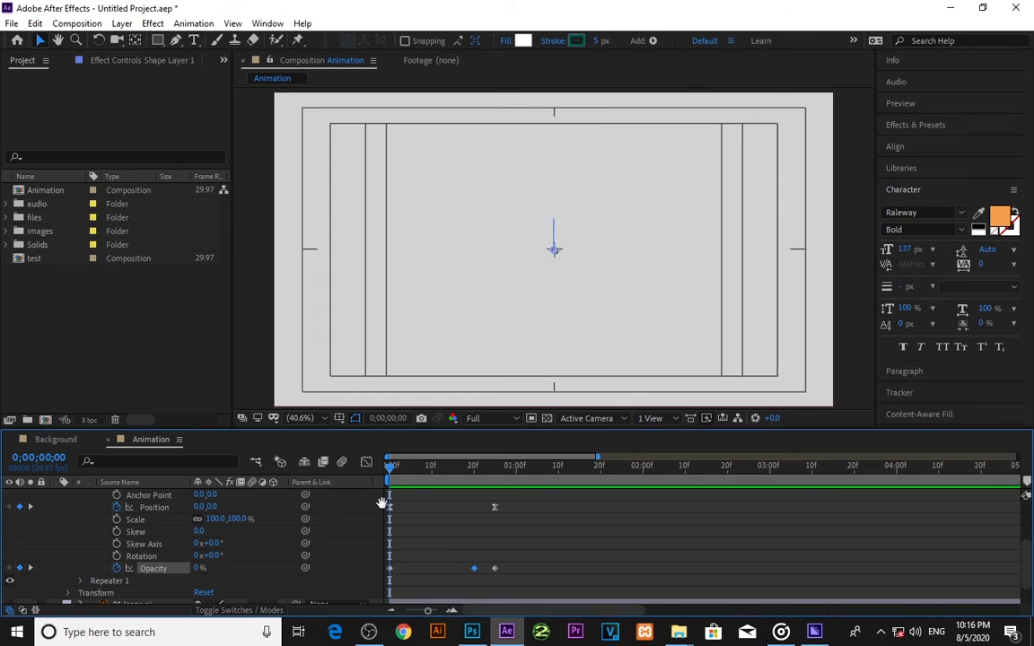
key(space)
Raise the burst shape's opacity to 100% and replay the composition preview.
drag(199, 568, 287, 568)
key(space)
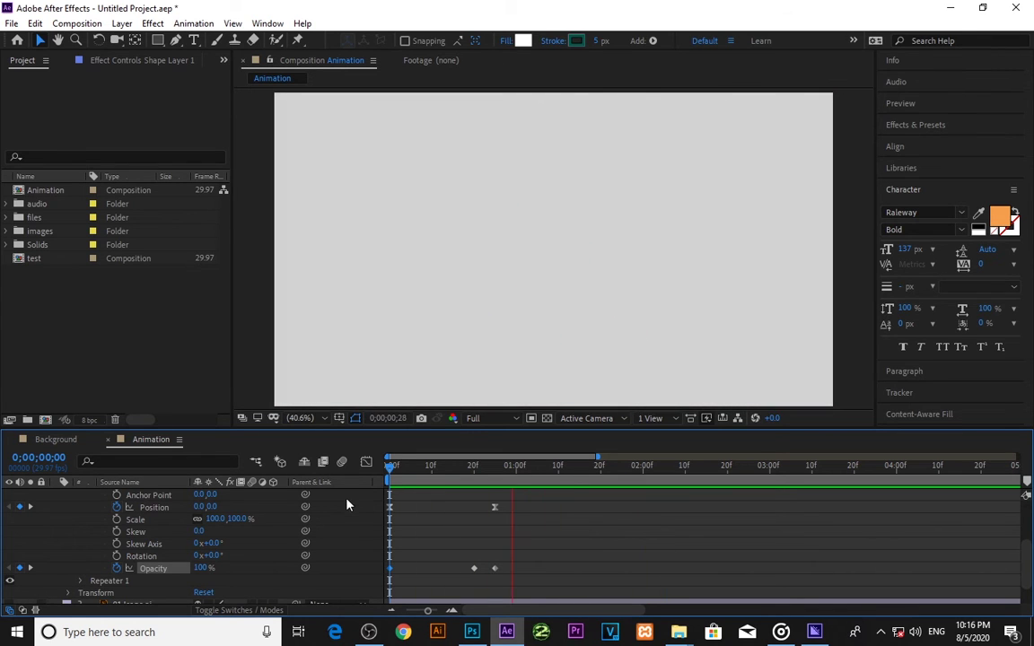
key(space)
key(space)
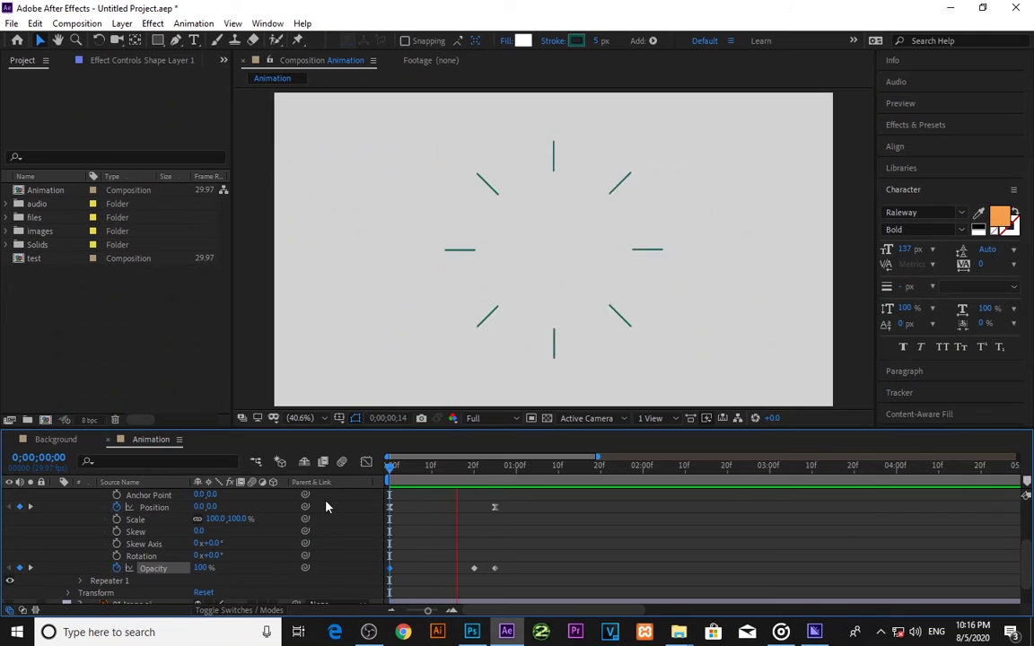
key(space)
click(393, 472)
key(space)
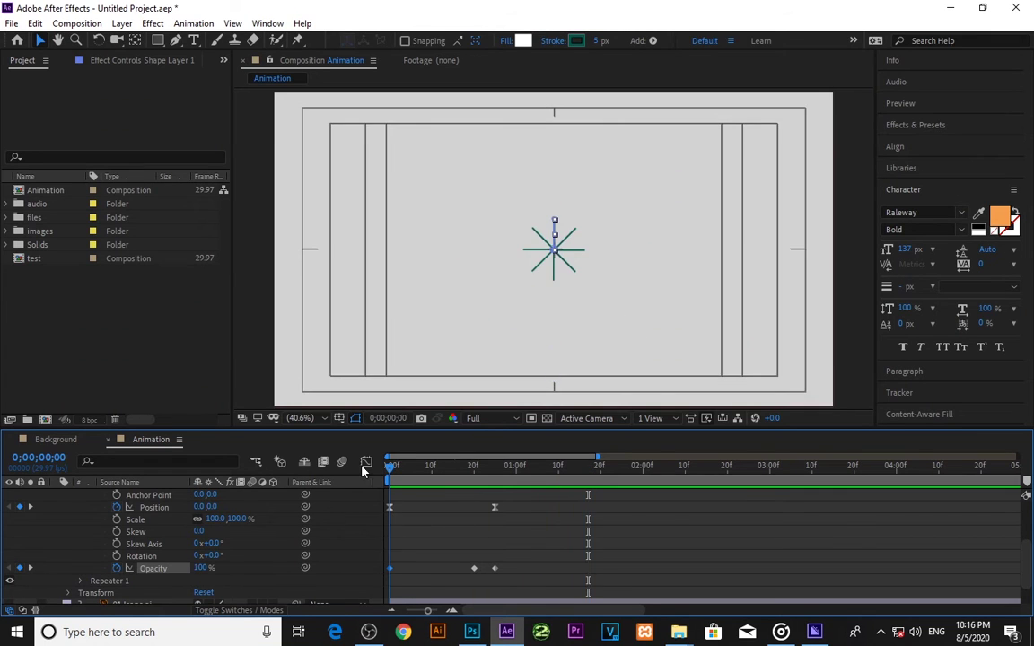
key(space)
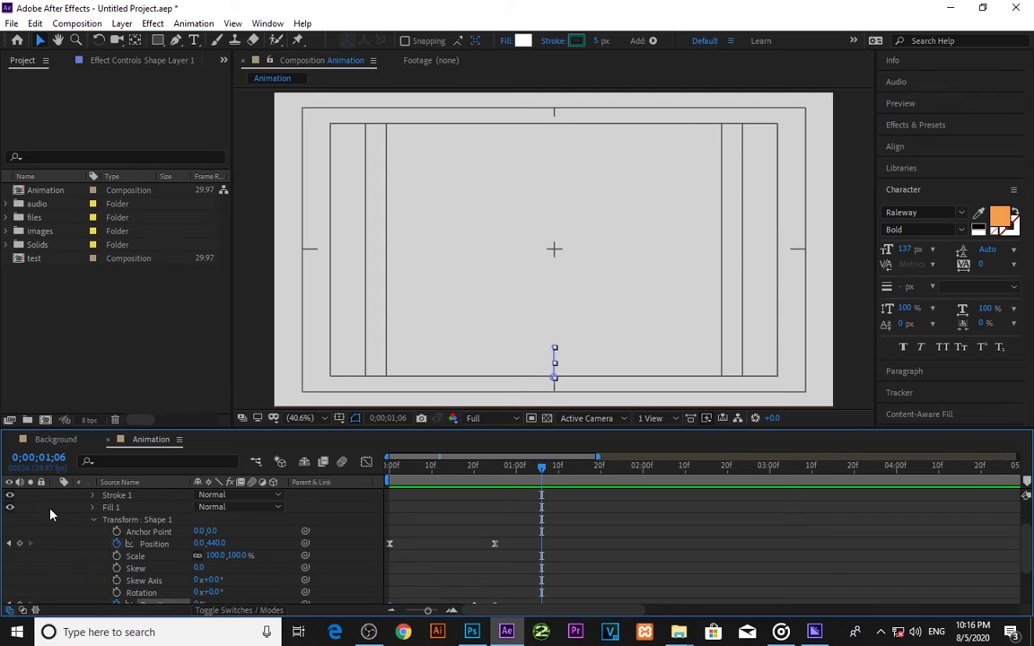
Collapse Shape Layer 1 and 01 Icons.ai, then turn on 01 Icons.ai's eye to show the house.
scroll(50, 514, down, 2)
scroll(50, 514, up, 5)
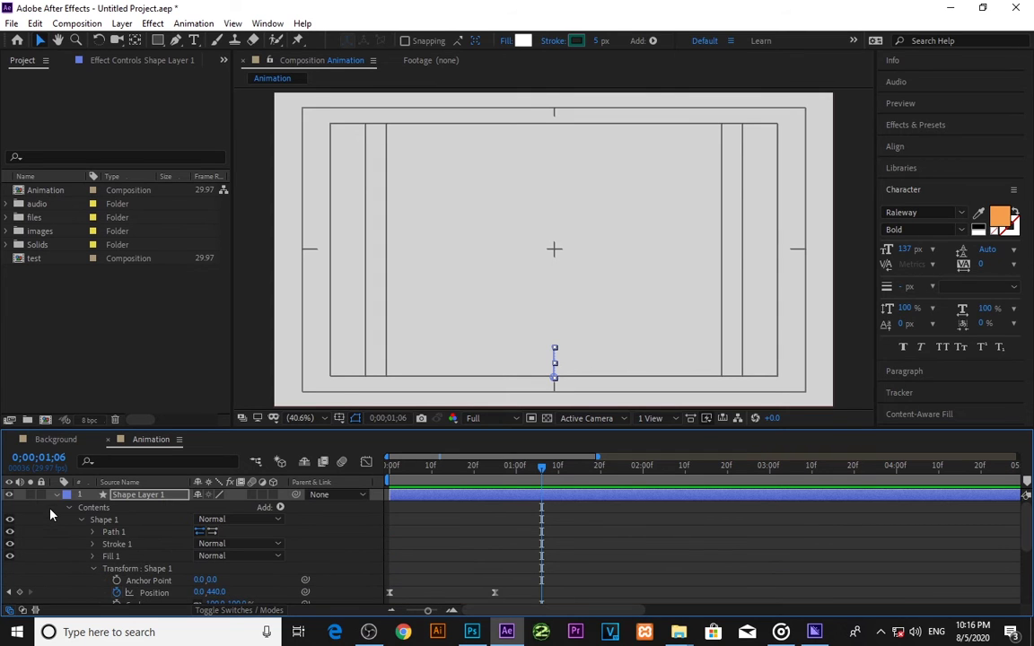
click(56, 494)
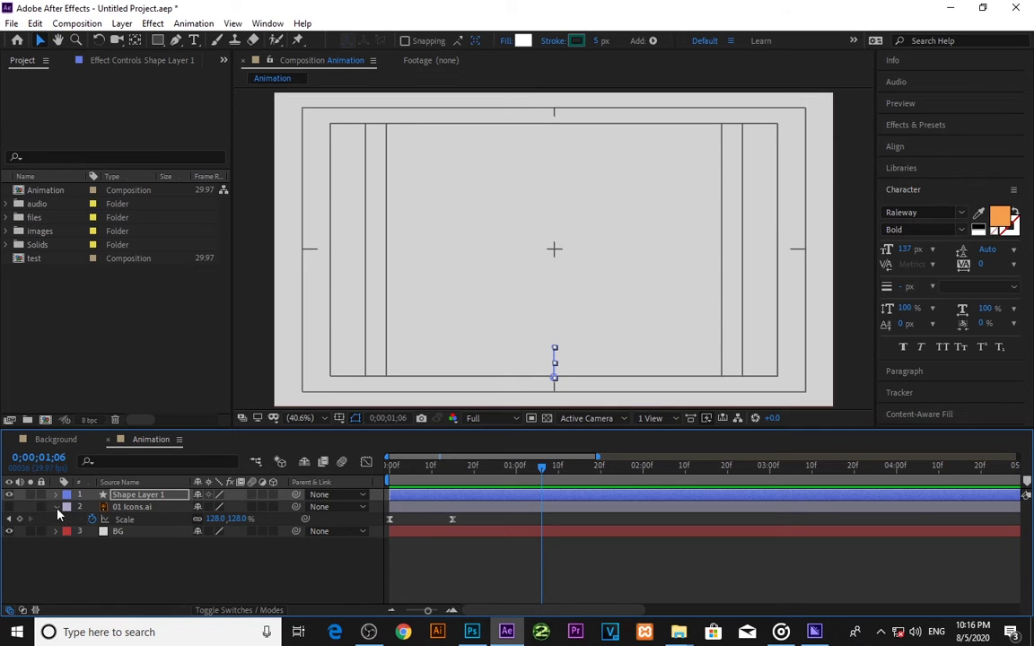
click(55, 506)
click(417, 499)
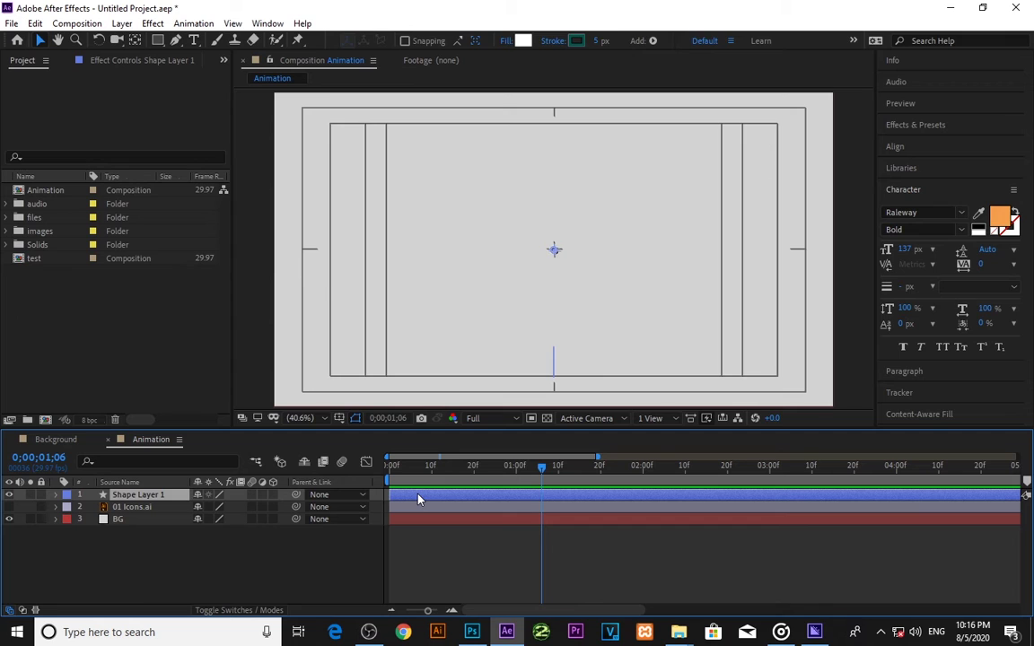
click(9, 507)
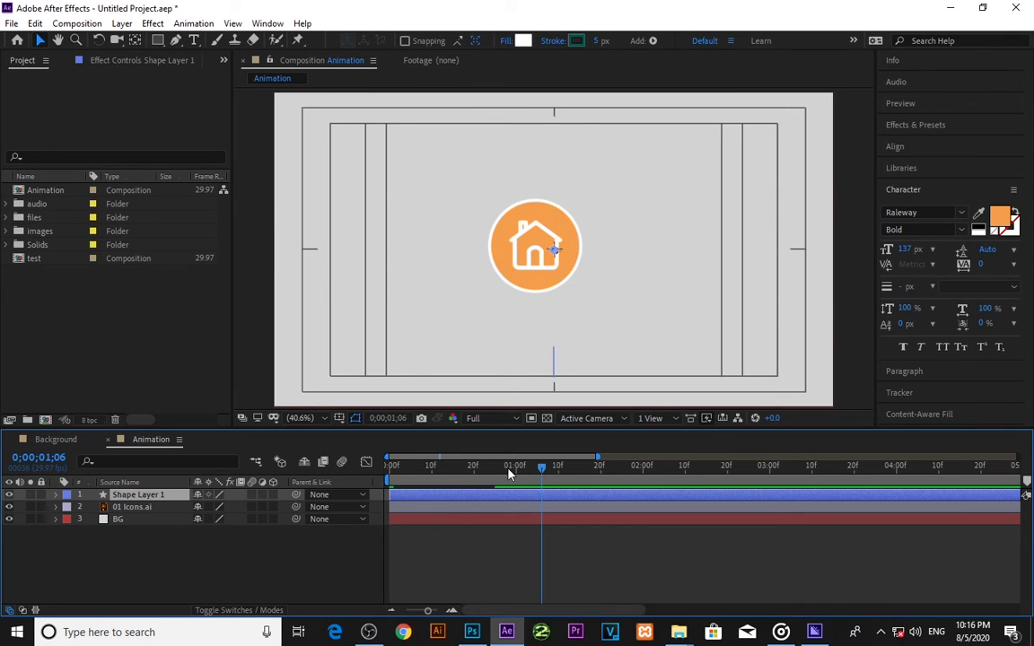
drag(400, 467, 443, 476)
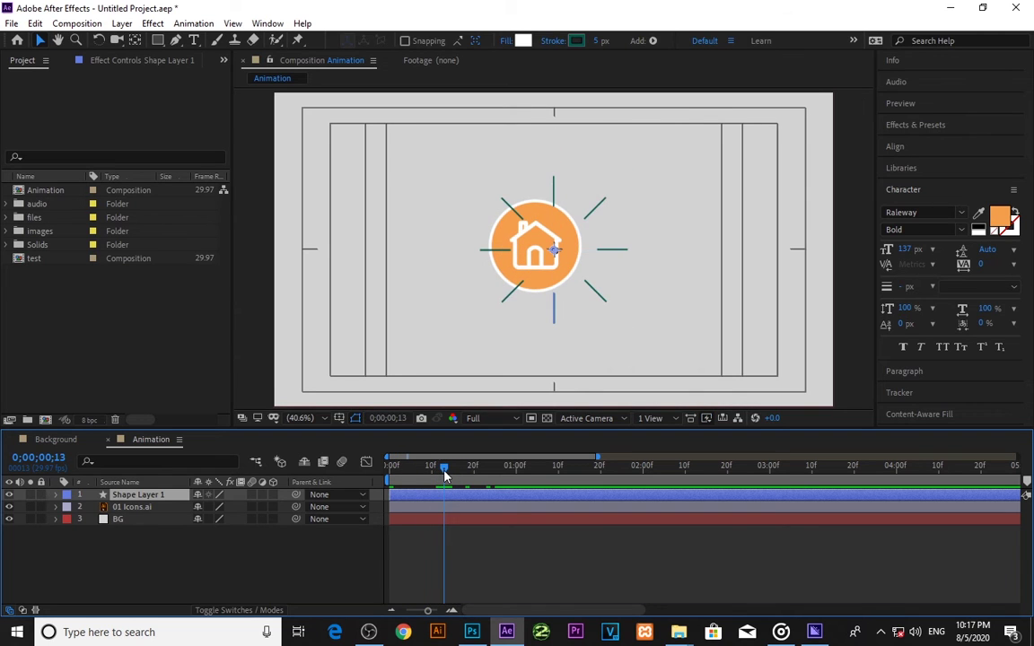
Move the teal rays so they center on the house icon, then locate frame 14.
click(164, 511)
drag(547, 251, 535, 246)
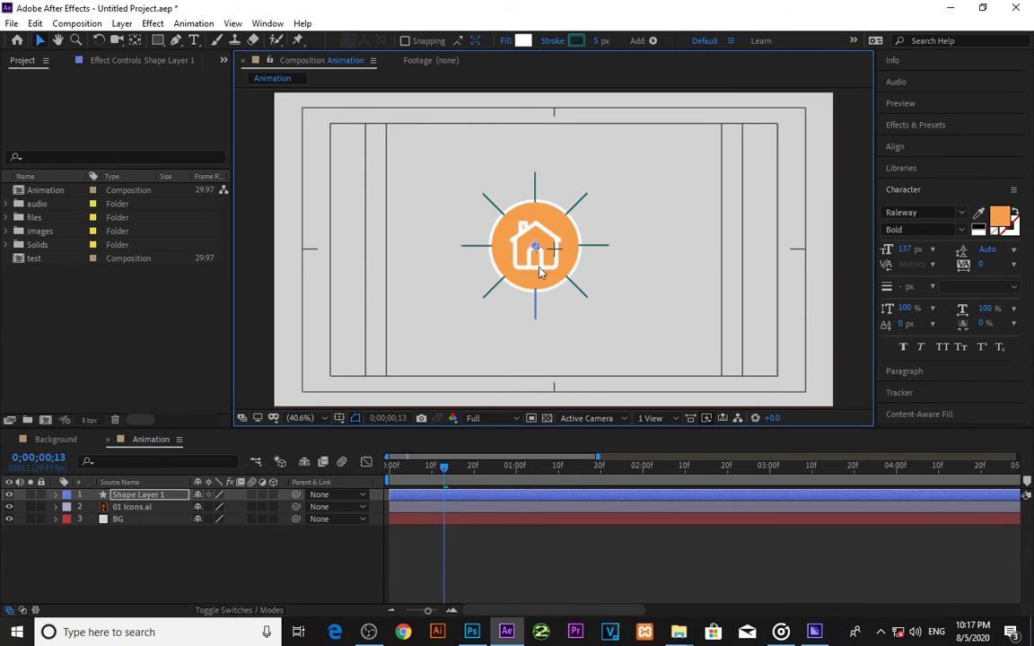
drag(443, 473, 448, 474)
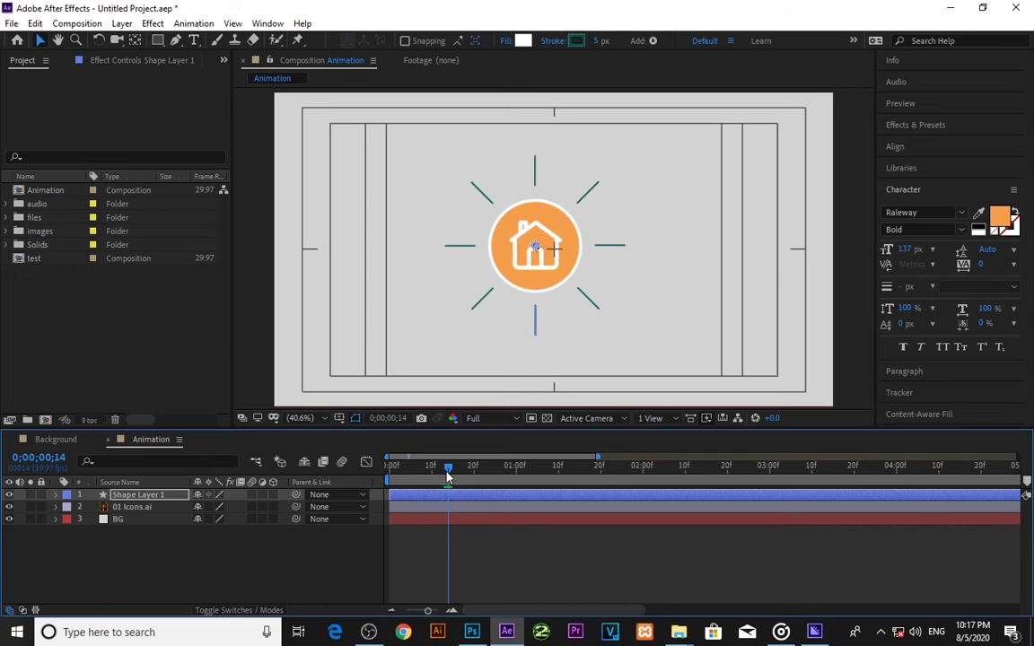
drag(447, 477, 447, 473)
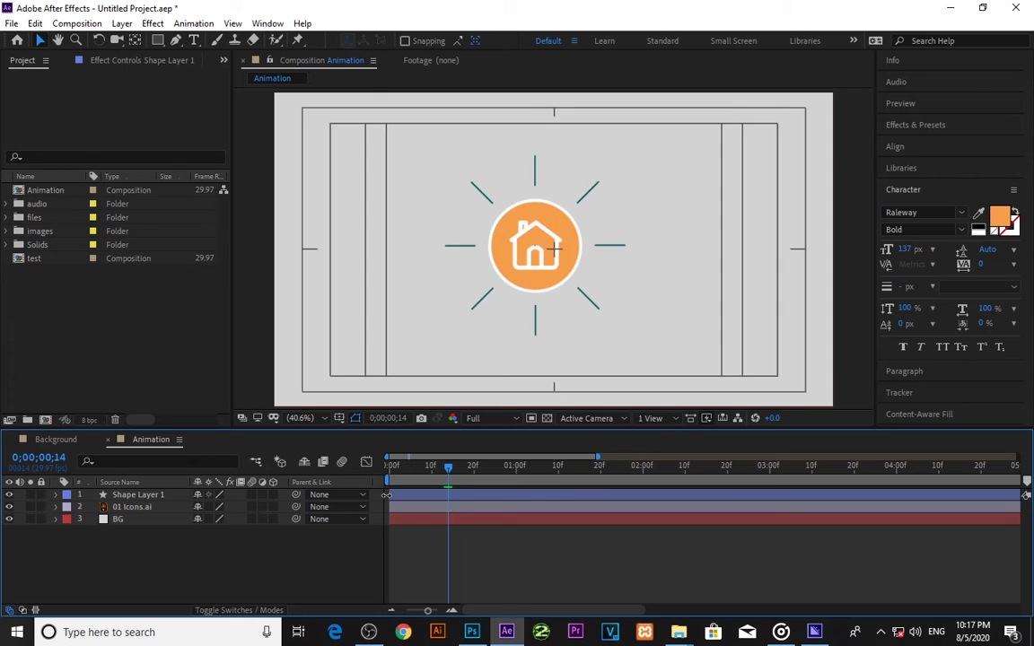
Trim Shape Layer 1's in-point to frame 14 and preview from around frame 10.
drag(389, 494, 448, 504)
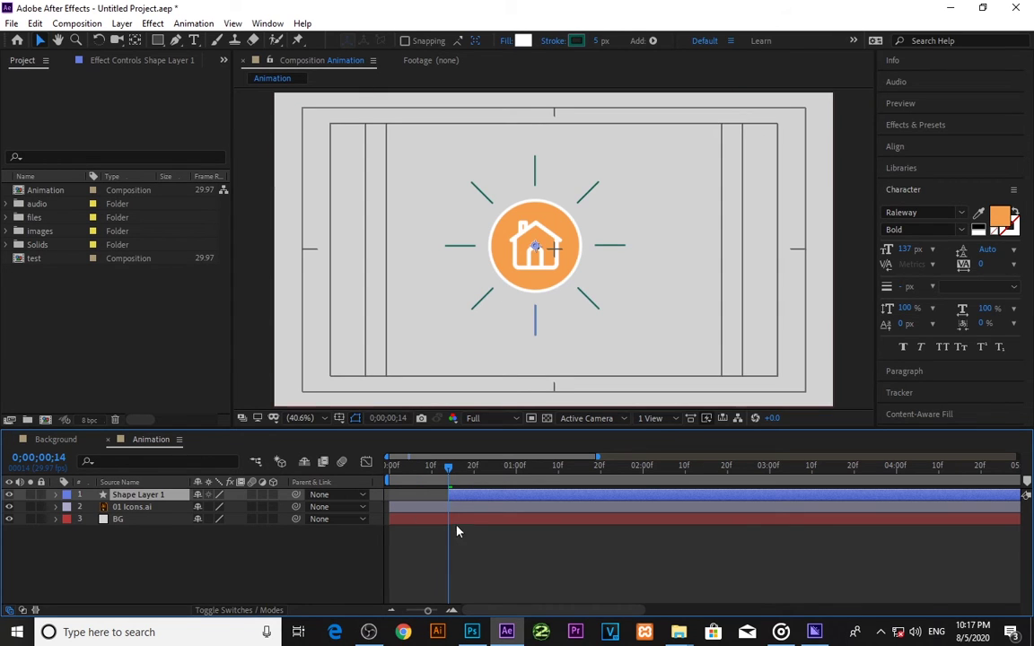
mouse_move(395, 475)
mouse_down()
mouse_move(449, 486)
mouse_move(402, 494)
mouse_up()
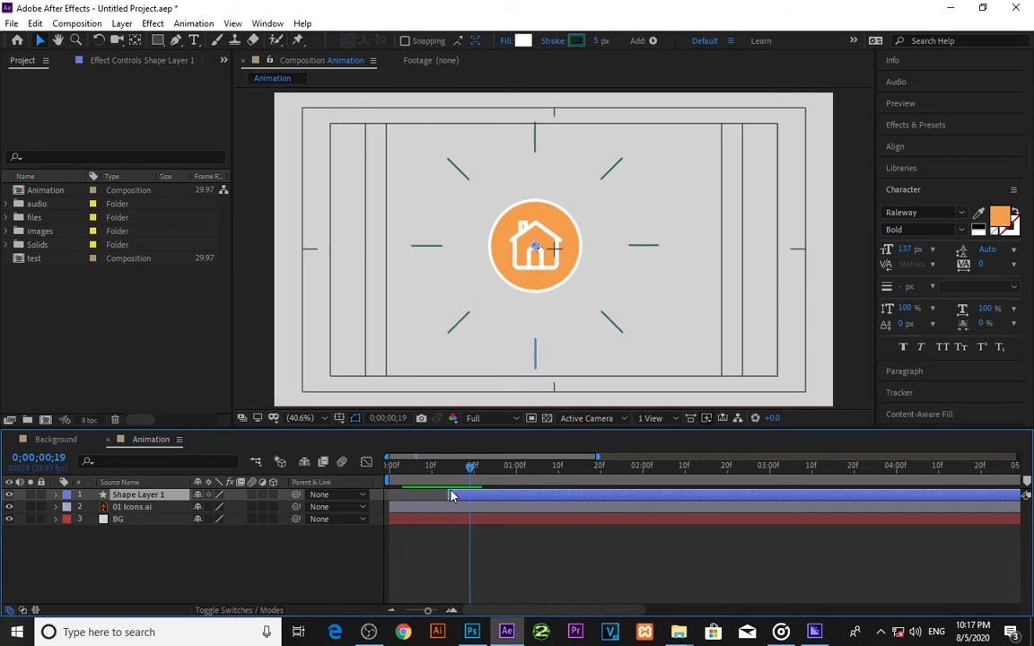
drag(402, 494, 432, 495)
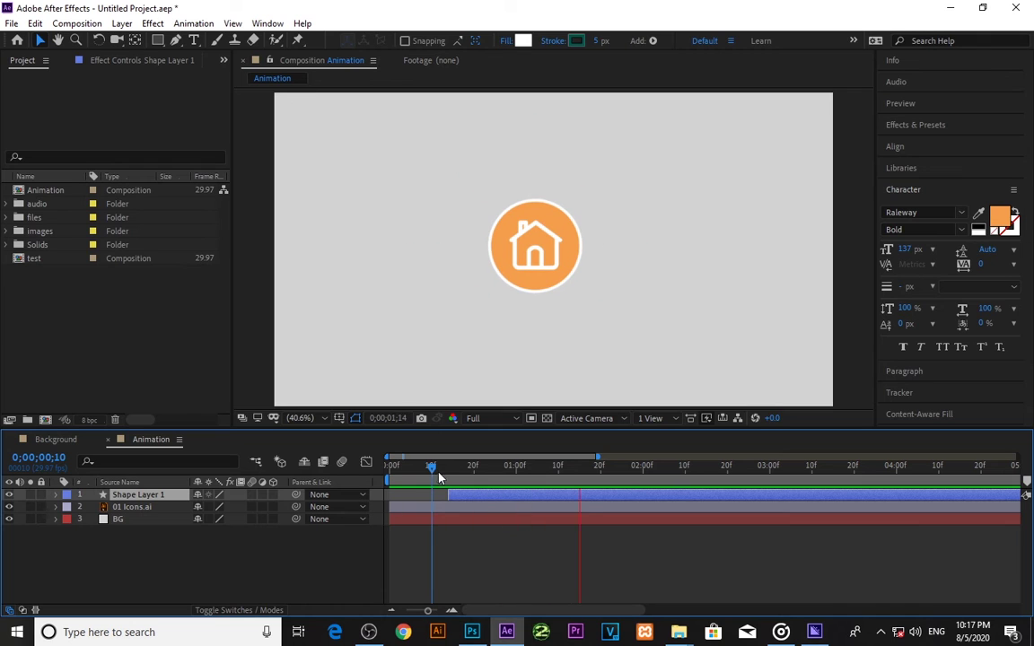
key(space)
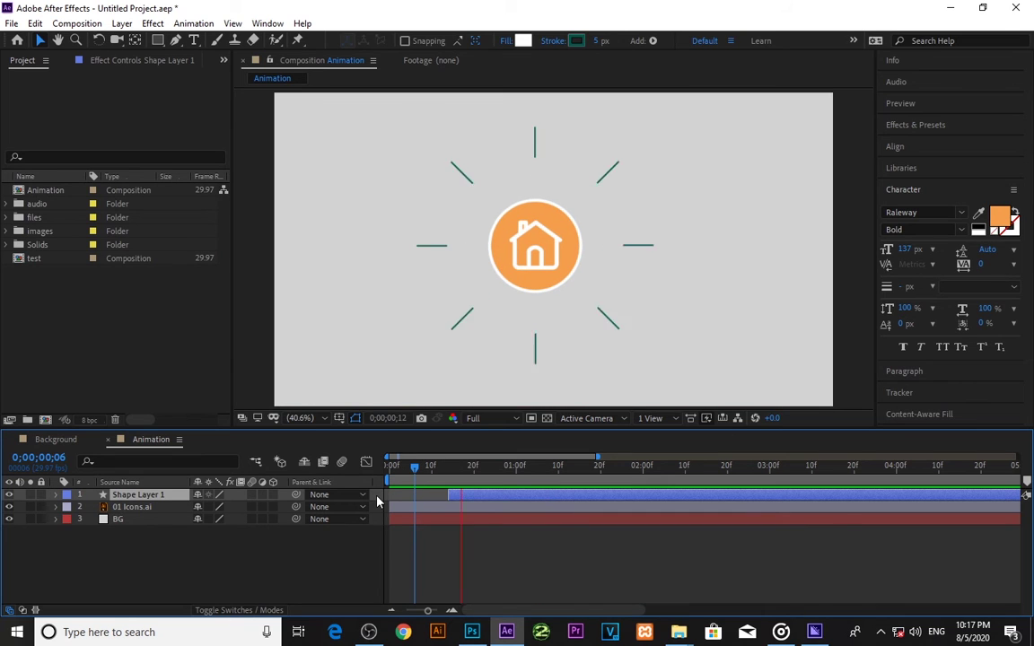
key(space)
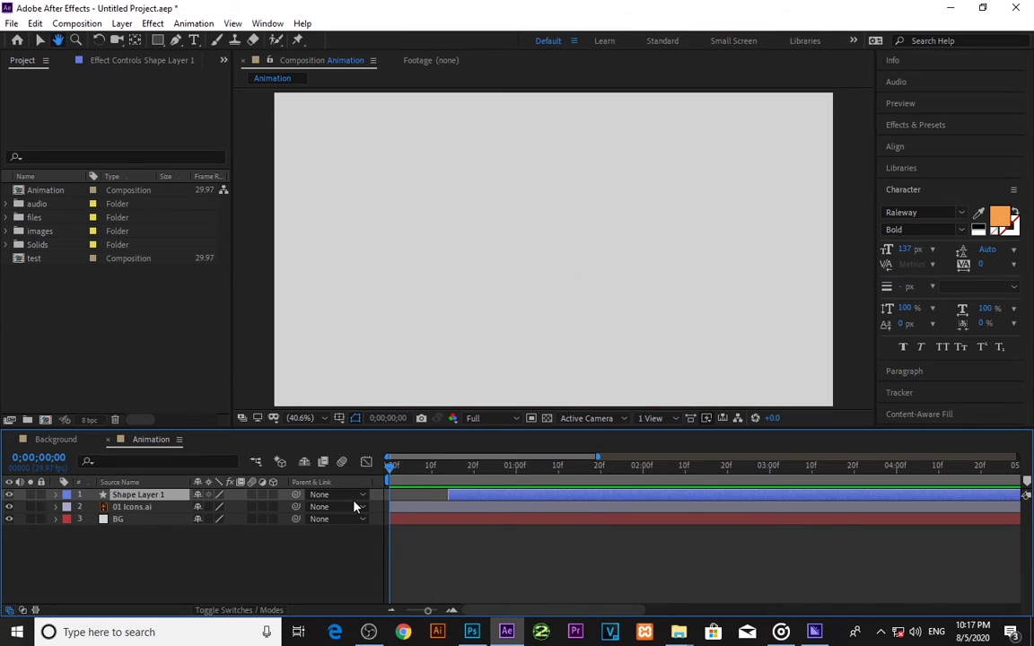
Slide the rays layer a few frames earlier, to about frame 10, and preview the house animation.
key(space)
click(453, 498)
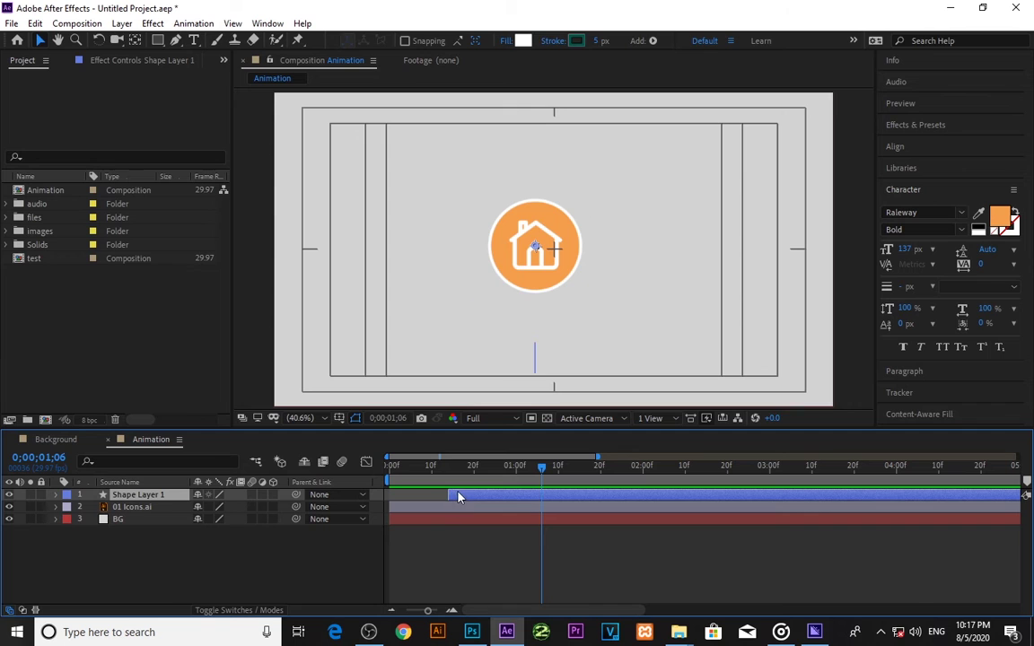
drag(458, 498, 440, 498)
click(418, 466)
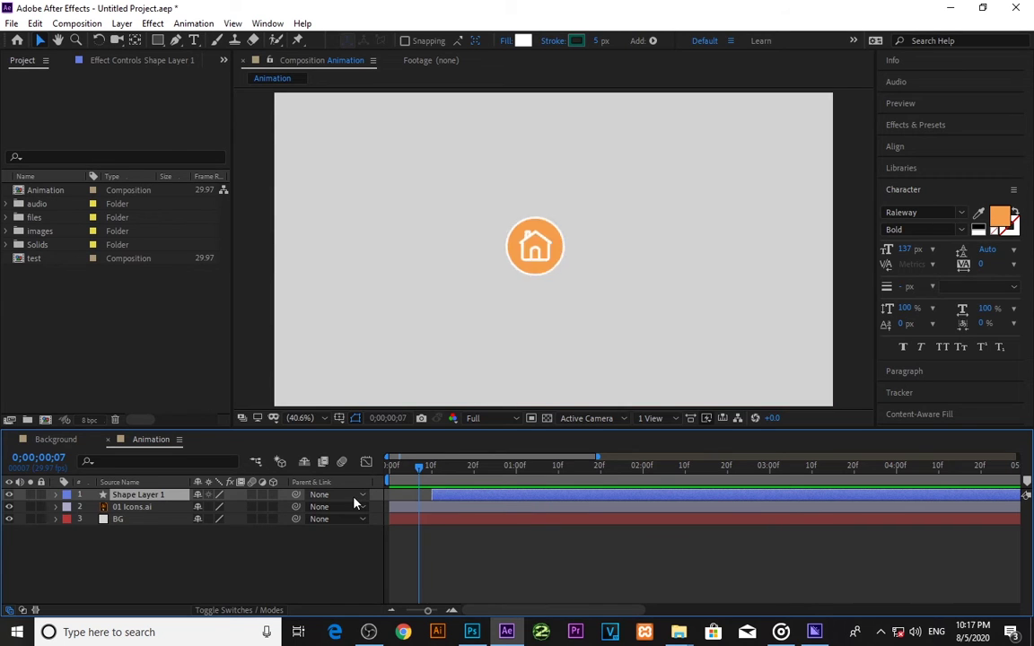
click(393, 466)
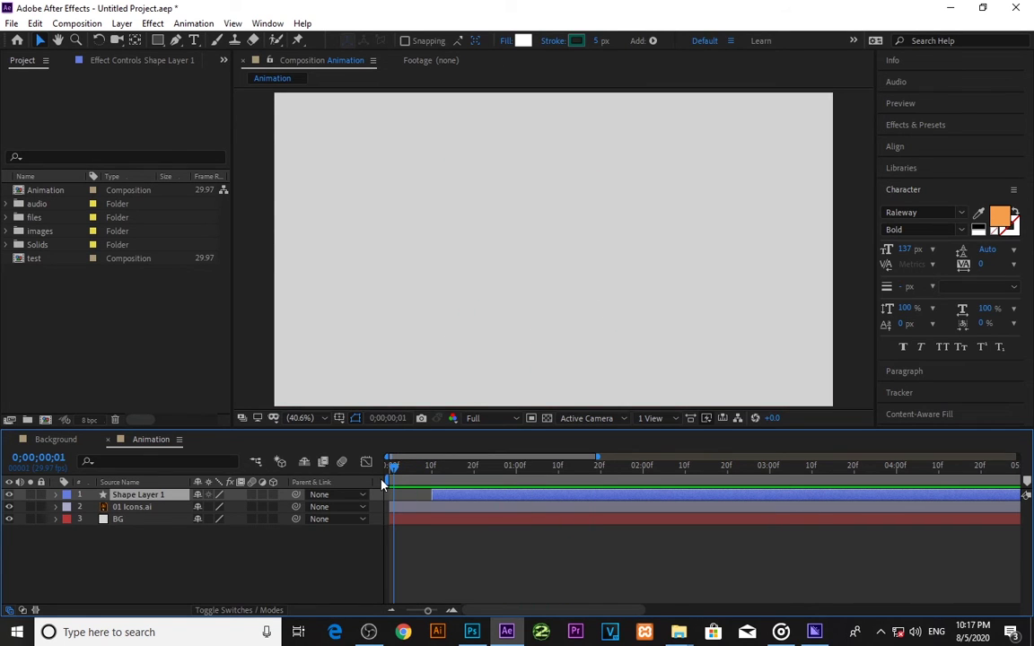
key(space)
click(389, 472)
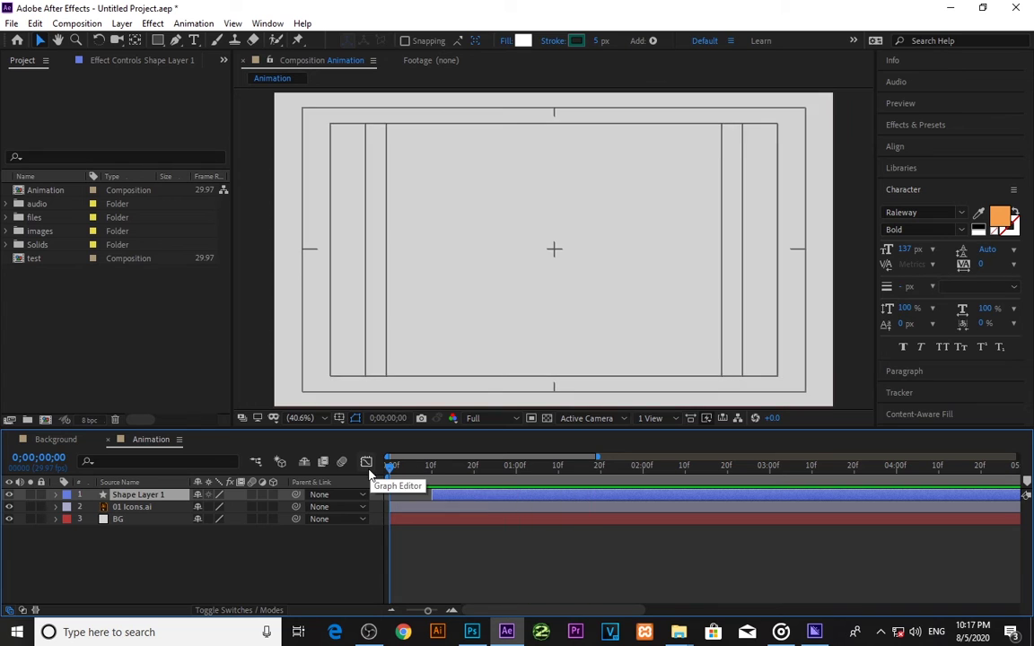
key(space)
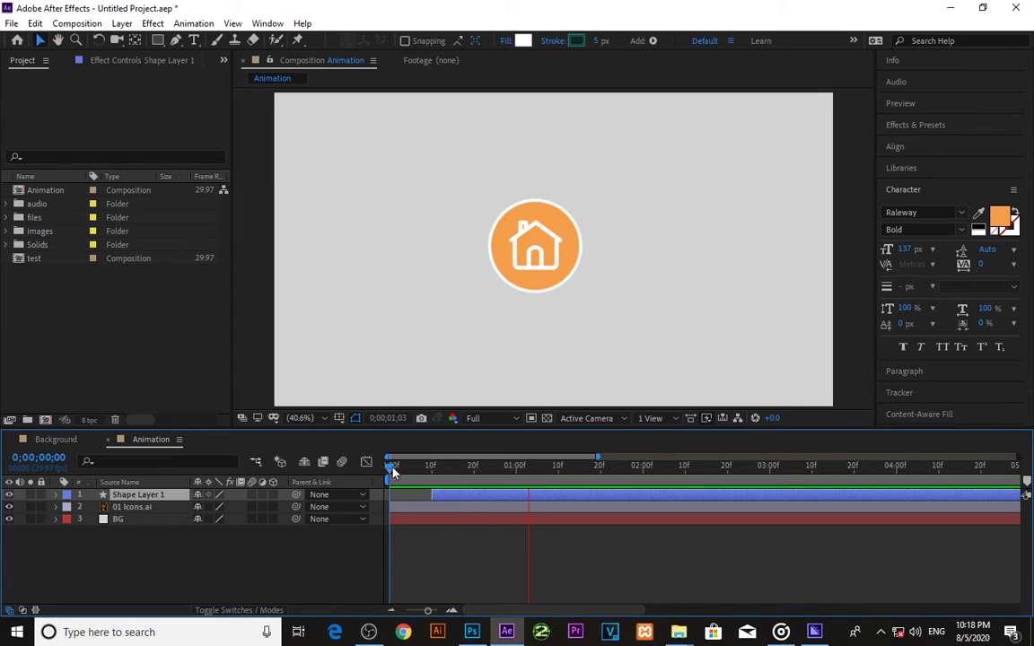
click(392, 472)
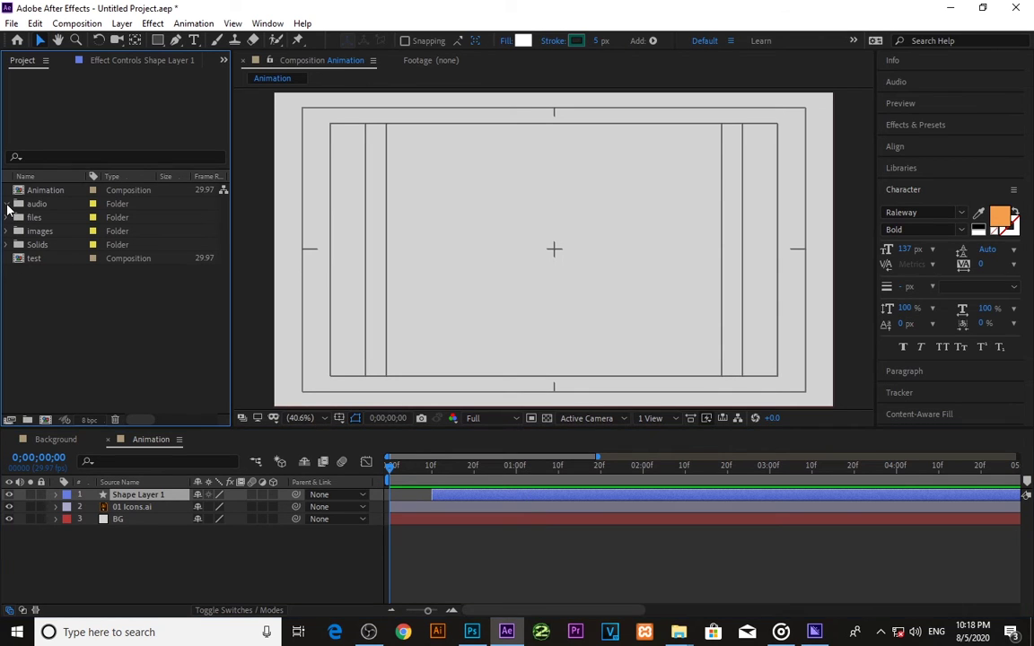
Add Blop.mp3 from the audio folder to the composition as a new layer.
click(8, 203)
click(53, 218)
mouse_move(51, 221)
mouse_down()
mouse_move(148, 516)
mouse_move(142, 508)
mouse_up()
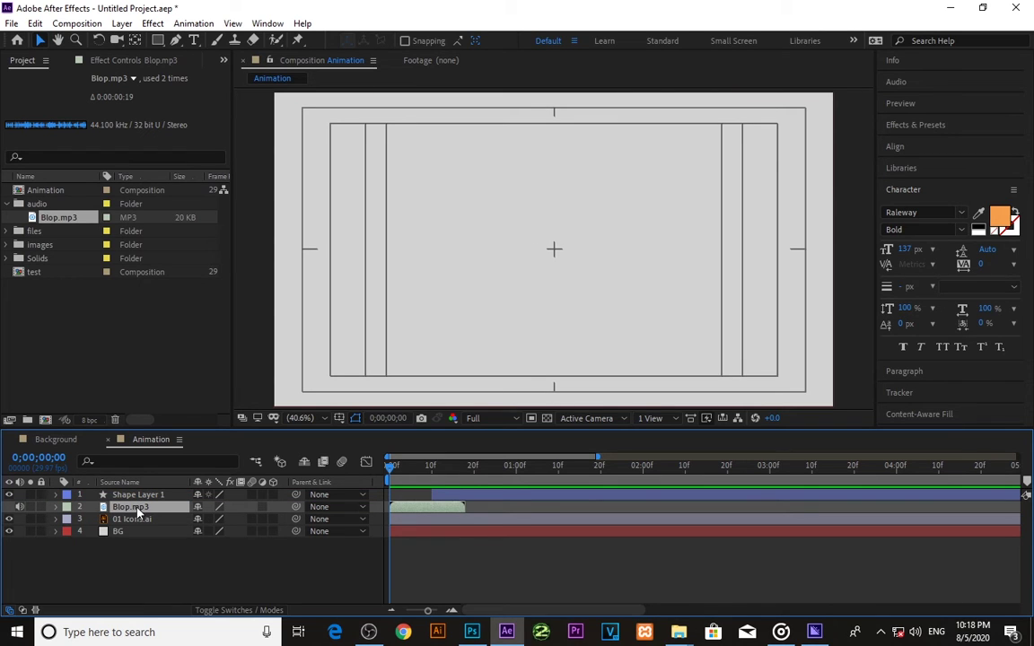
Put Blop.mp3 below 01 Icons.ai, start it around frame 10 with the rays, and preview with sound.
drag(139, 512, 141, 530)
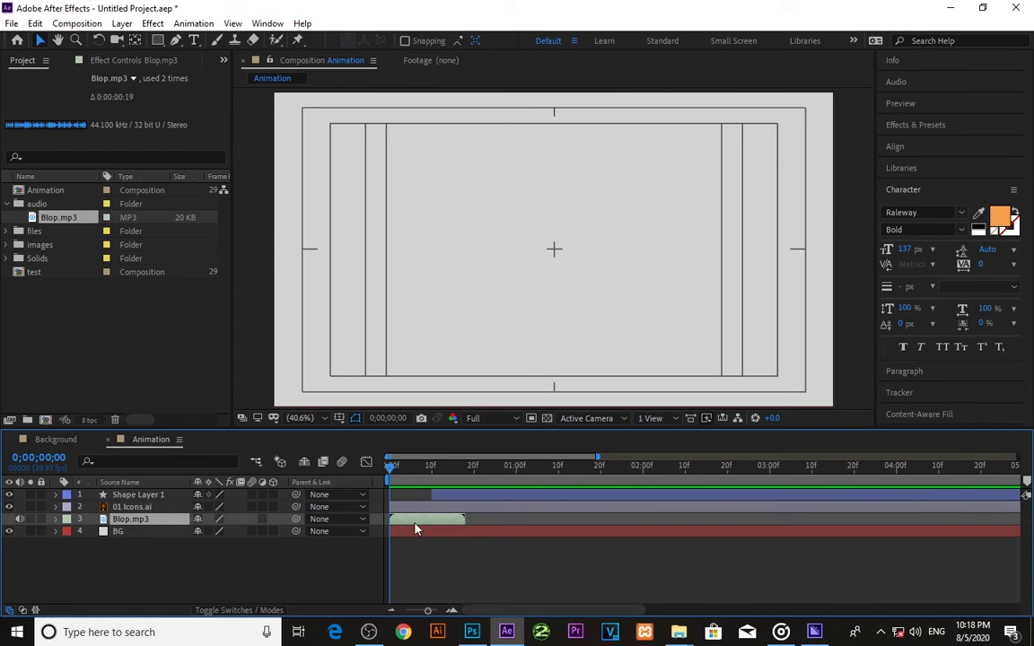
mouse_move(414, 529)
mouse_down()
mouse_move(477, 528)
mouse_move(457, 530)
mouse_up()
key(space)
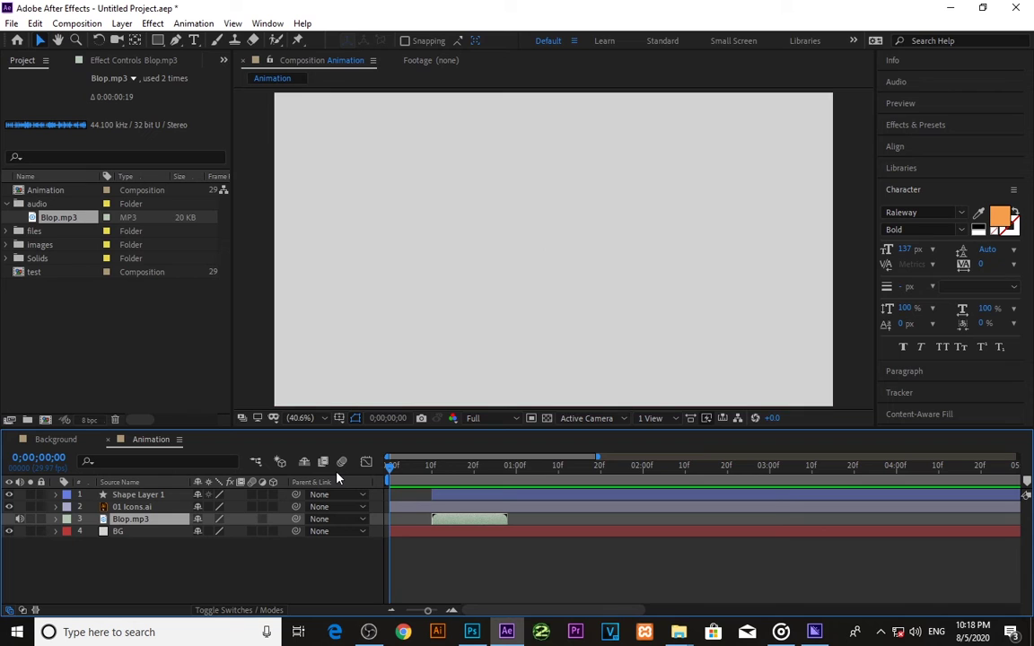
click(423, 465)
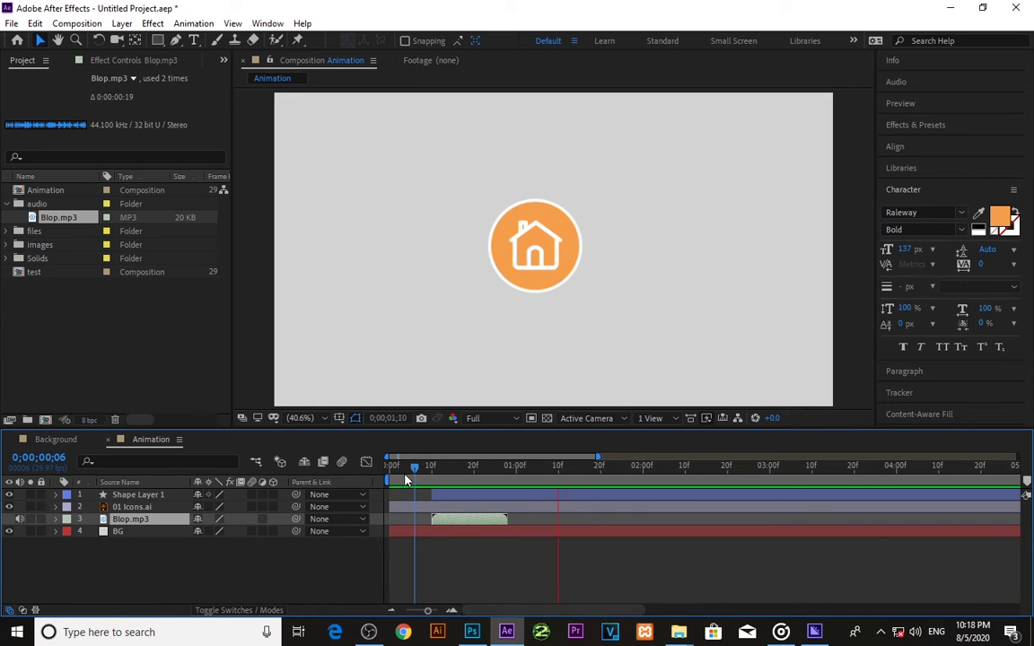
click(392, 465)
key(space)
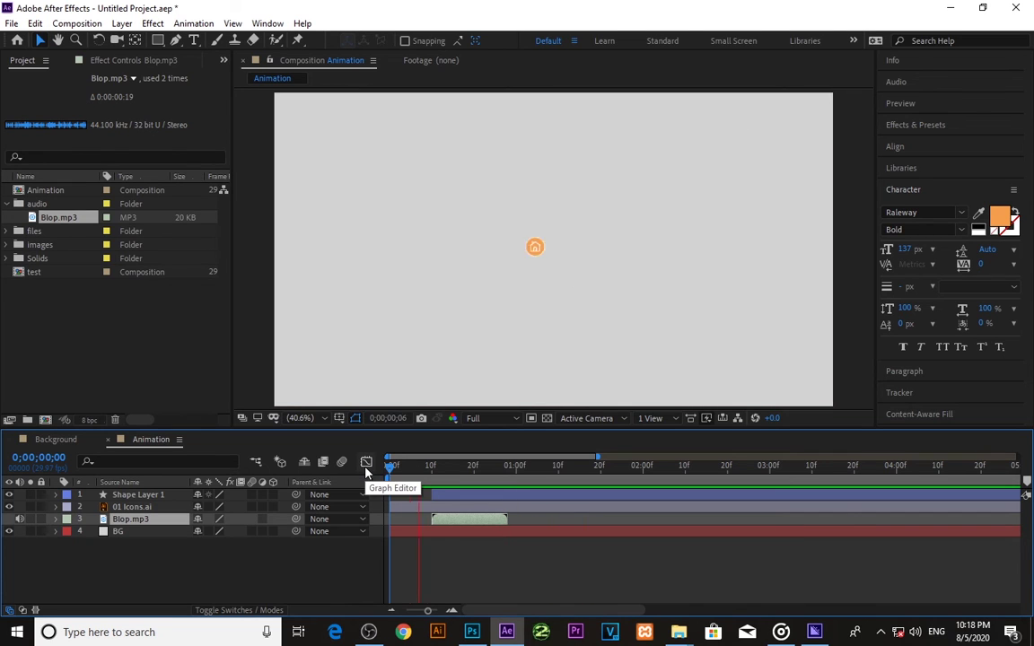
drag(392, 475, 418, 476)
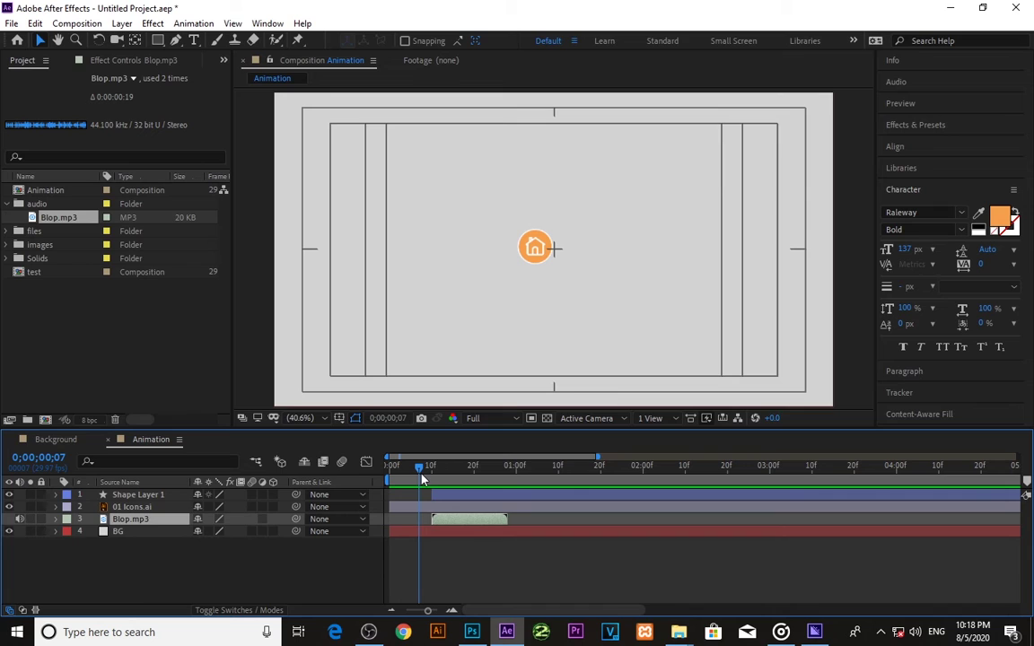
drag(415, 552, 414, 507)
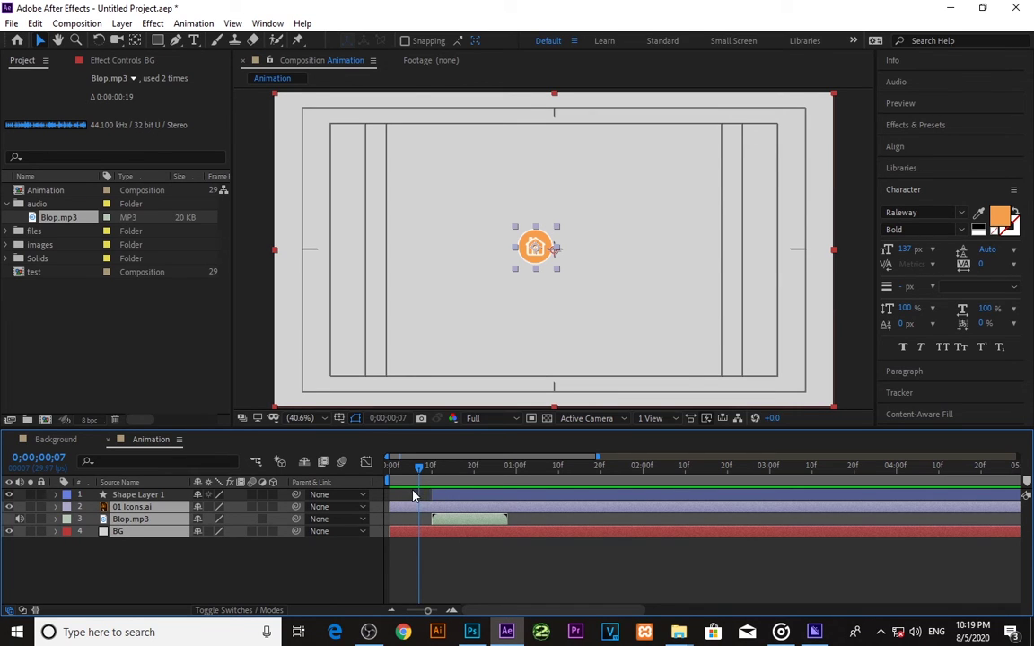
key(space)
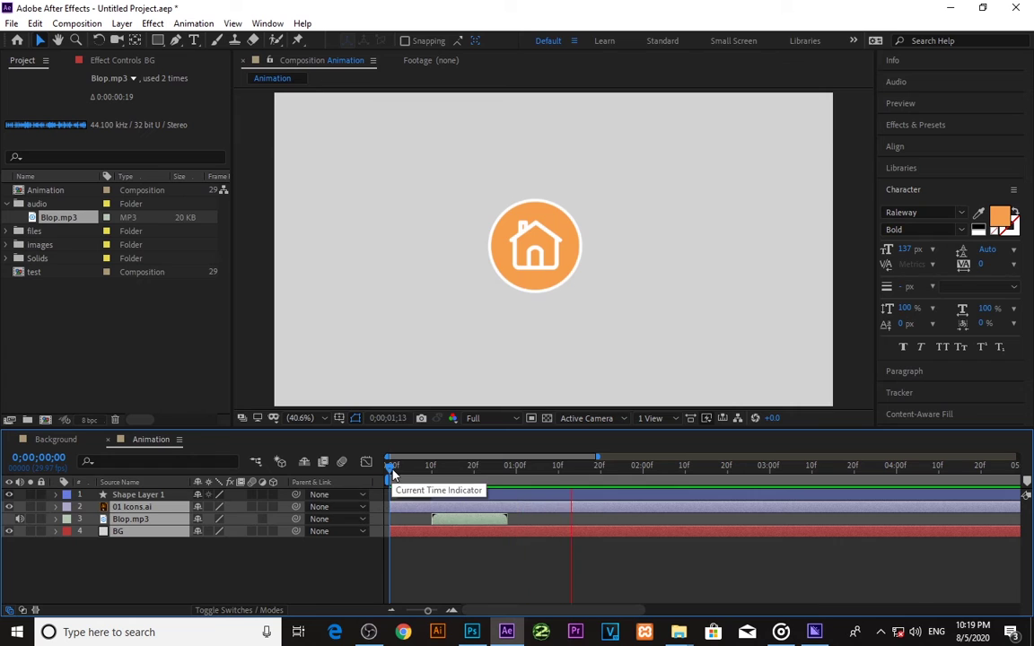
key(space)
key(space)
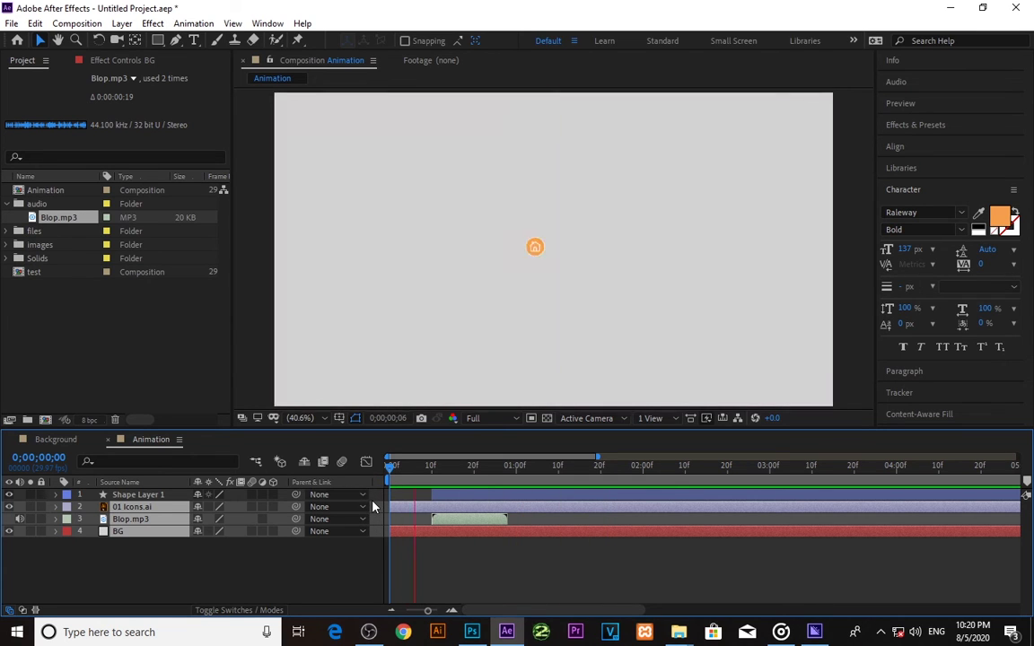
Split the icon and background layers at about 0;00;01;08 and delete their later halves.
key(space)
click(536, 474)
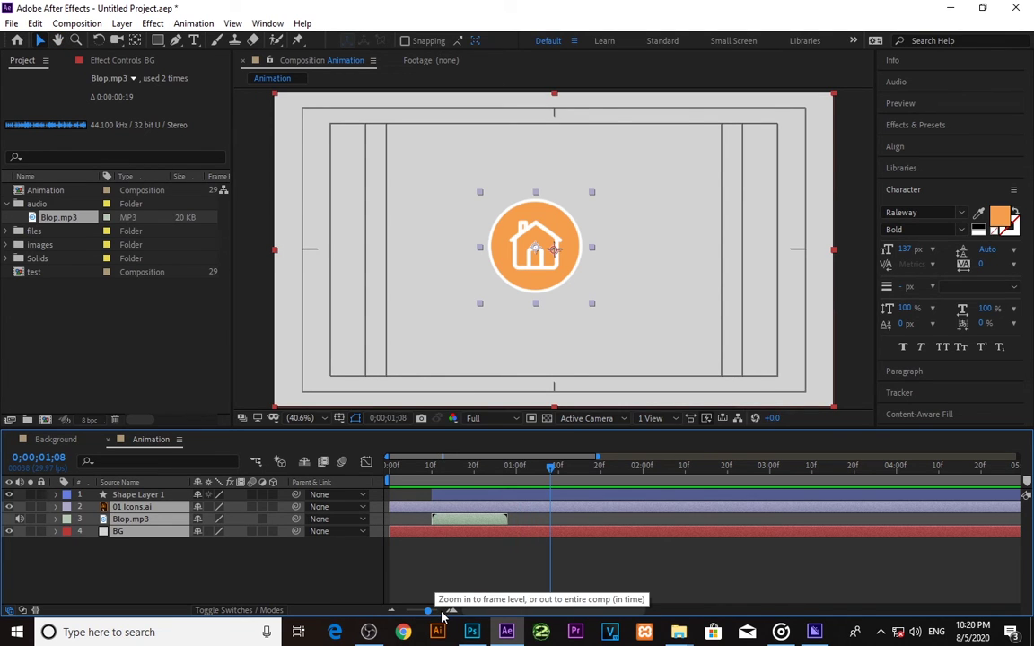
key(ctrl+shift+d)
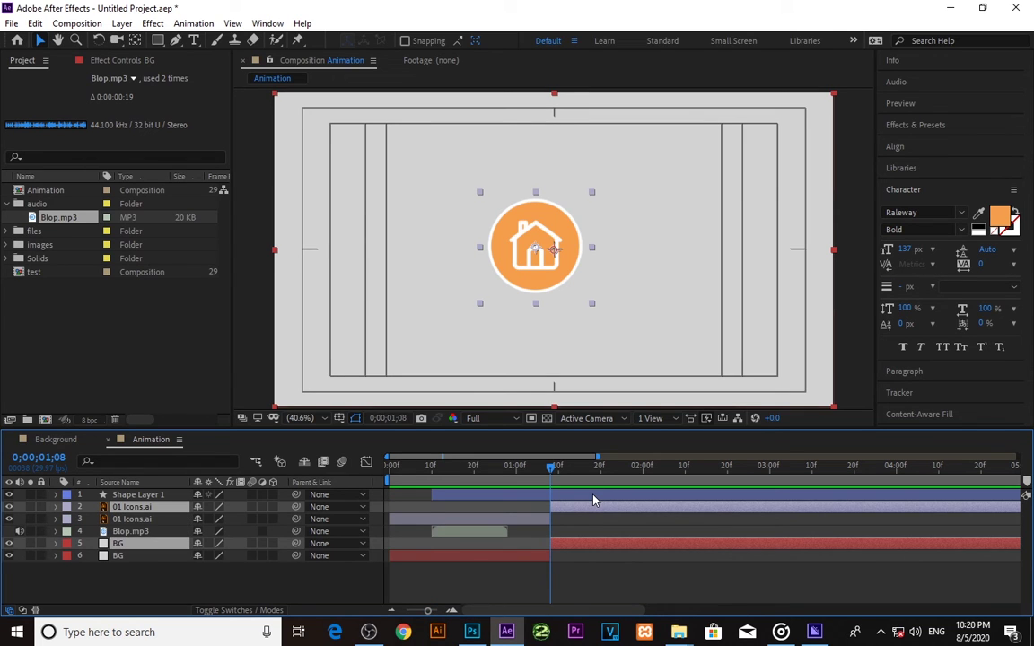
key(Delete)
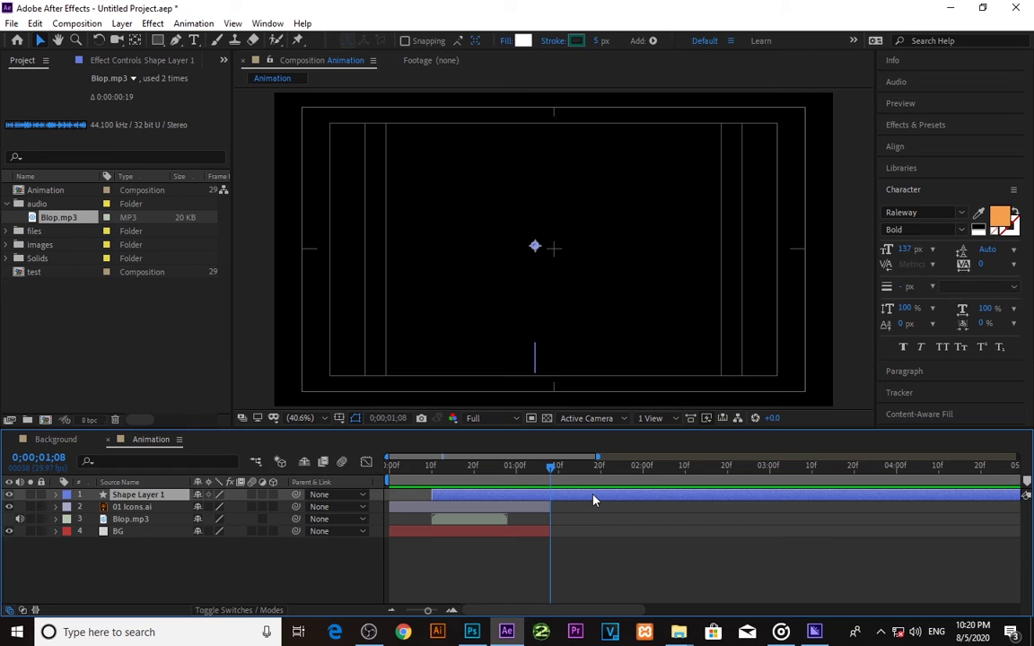
Split the burst shape layer at the same time, delete its later half, and preview the trimmed animation.
key(ctrl+shift+d)
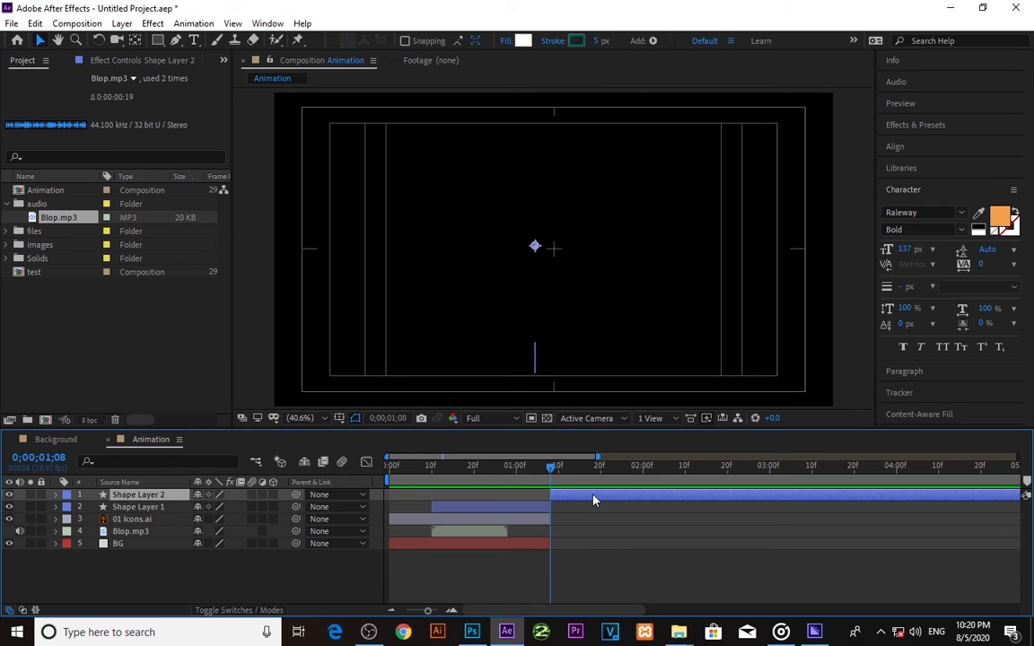
key(Delete)
drag(549, 467, 377, 489)
key(space)
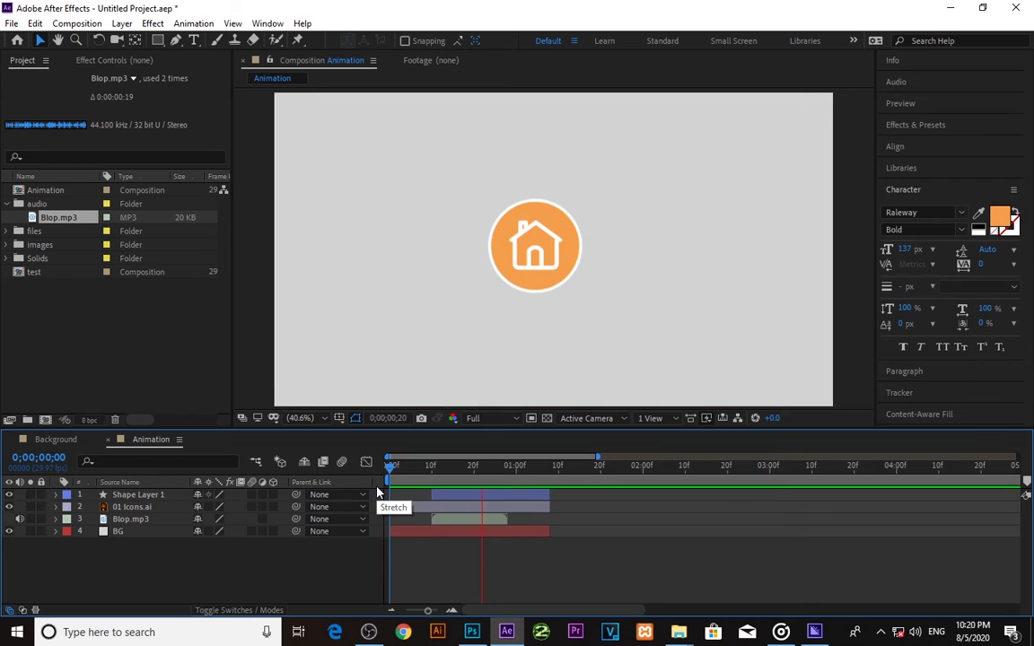
key(space)
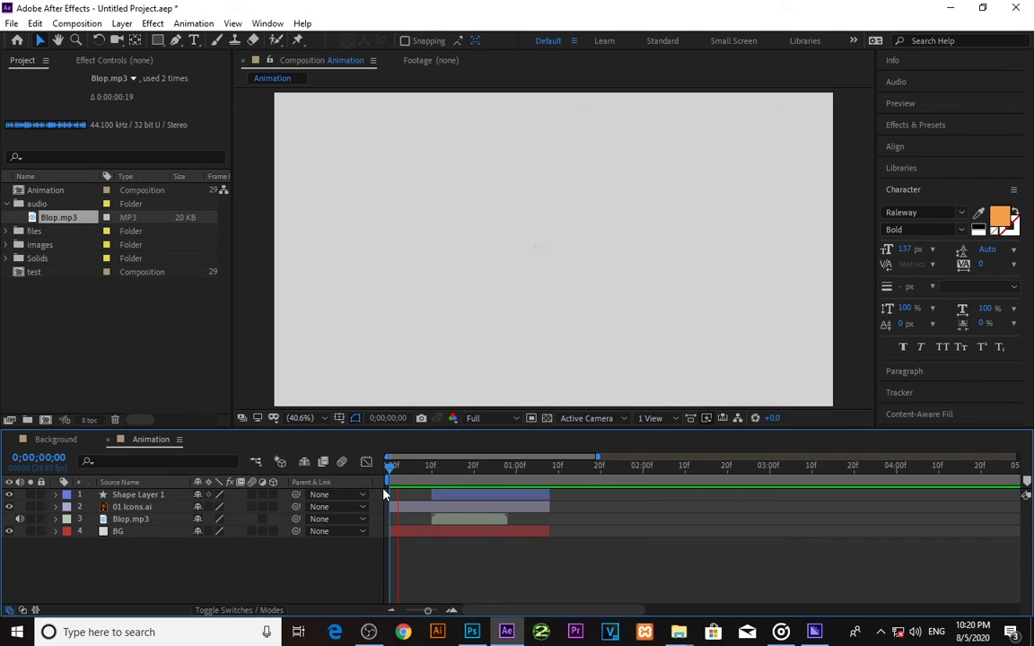
key(space)
key(space)
key(apostrophe)
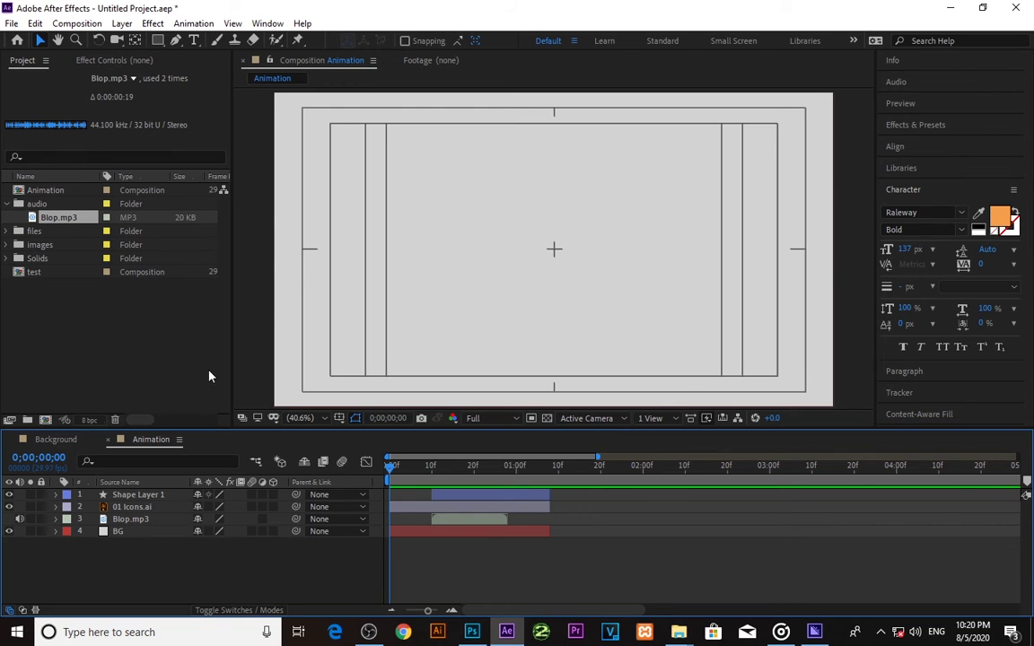
Create a text layer reading 'ANIMATE YOUR TEXT' in the Animation composition viewer.
click(193, 40)
click(403, 320)
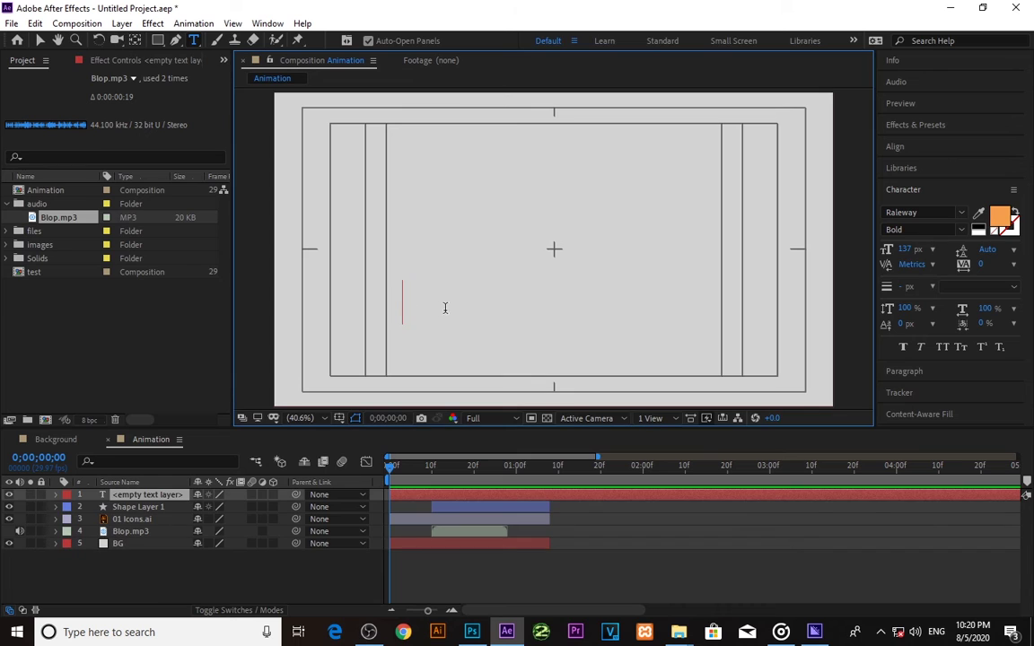
text(ANI)
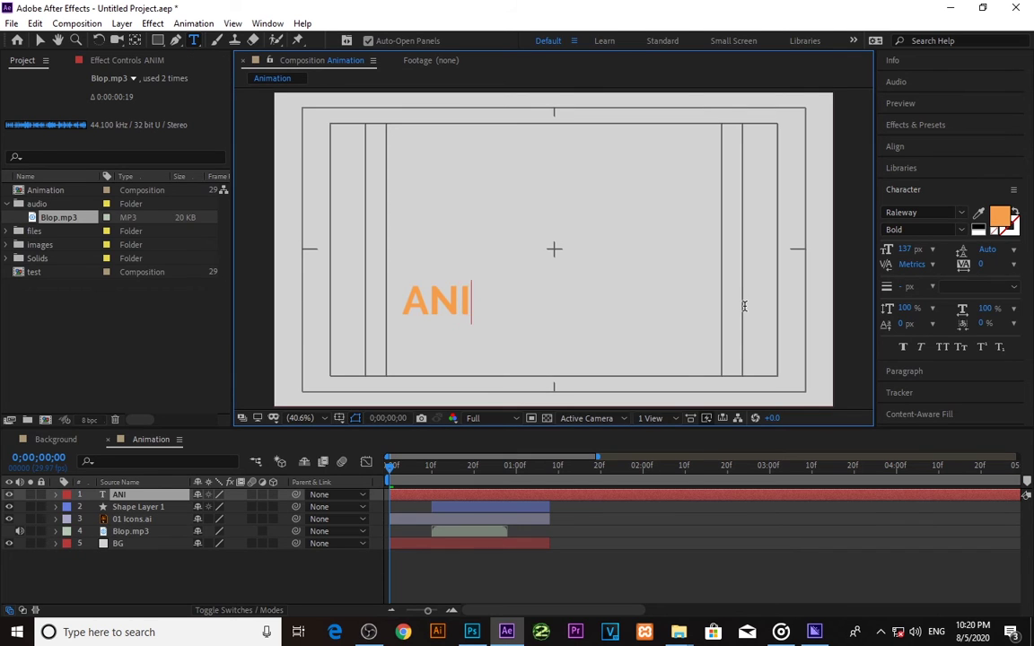
text(MATE )
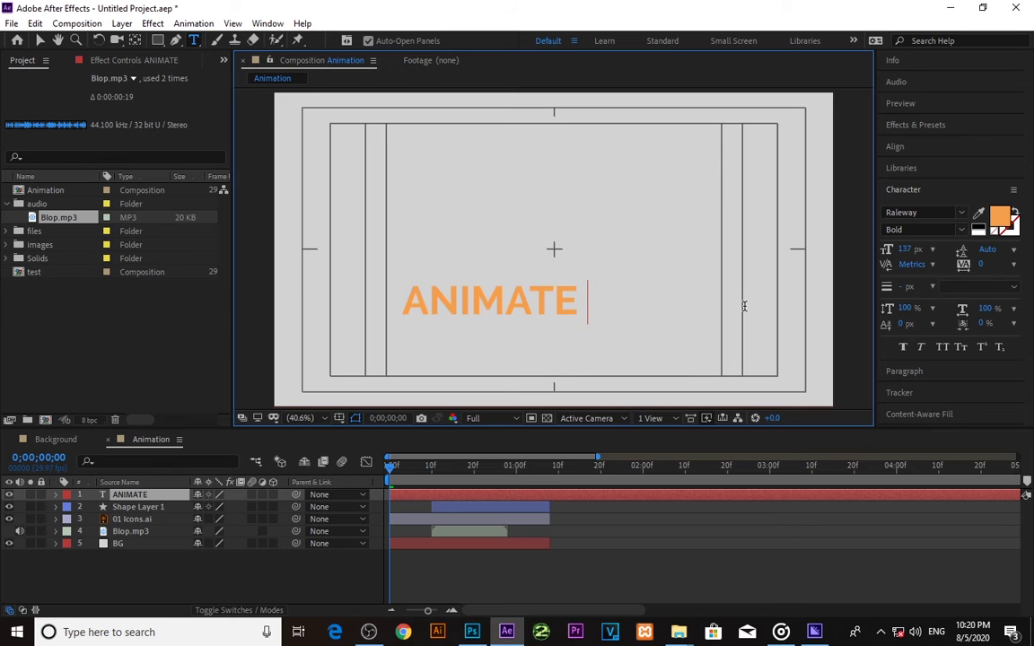
text(YOUR )
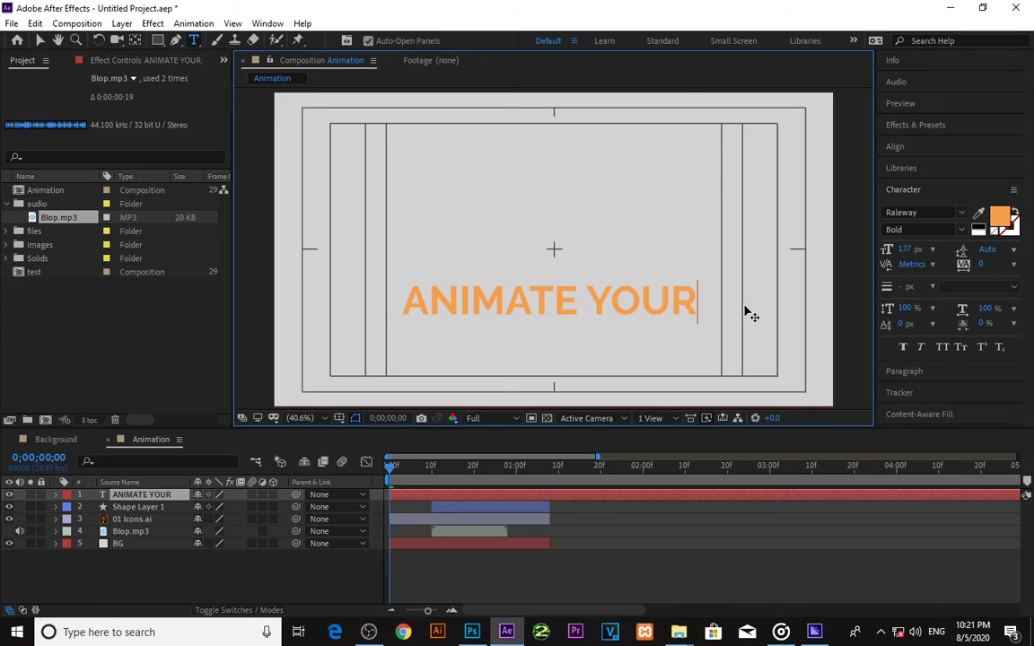
text(TEXT)
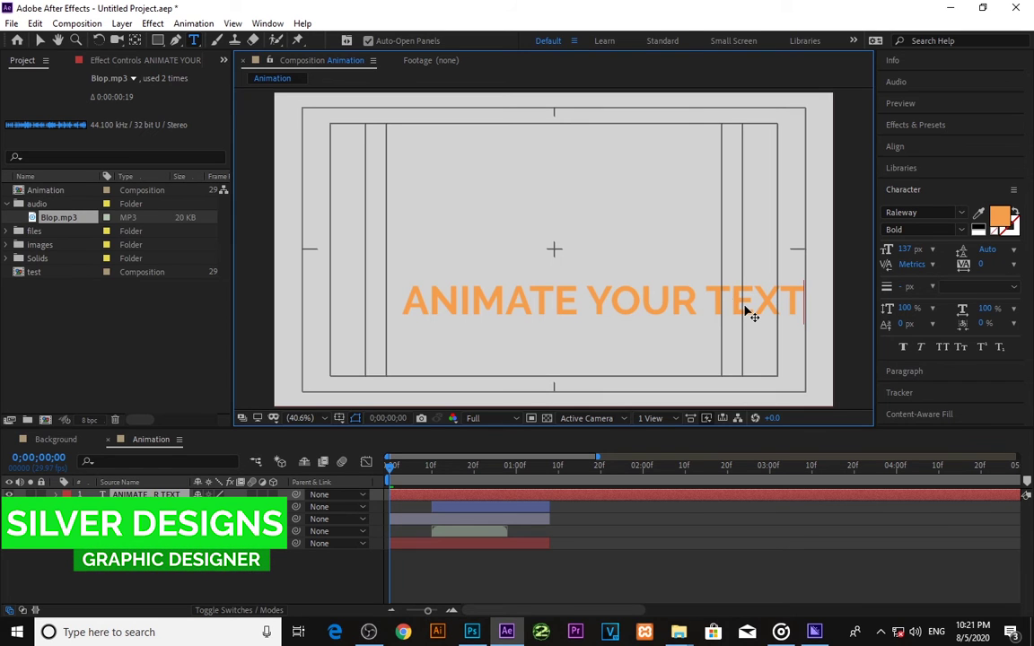
click(40, 41)
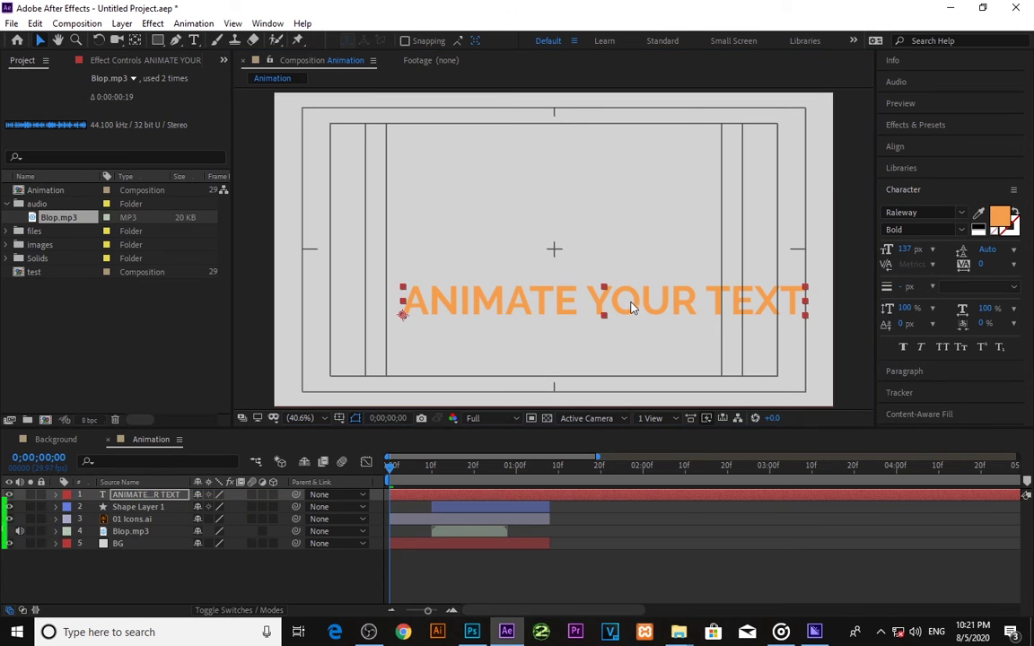
Shrink the title, centre it under the house icon, and preview the animation.
drag(471, 297, 411, 306)
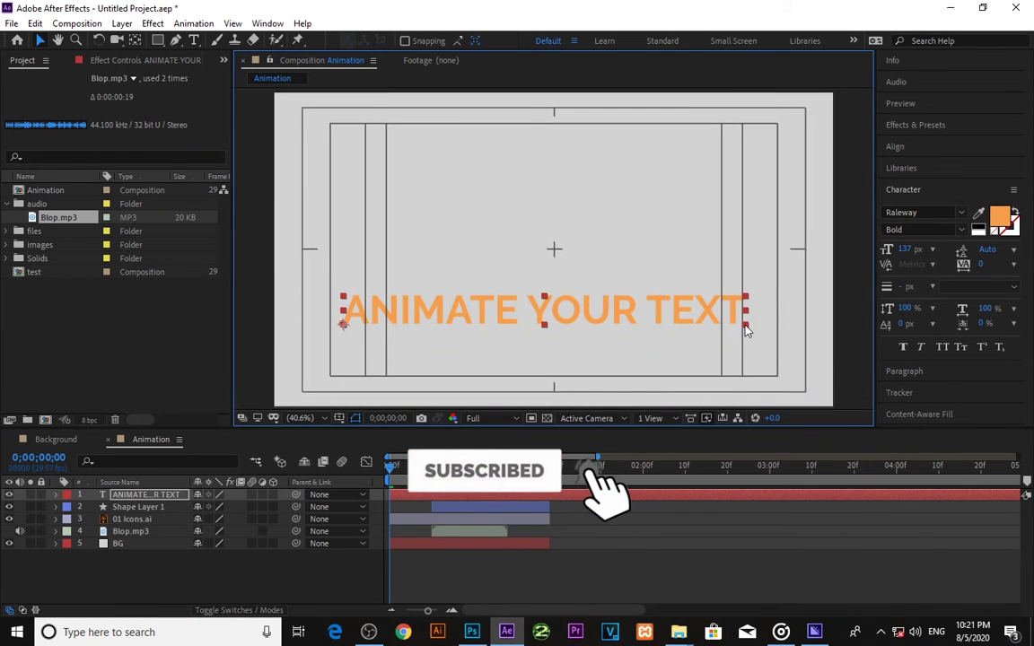
drag(743, 324, 608, 313)
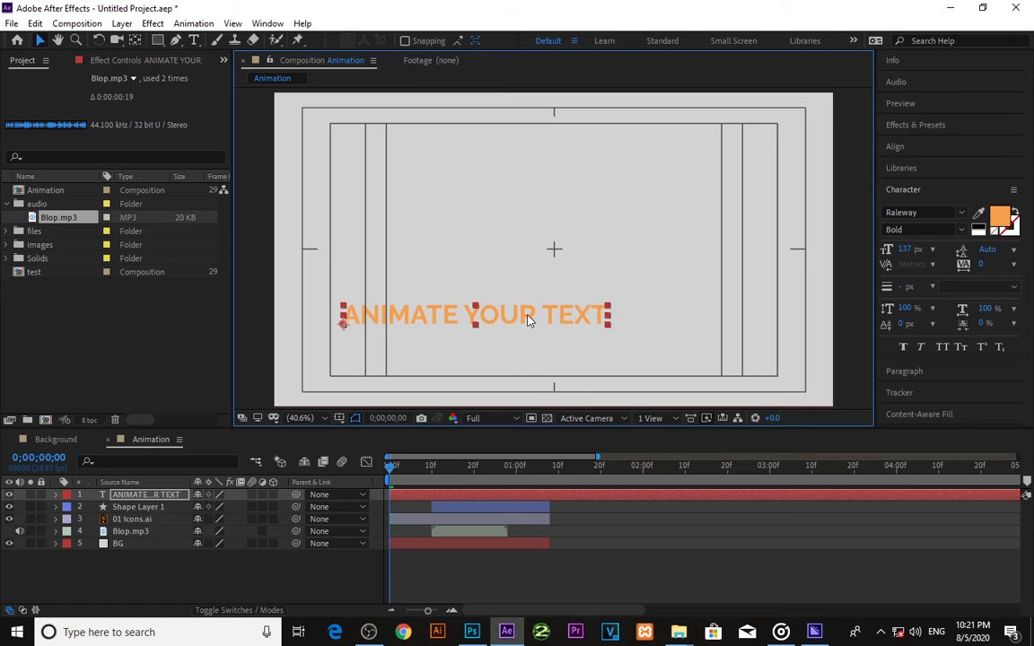
drag(529, 320, 596, 339)
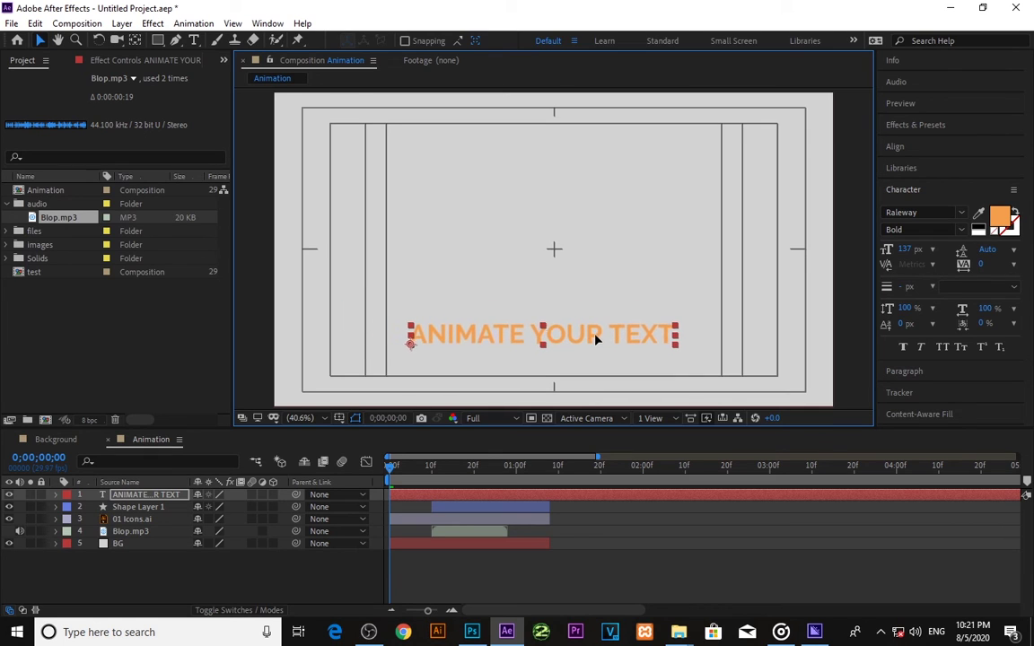
drag(596, 340, 610, 336)
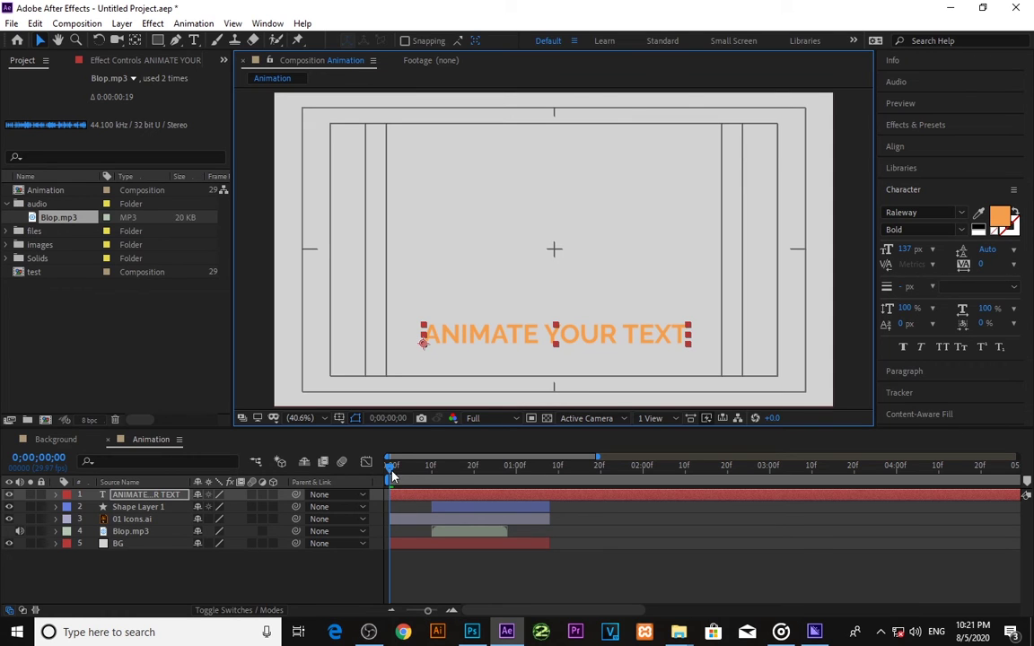
key(space)
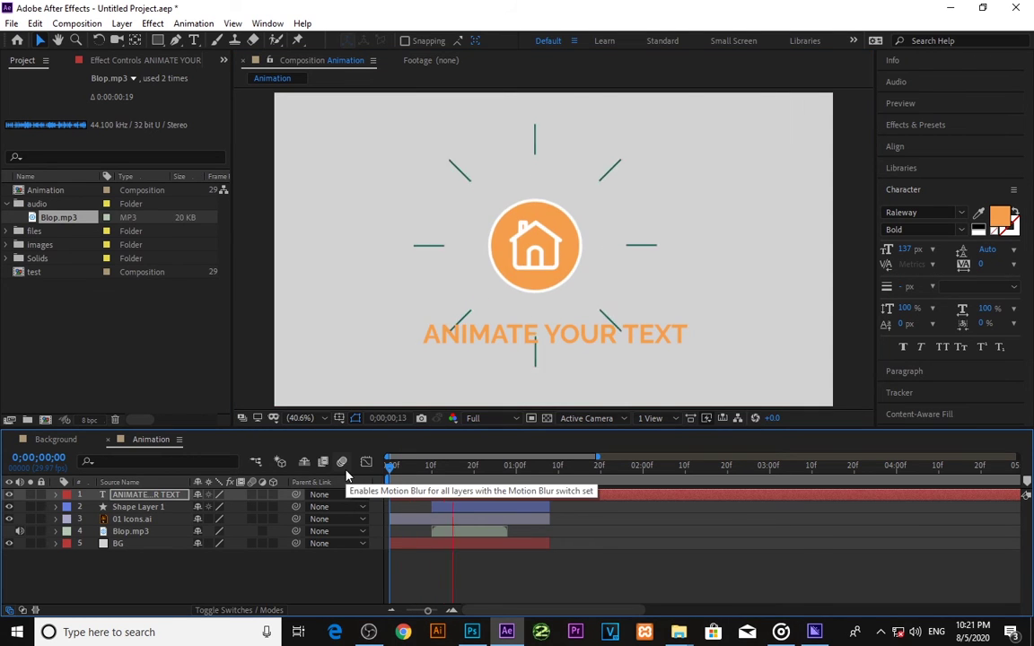
key(space)
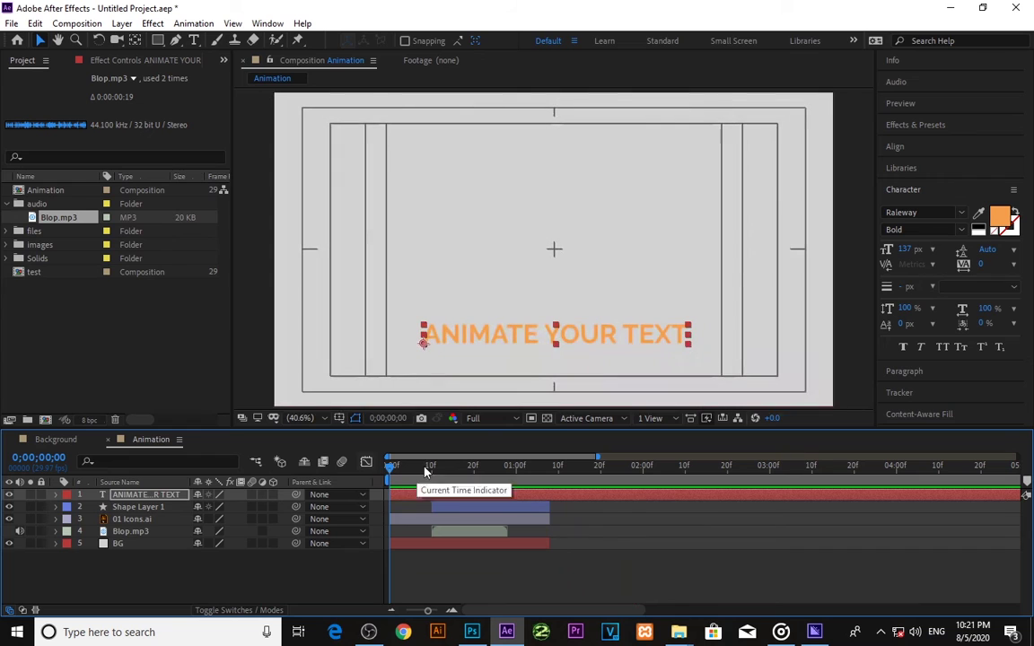
Lower the title nearer the frame's bottom and check the last frame before returning to the start.
drag(518, 339, 513, 359)
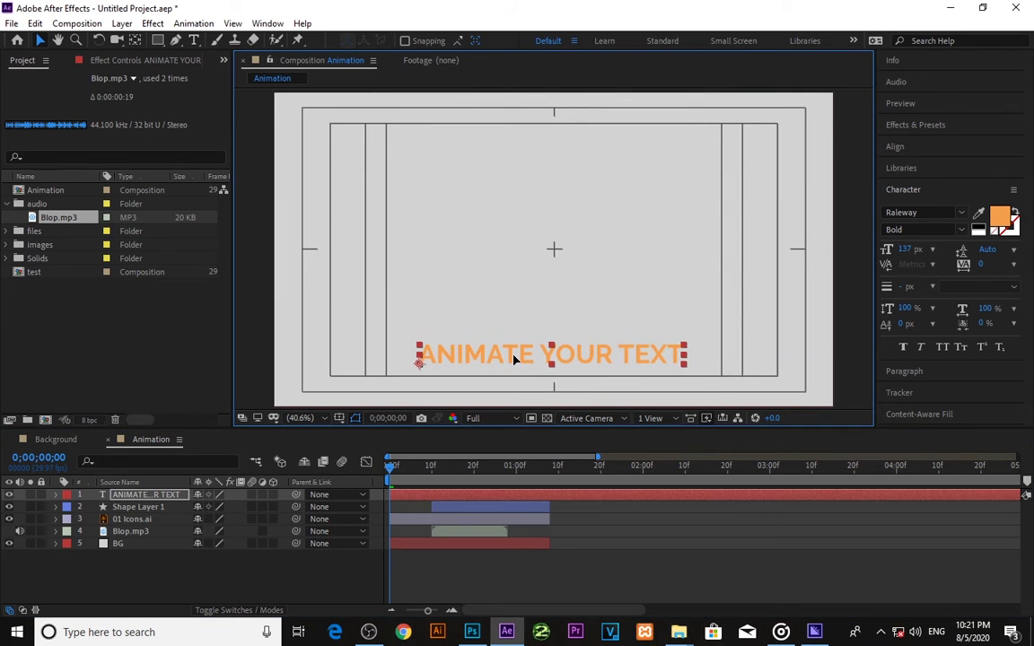
click(425, 494)
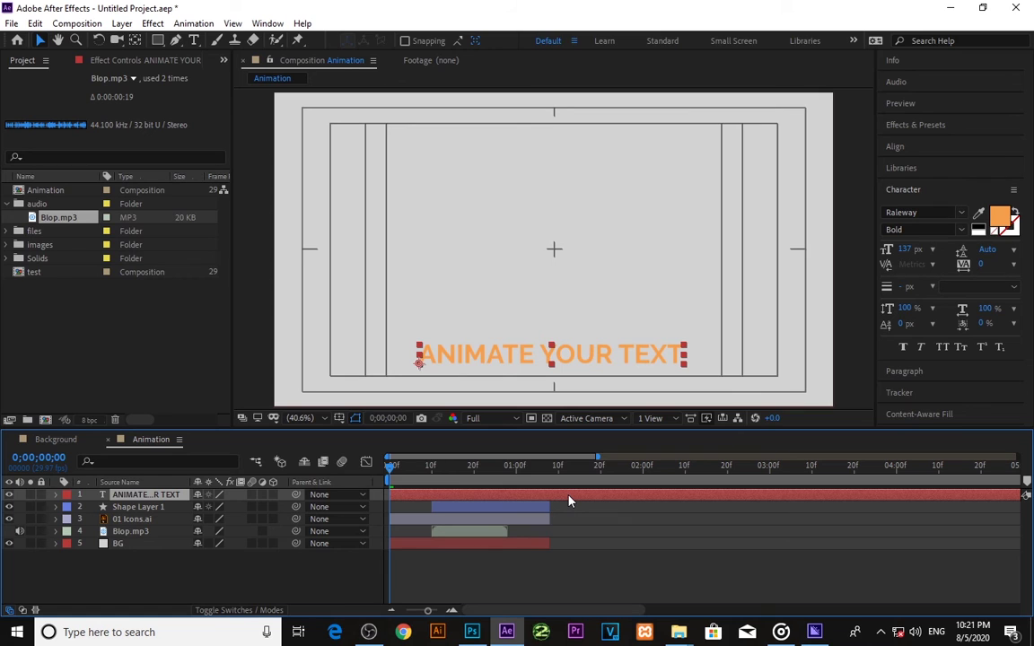
drag(543, 470, 550, 474)
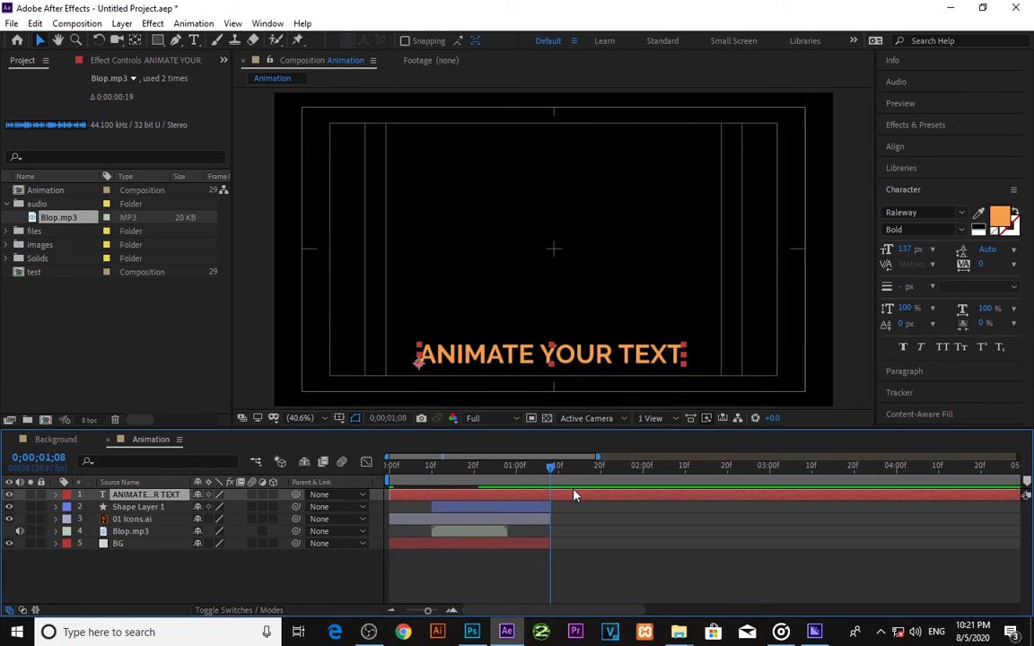
mouse_move(553, 477)
mouse_down()
mouse_move(392, 467)
mouse_move(494, 487)
mouse_move(475, 485)
mouse_up()
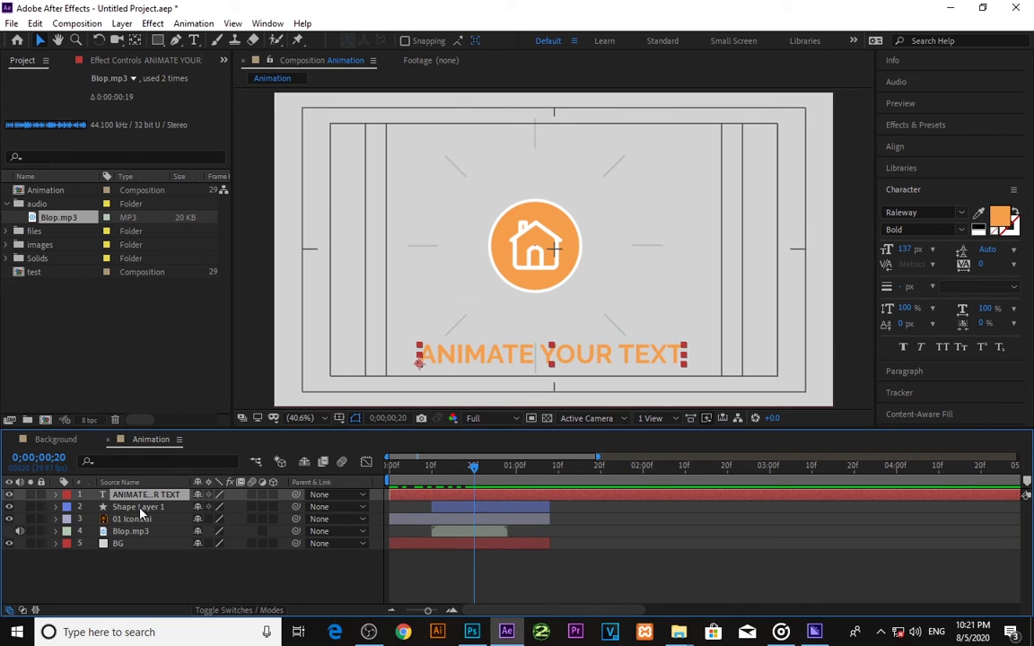
Keyframe the title's Position to slide up from below the frame (495.6,1380.8 to 495.6,929.6).
key(p)
click(92, 507)
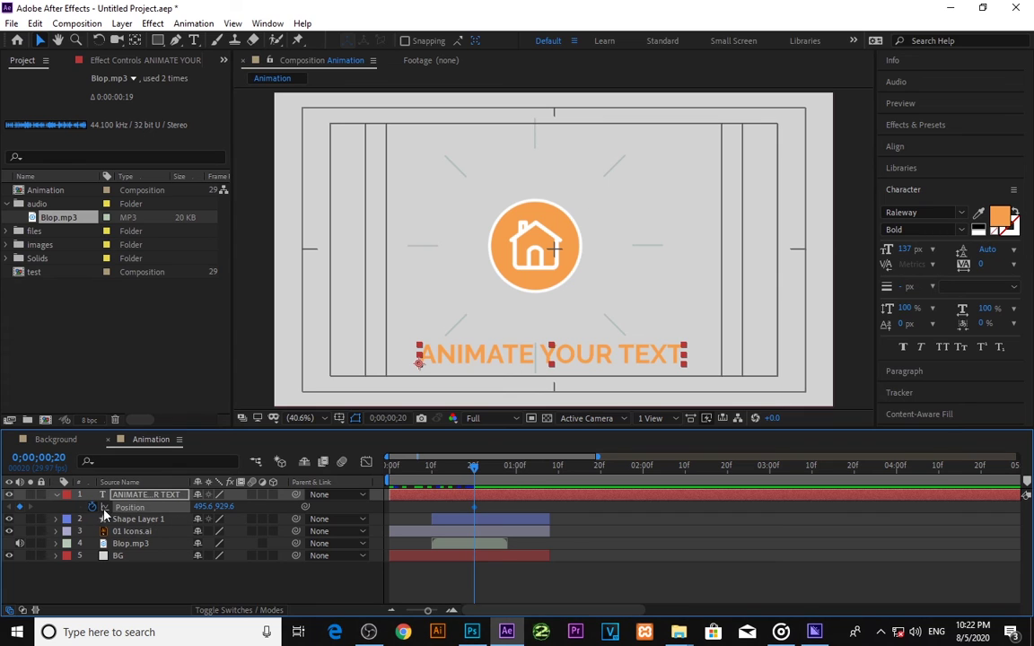
key(Home)
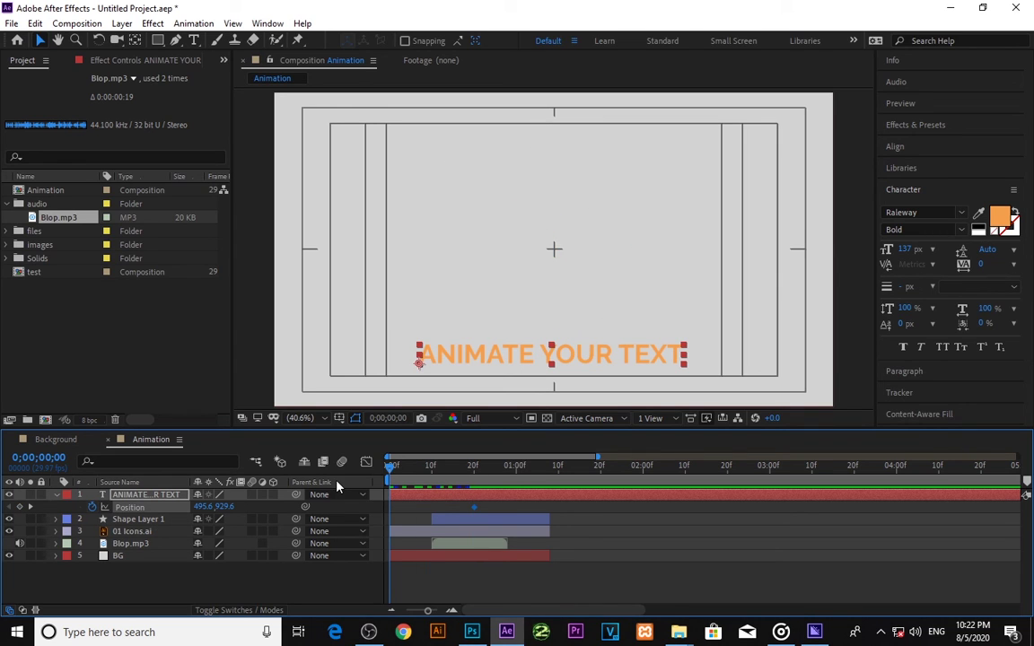
drag(517, 358, 513, 436)
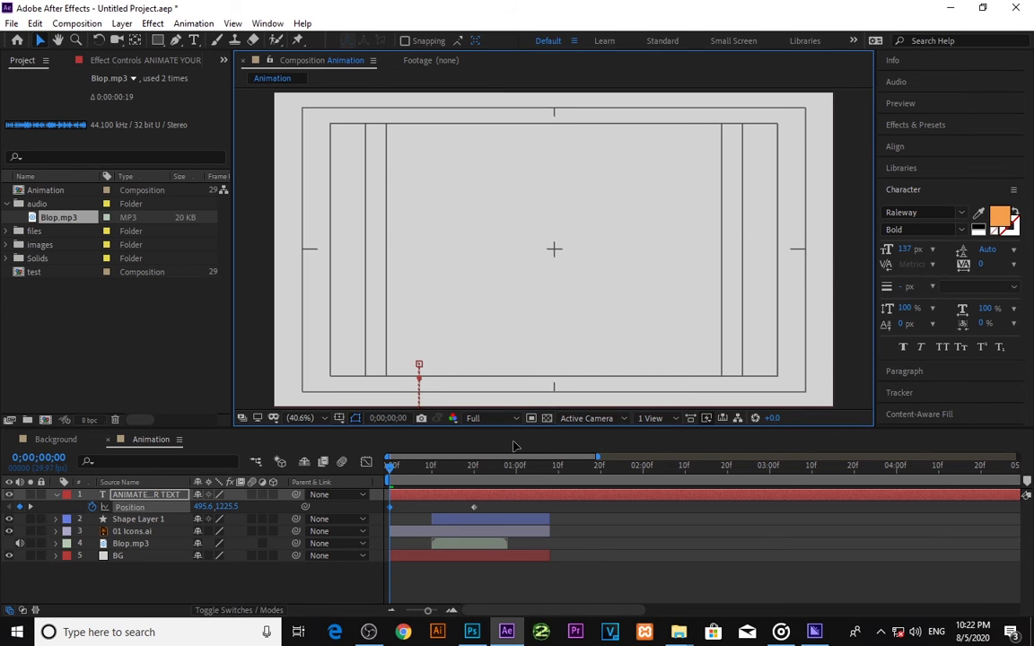
drag(514, 446, 518, 491)
key(space)
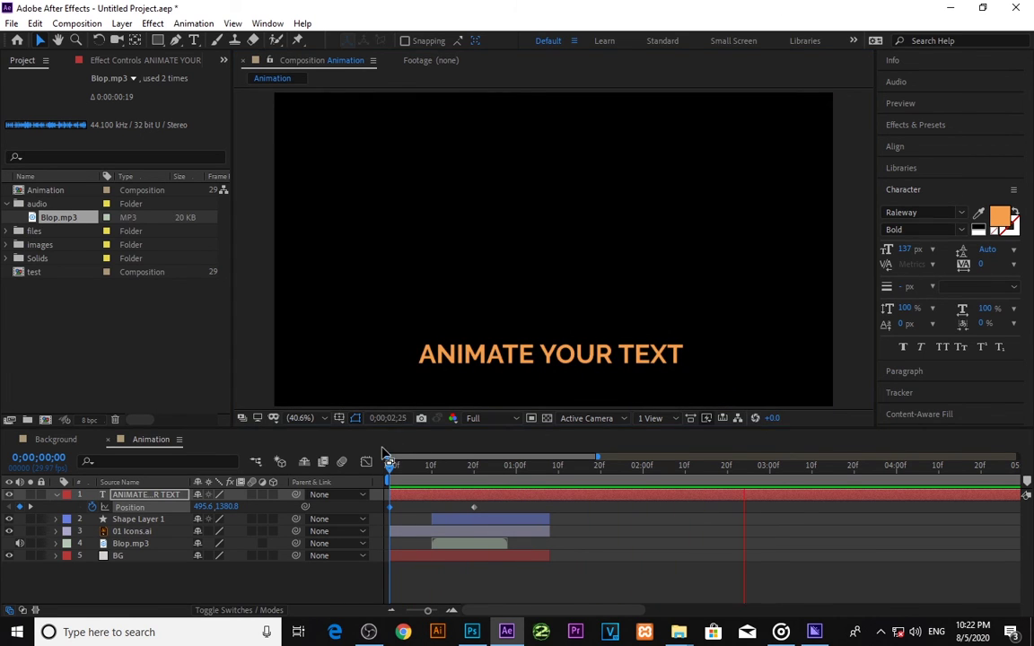
click(388, 472)
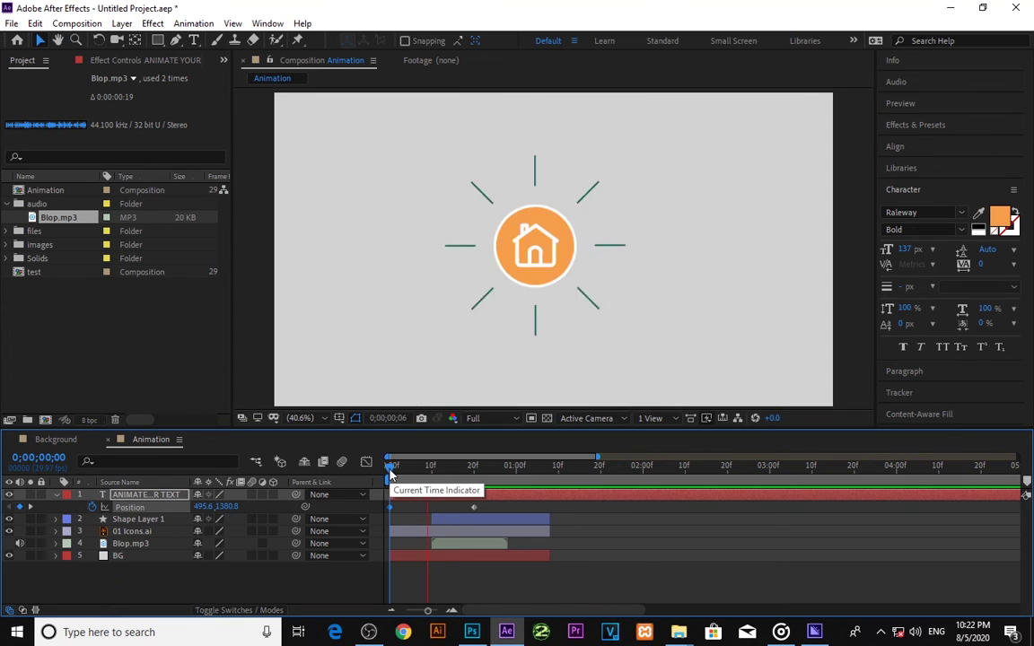
Move the end Position keyframe from 0;00;00;26 to 0;00;00;20 and preview the quicker slide.
key(space)
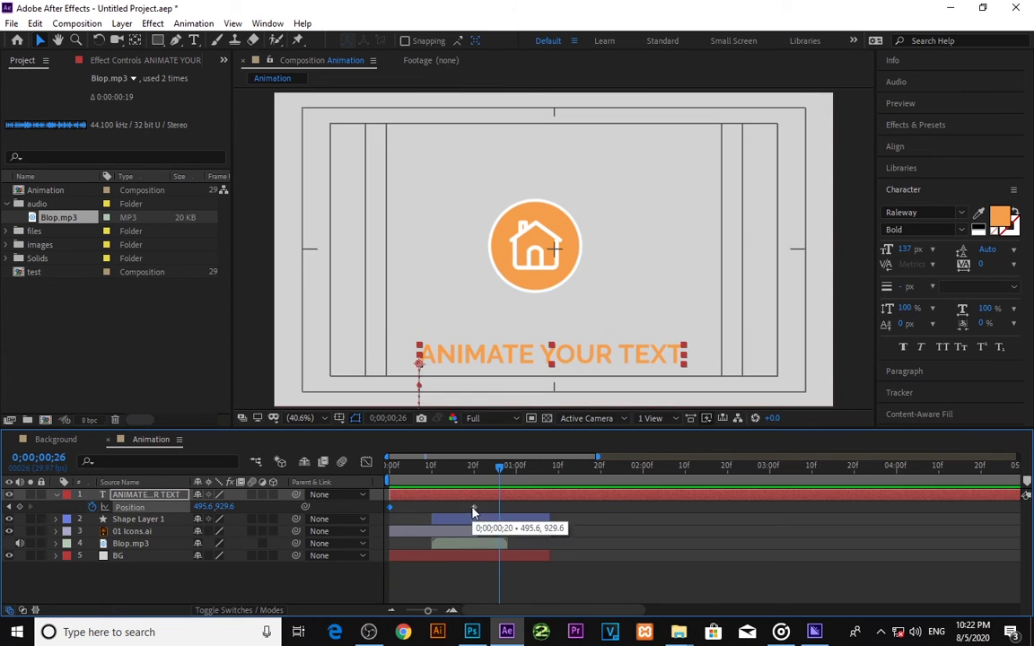
drag(473, 508, 447, 508)
click(388, 465)
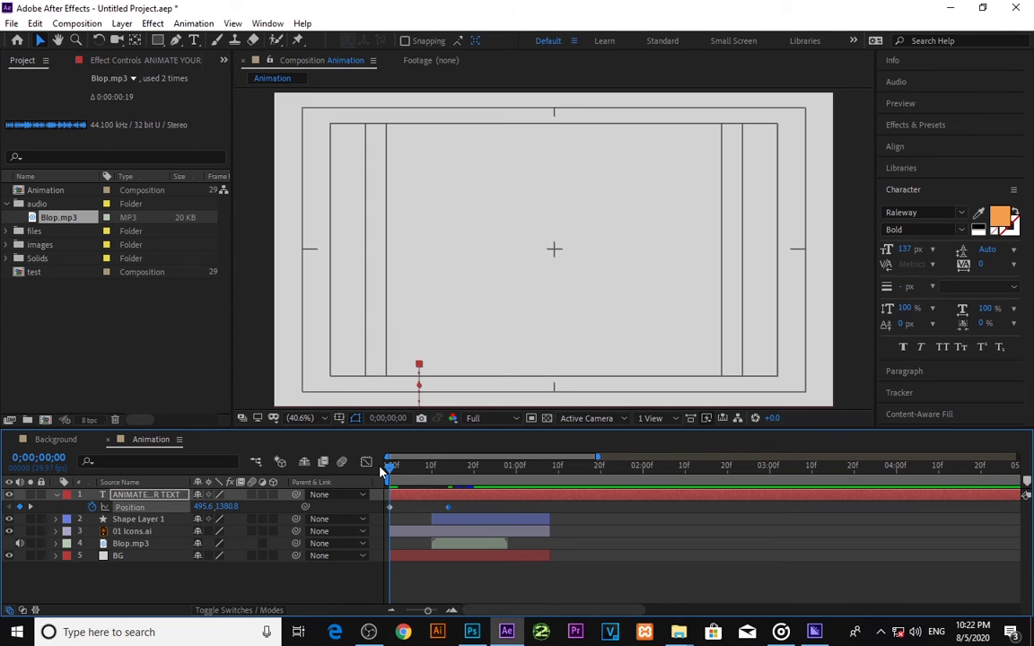
key(space)
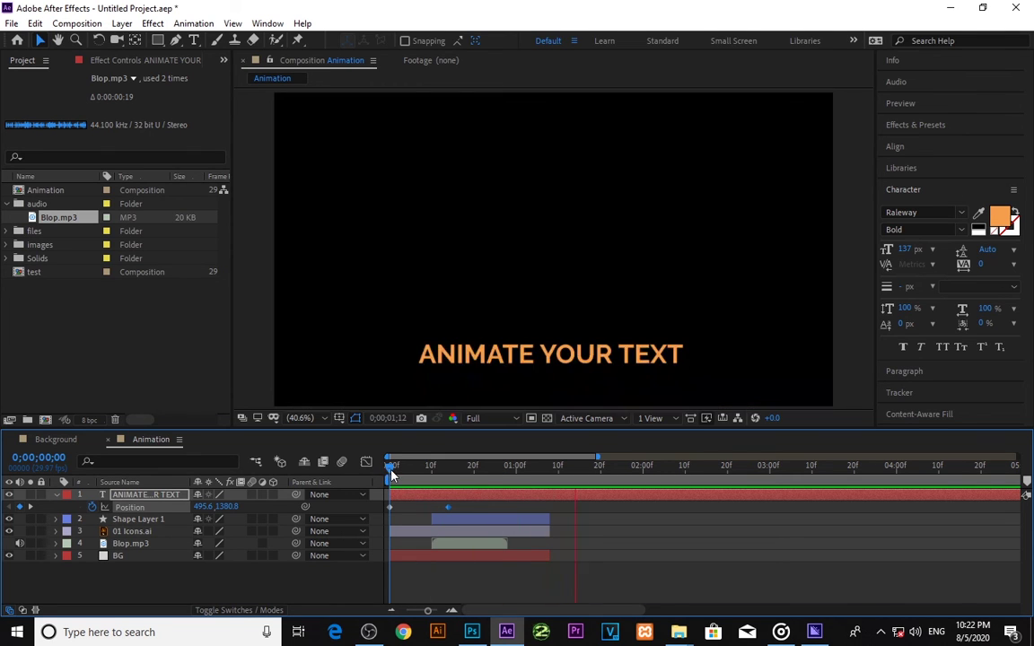
click(391, 477)
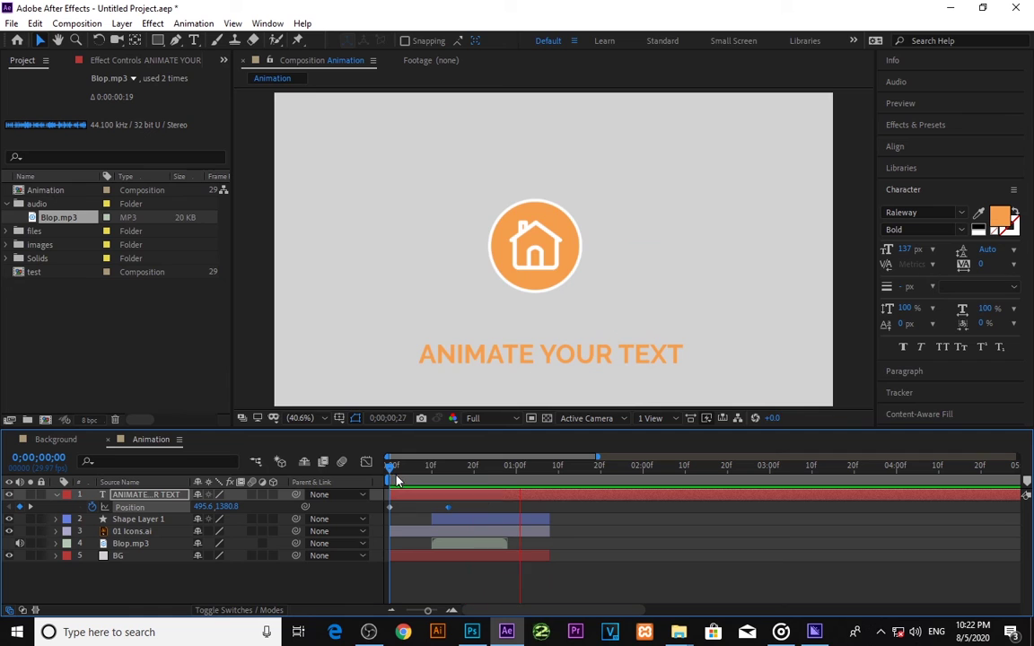
click(386, 473)
key(space)
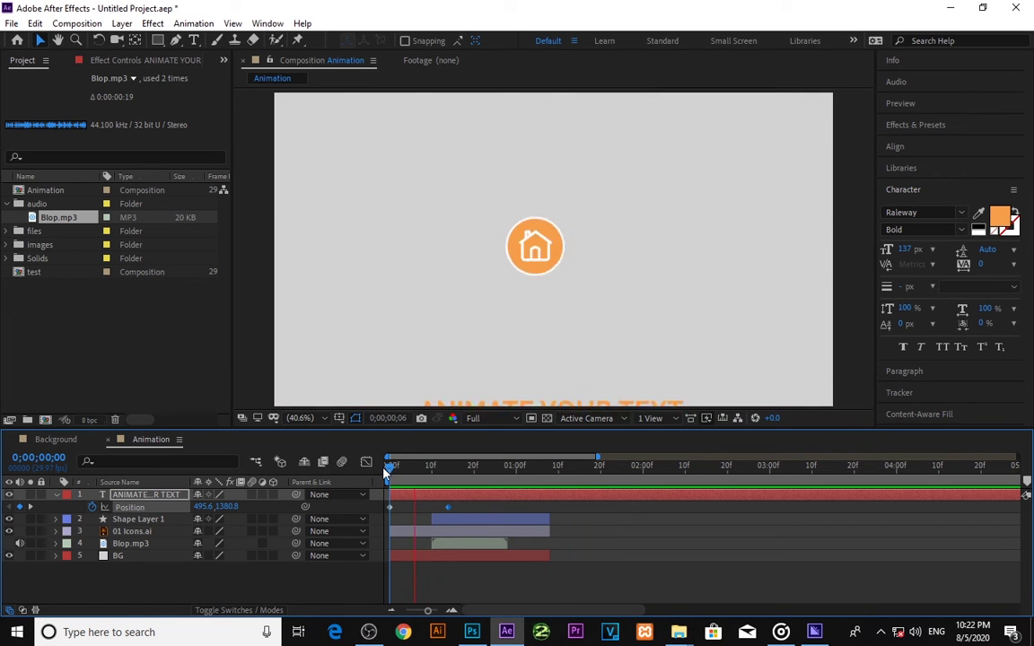
click(390, 468)
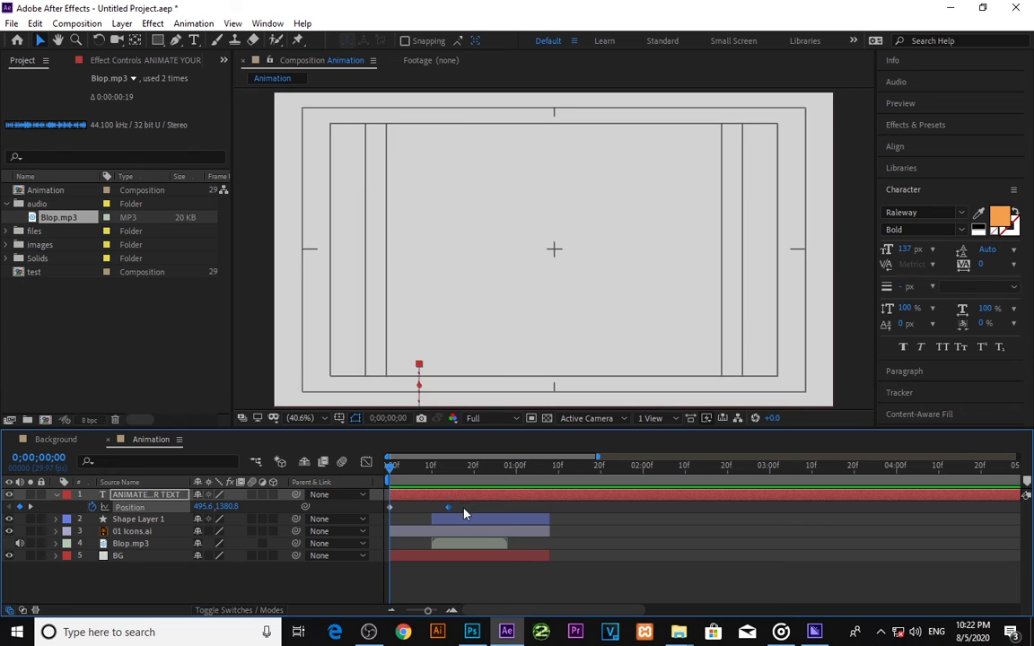
Apply Easy Ease to the title's two Position keyframes and enable motion blur on the text layer.
drag(390, 497, 446, 511)
right_click(448, 508)
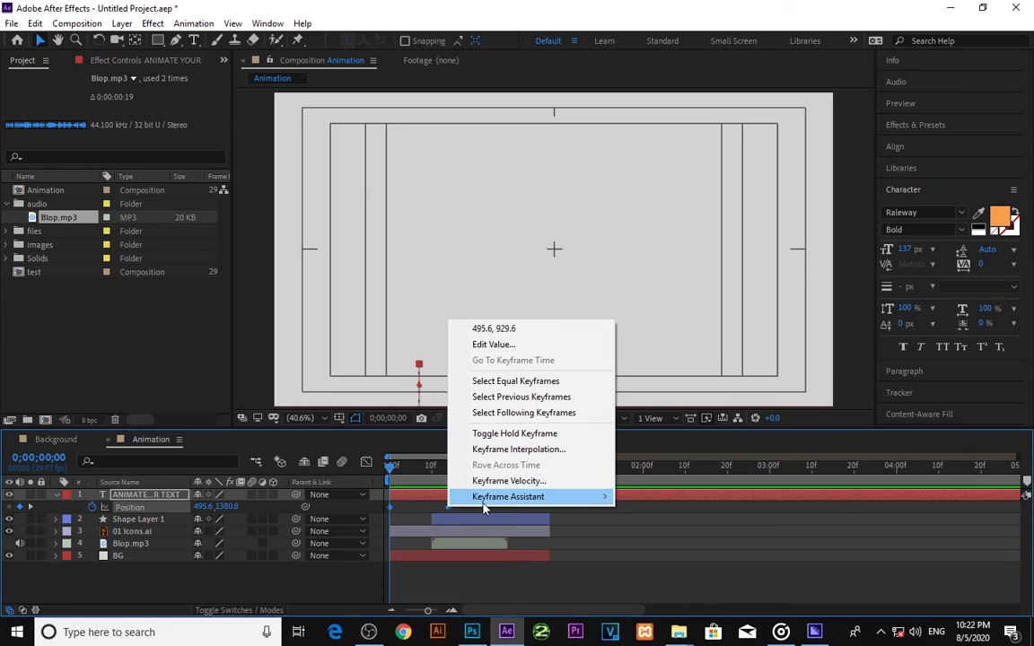
mouse_move(538, 497)
click(667, 403)
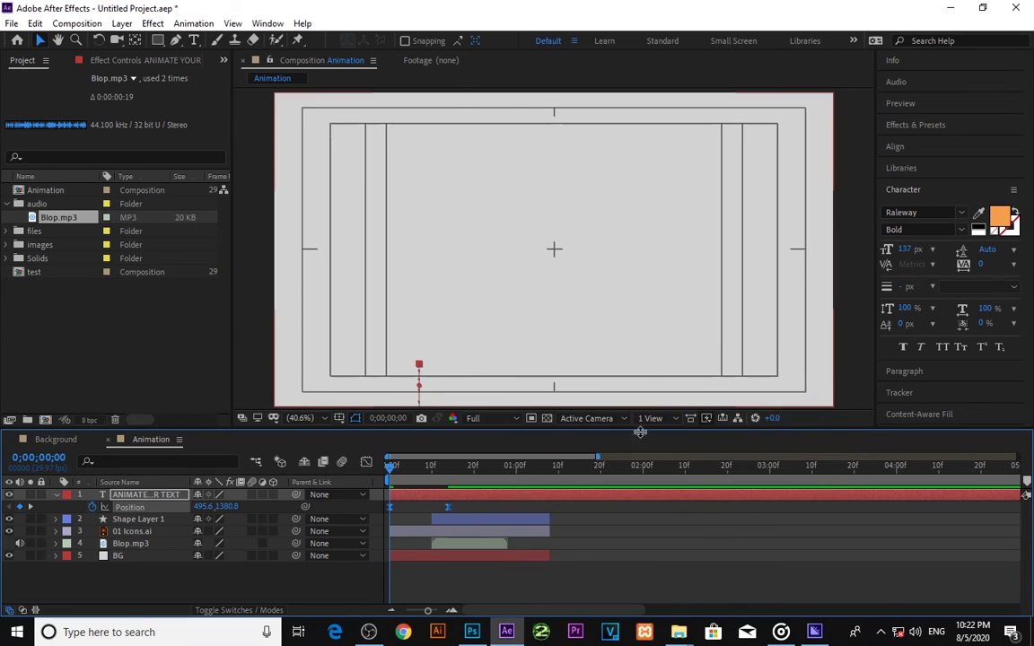
click(253, 495)
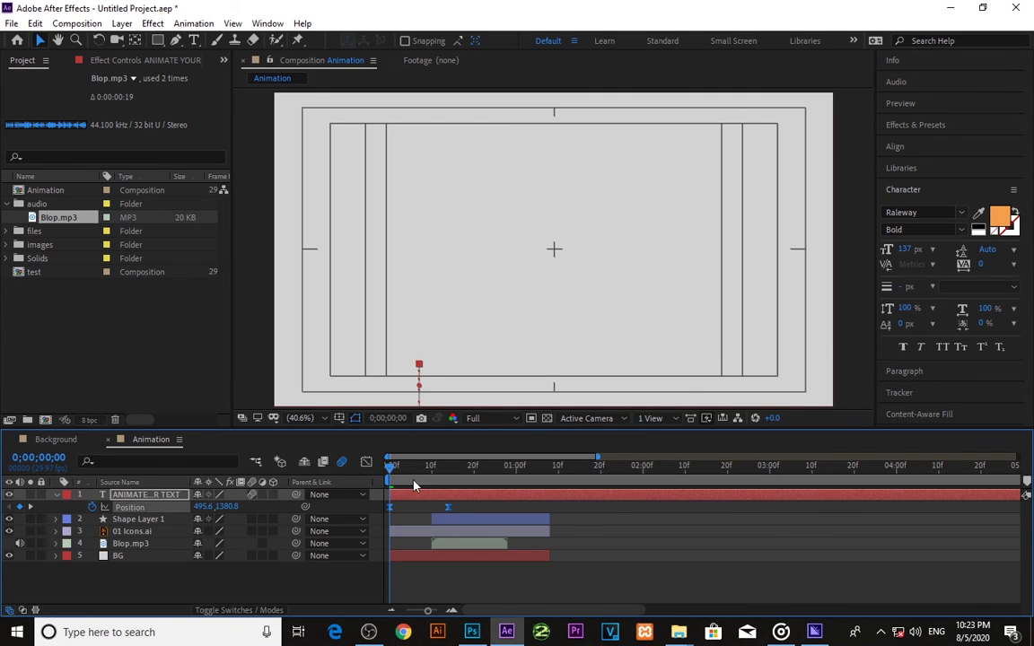
key(space)
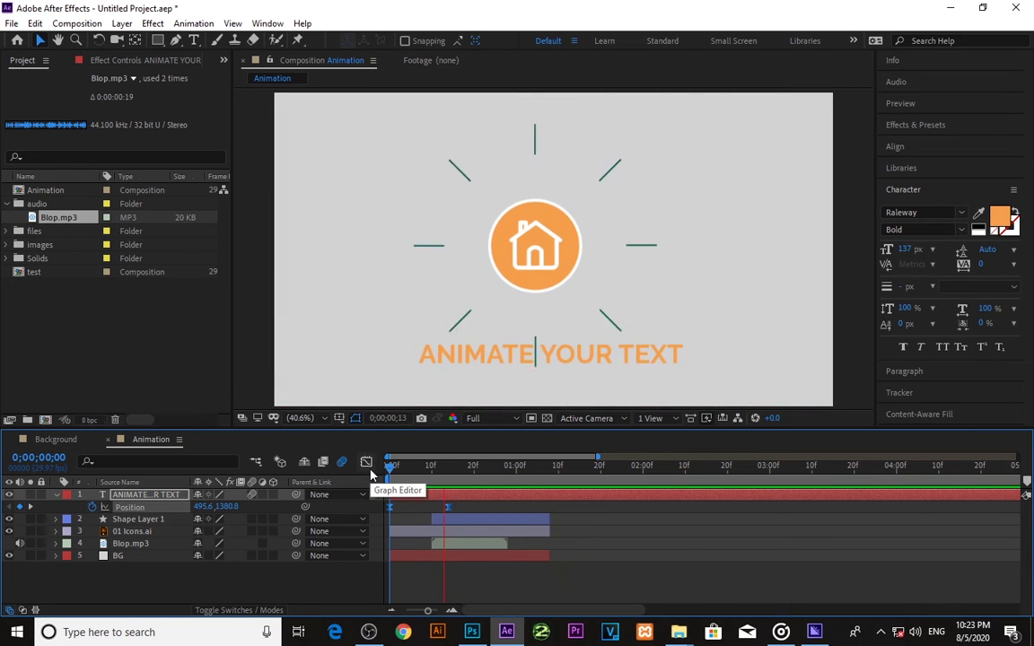
In the Graph Editor, lengthen the ease into the final keyframe, then preview the motion.
click(366, 462)
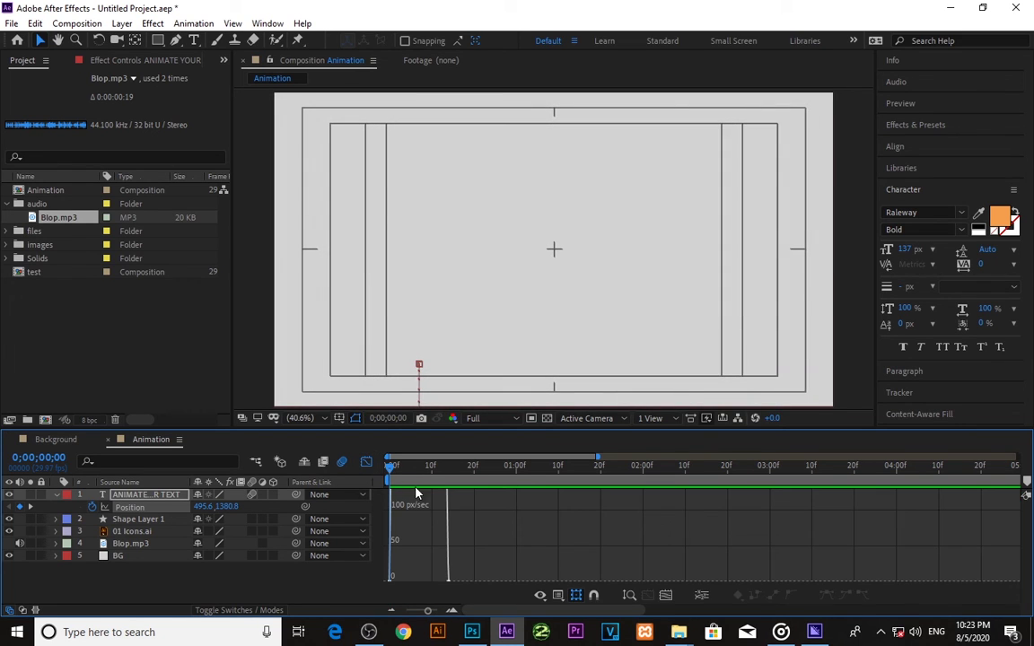
scroll(479, 544, down, 2)
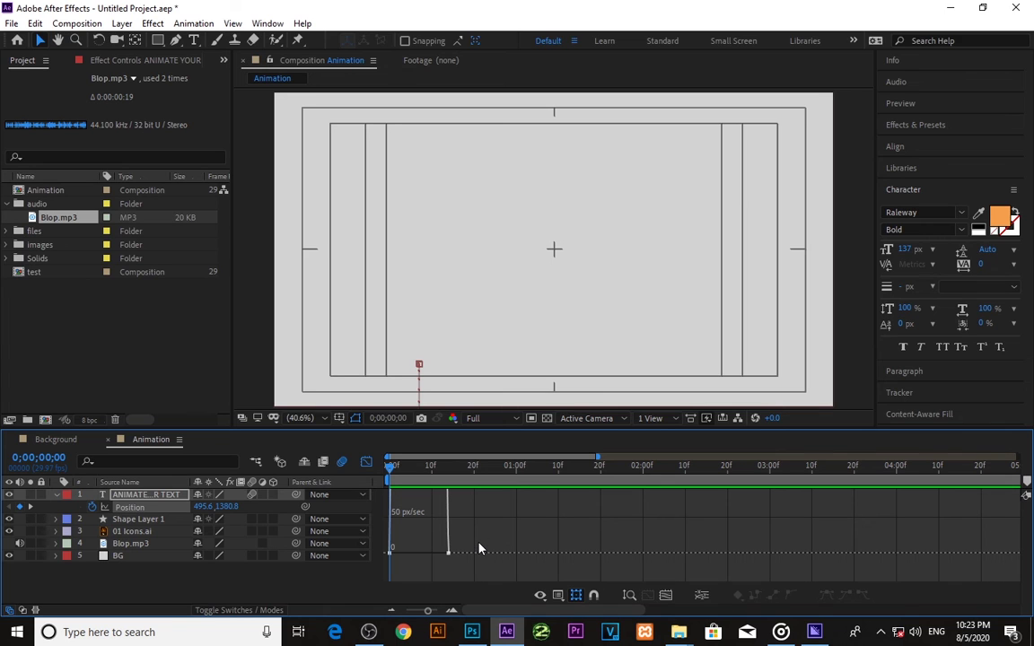
drag(427, 611, 432, 615)
click(470, 554)
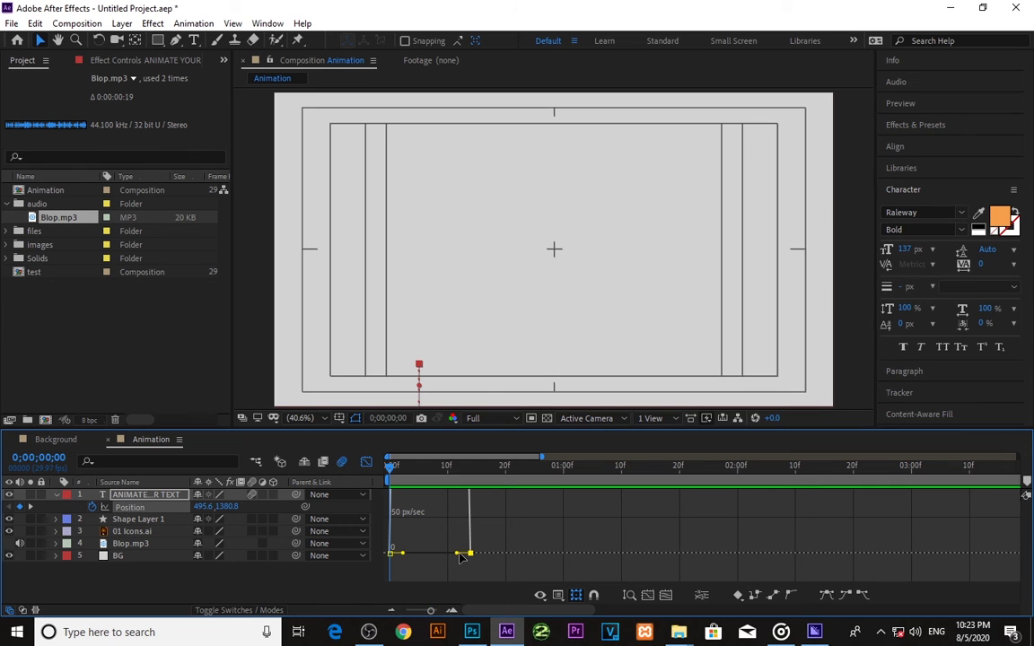
drag(459, 555, 435, 555)
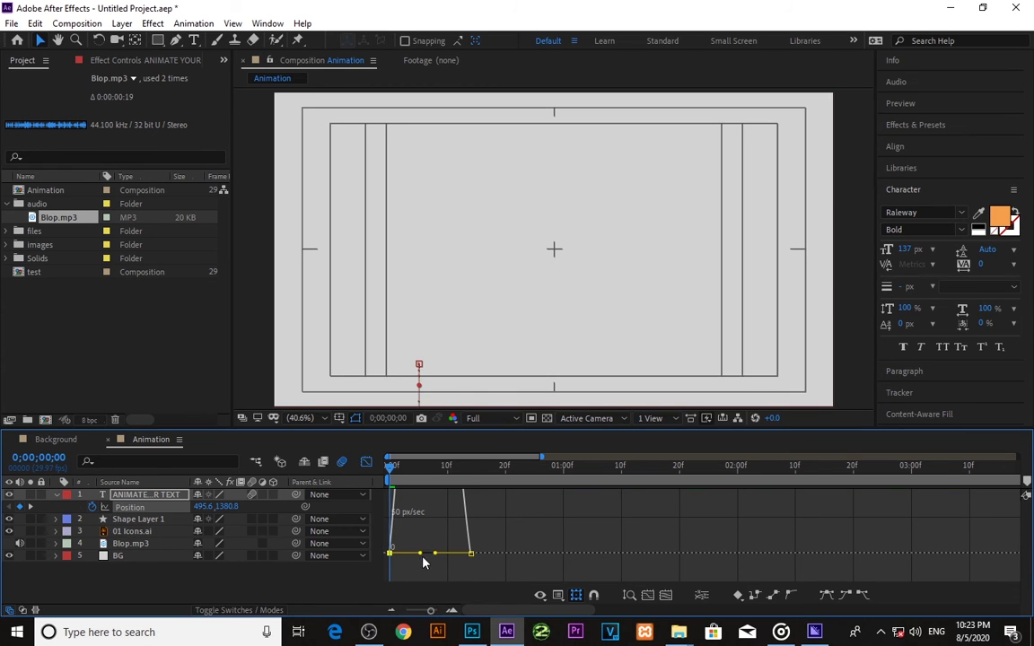
click(364, 465)
key(space)
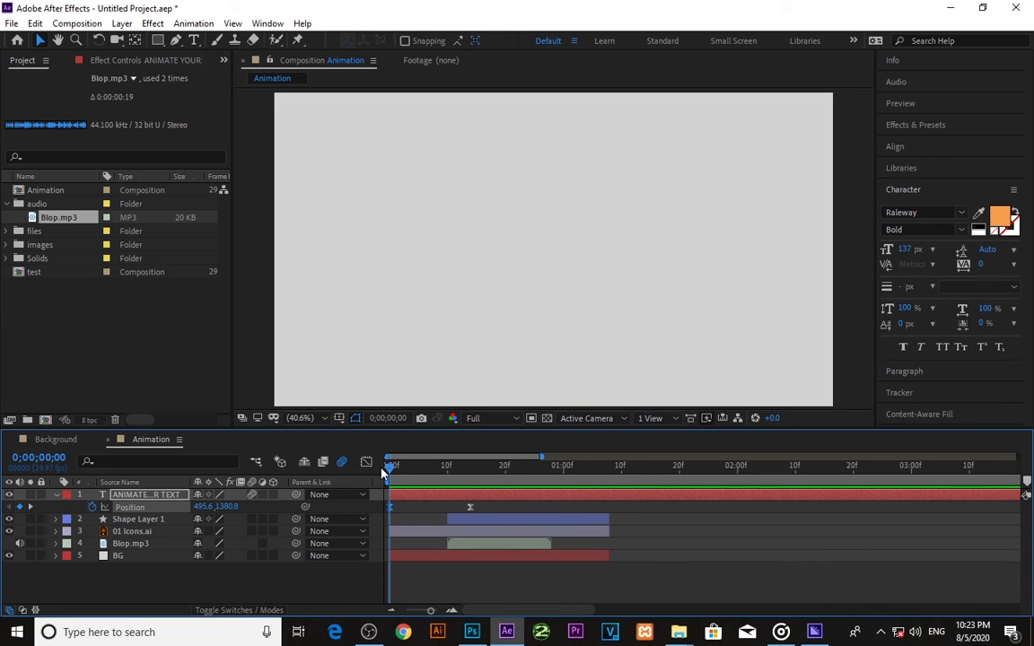
key(space)
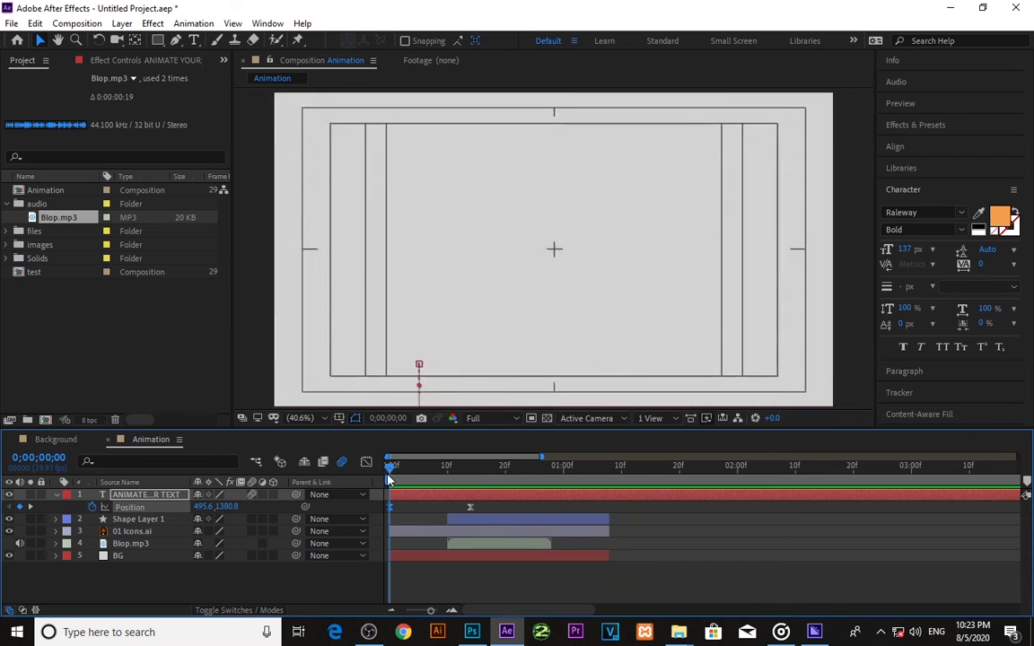
Set the Position keyframes' Outgoing Influence to 75% in Keyframe Velocity.
right_click(471, 508)
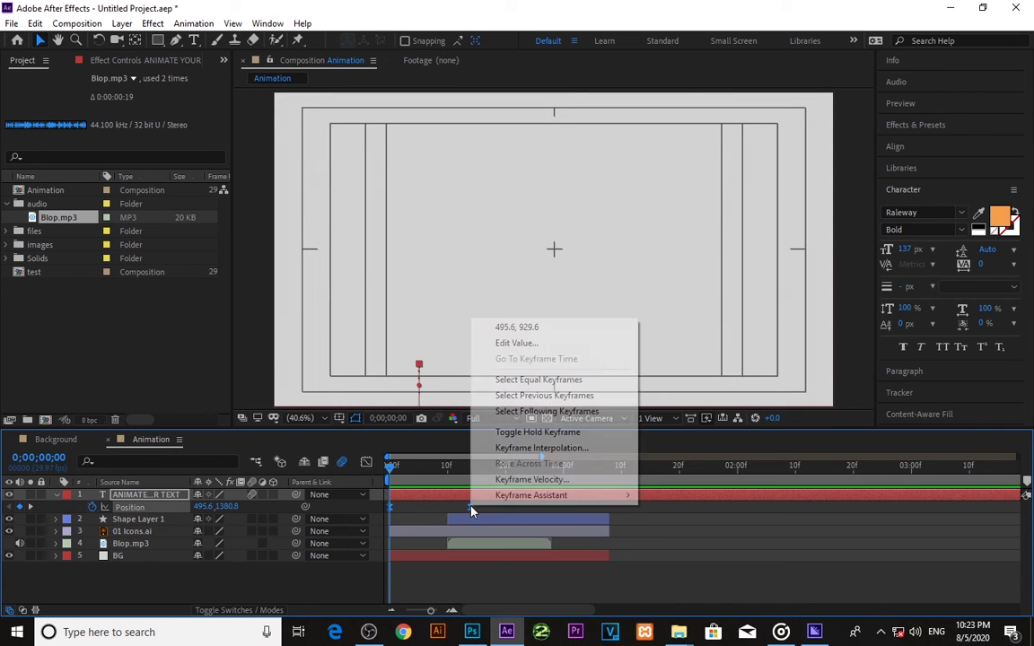
click(538, 479)
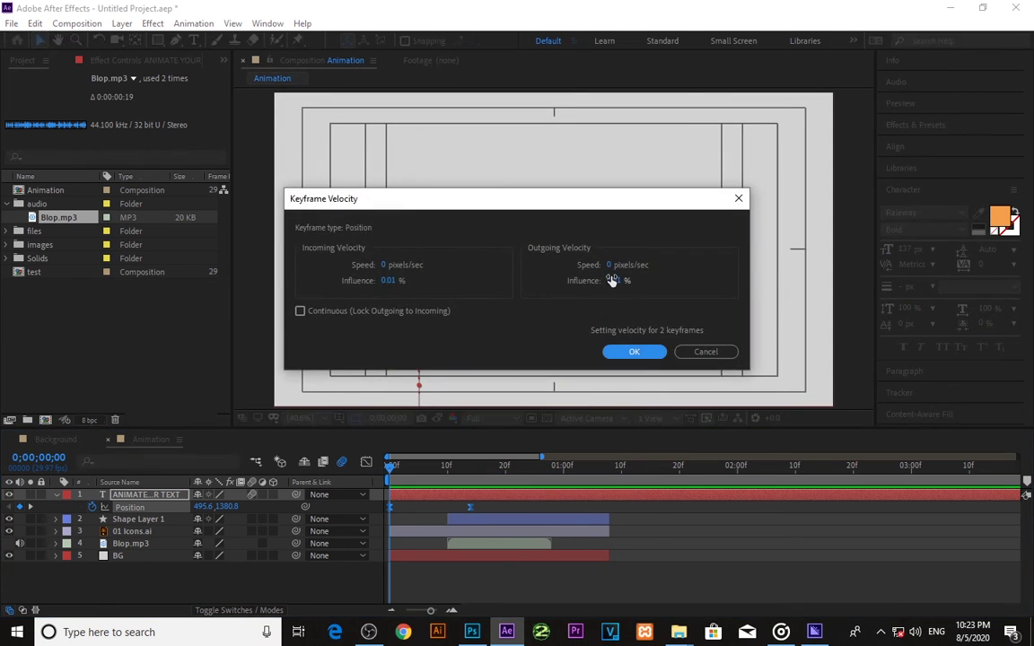
click(614, 282)
text(75)
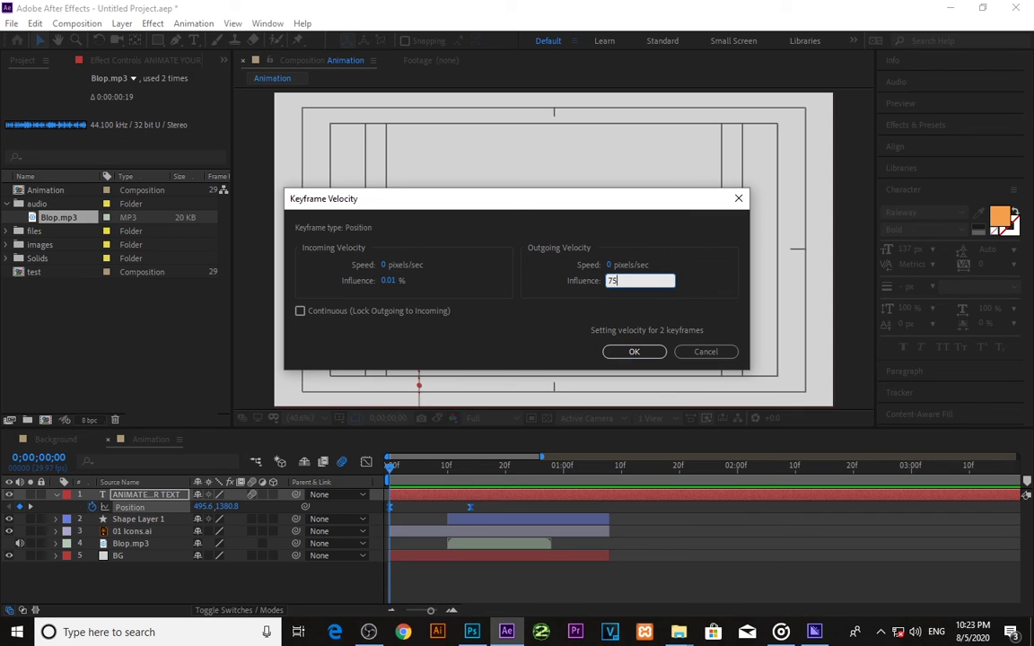
click(391, 284)
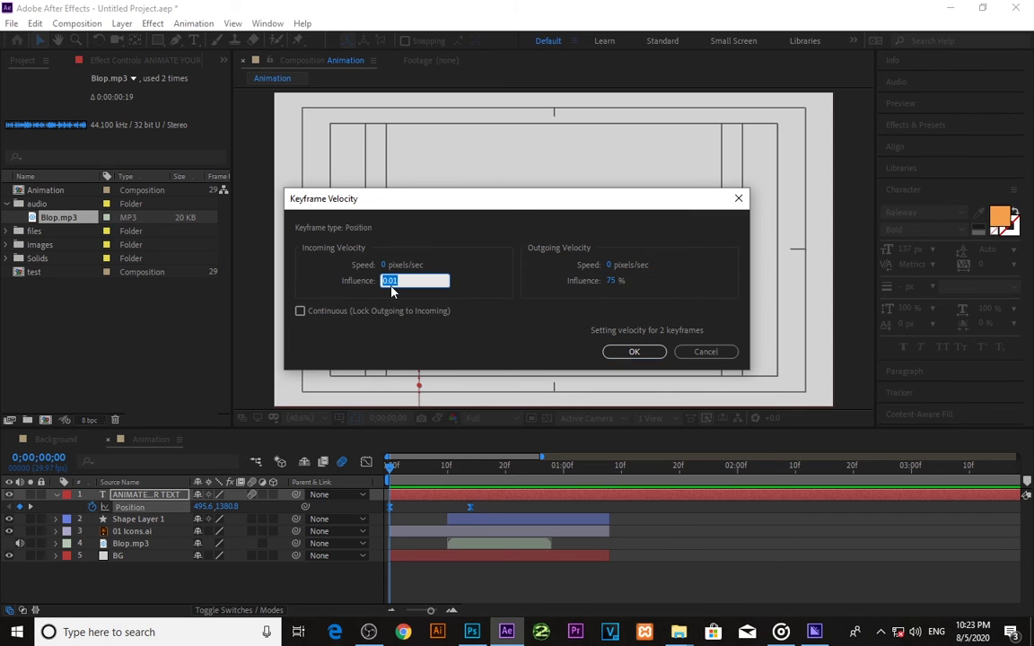
text(75)
click(632, 352)
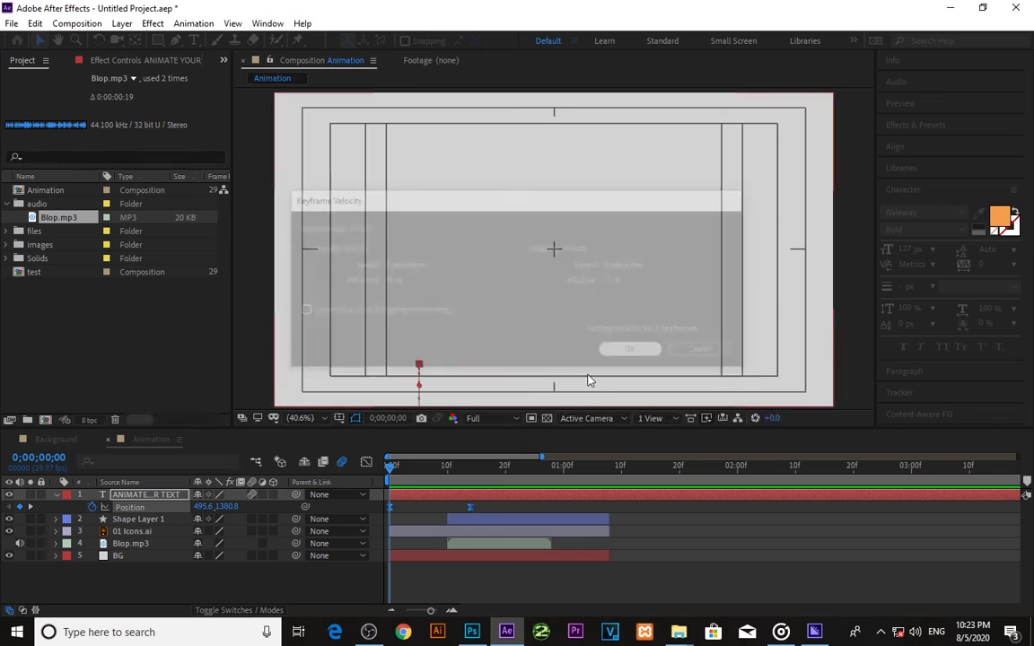
Preview the animation and park the playhead at 0;00;01;08, where the other layers end.
key(space)
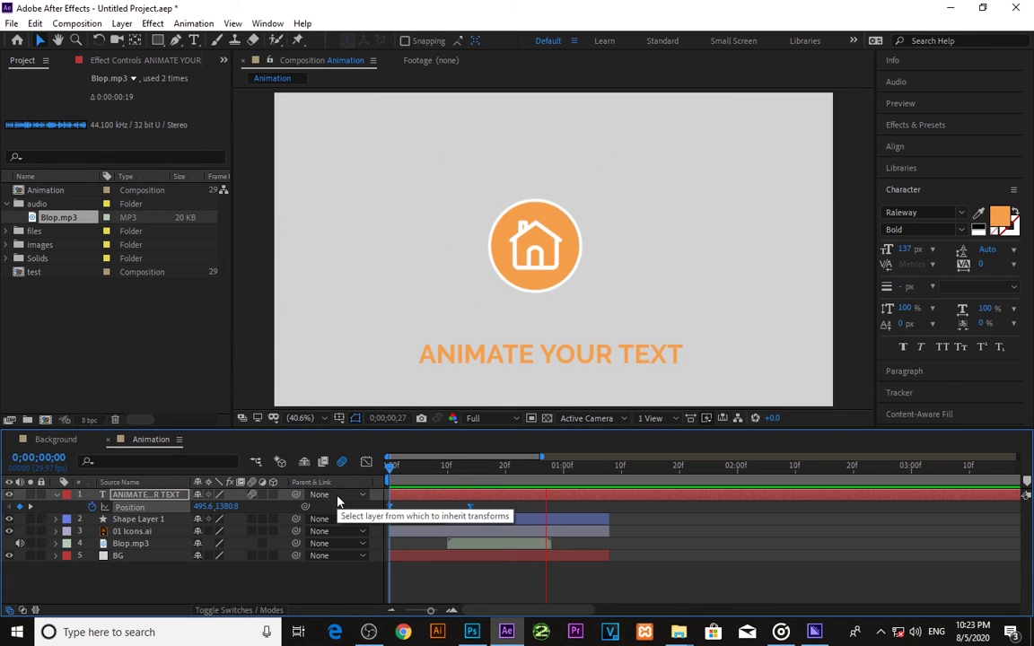
key(space)
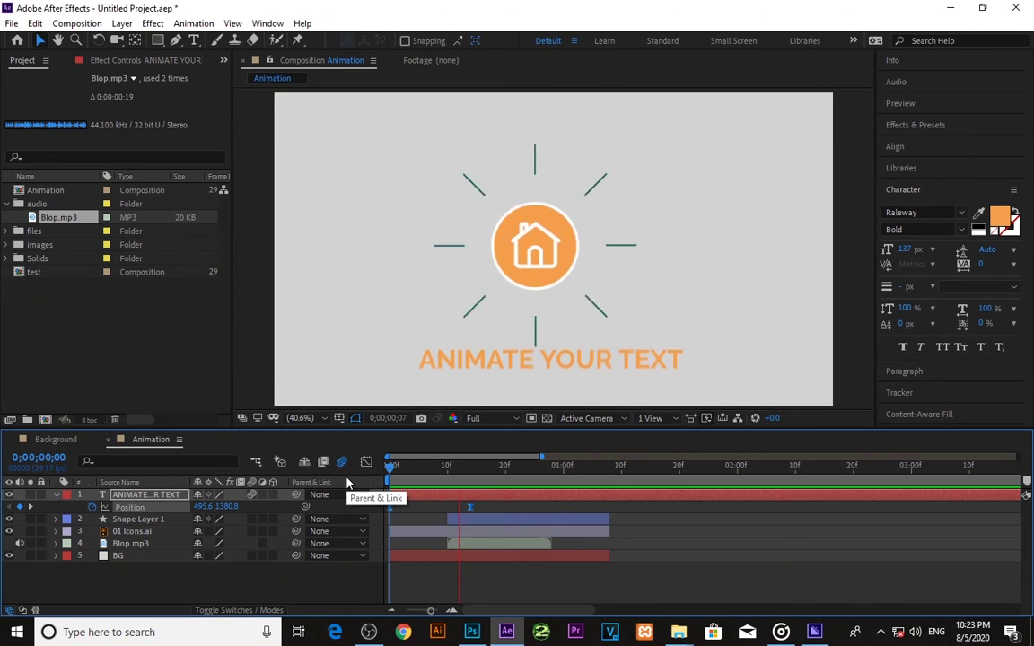
key(space)
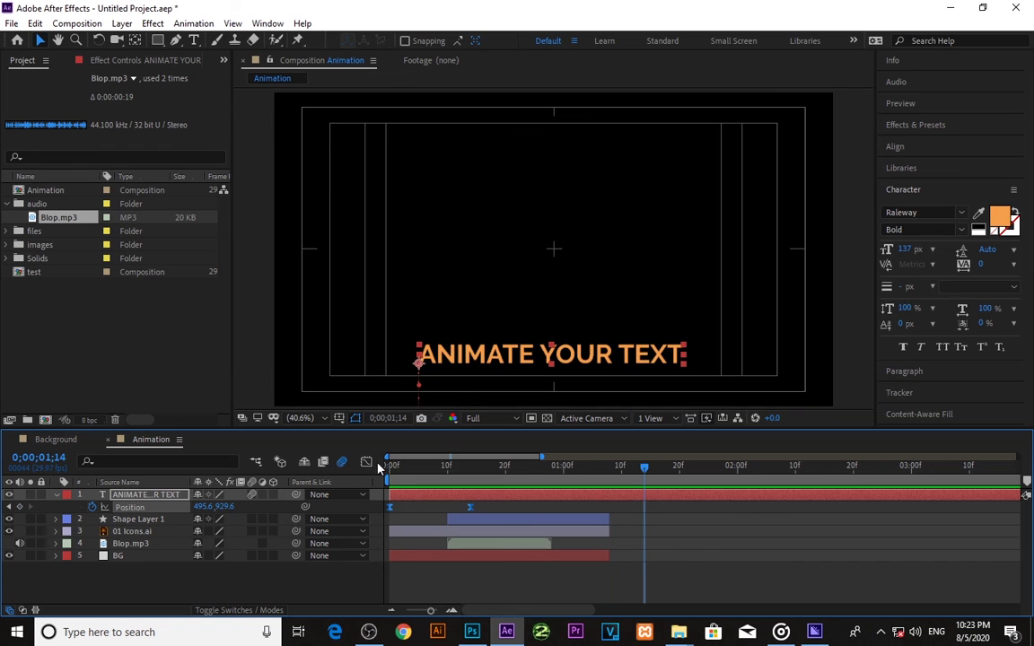
drag(647, 469, 620, 477)
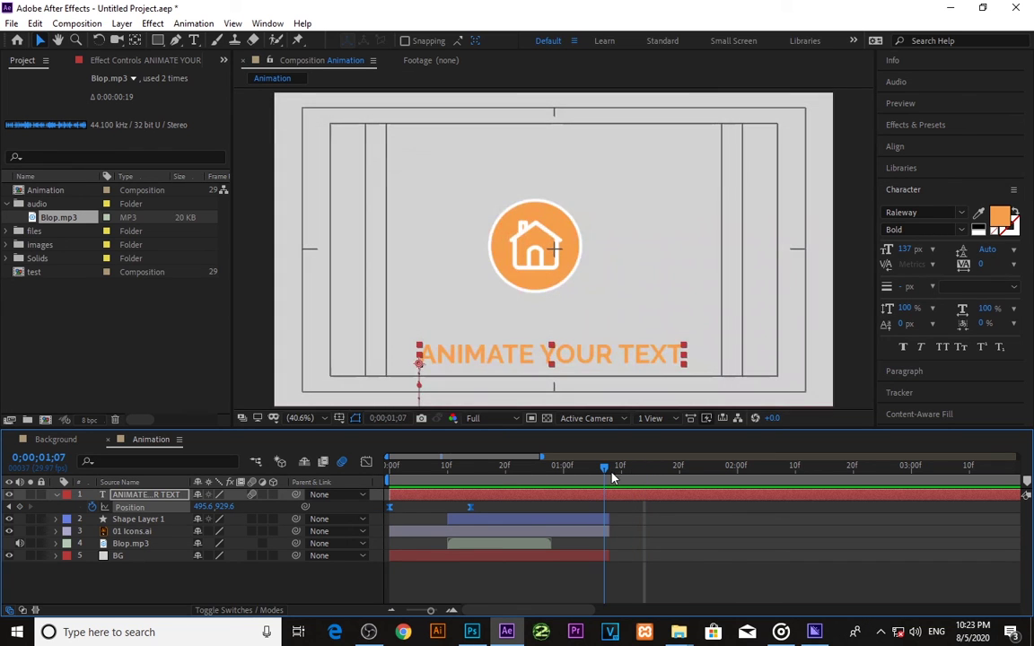
key(Page_Up)
key(Page_Up)
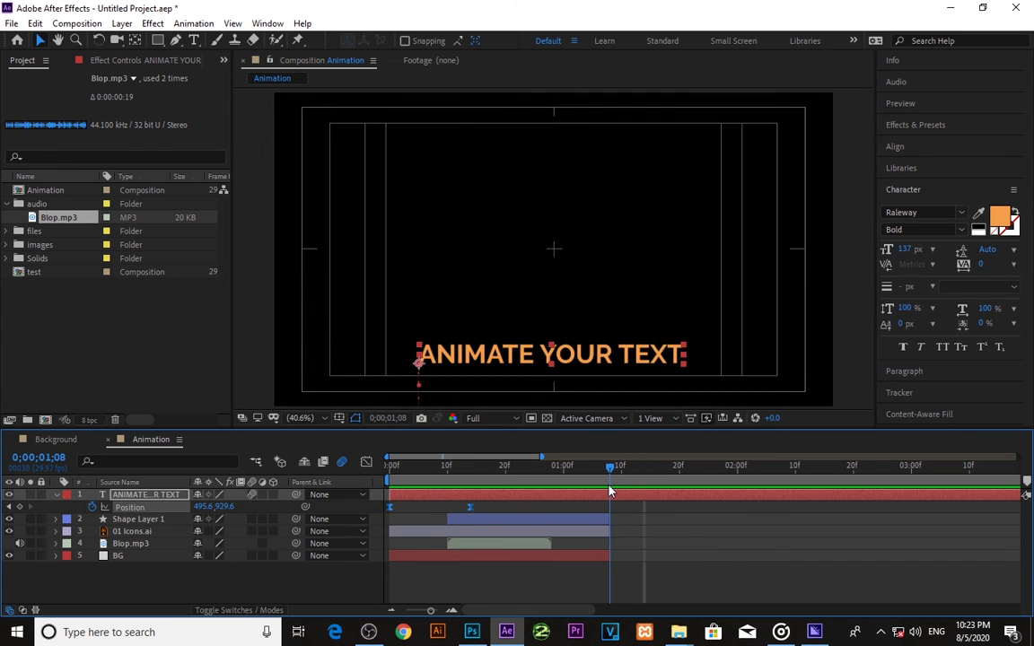
Split the text layer at 0;00;01;08, delete the trailing part, and return to the start.
click(618, 500)
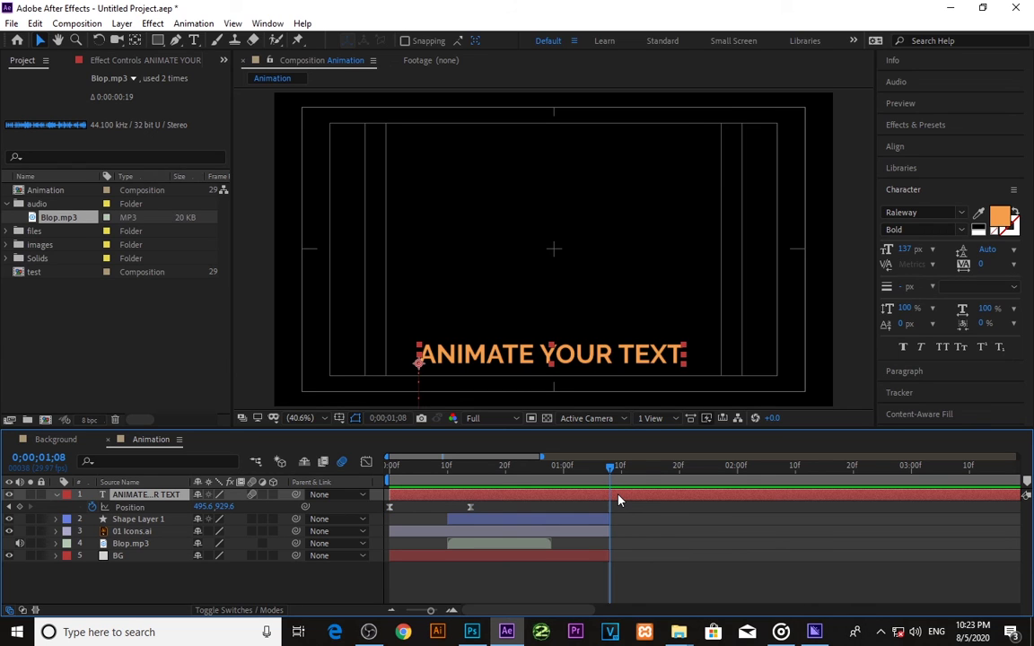
key(ctrl+shift+d)
key(Delete)
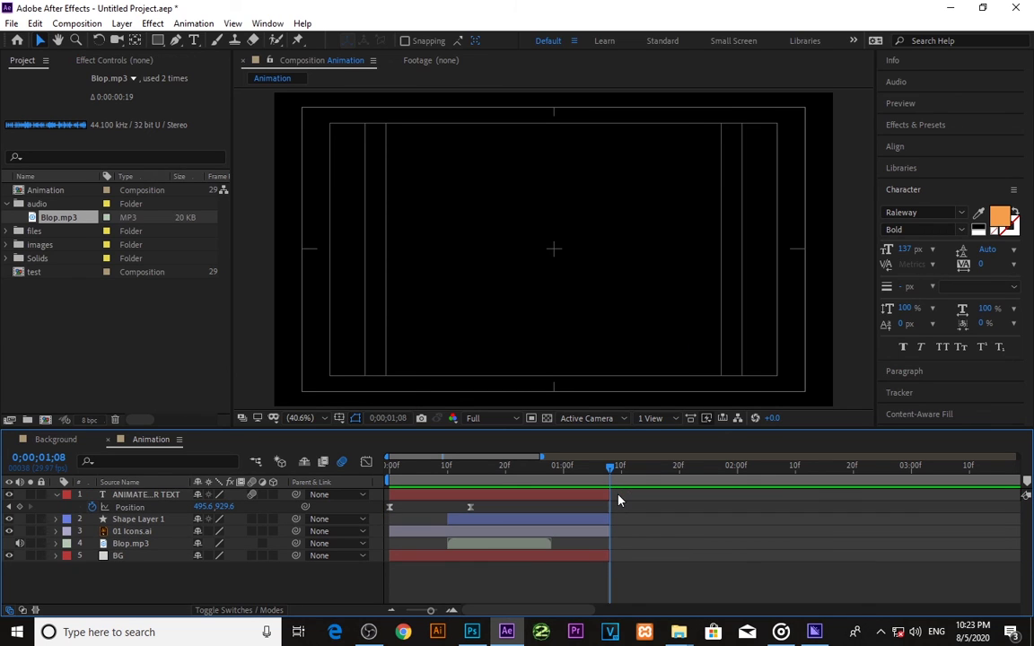
key(Home)
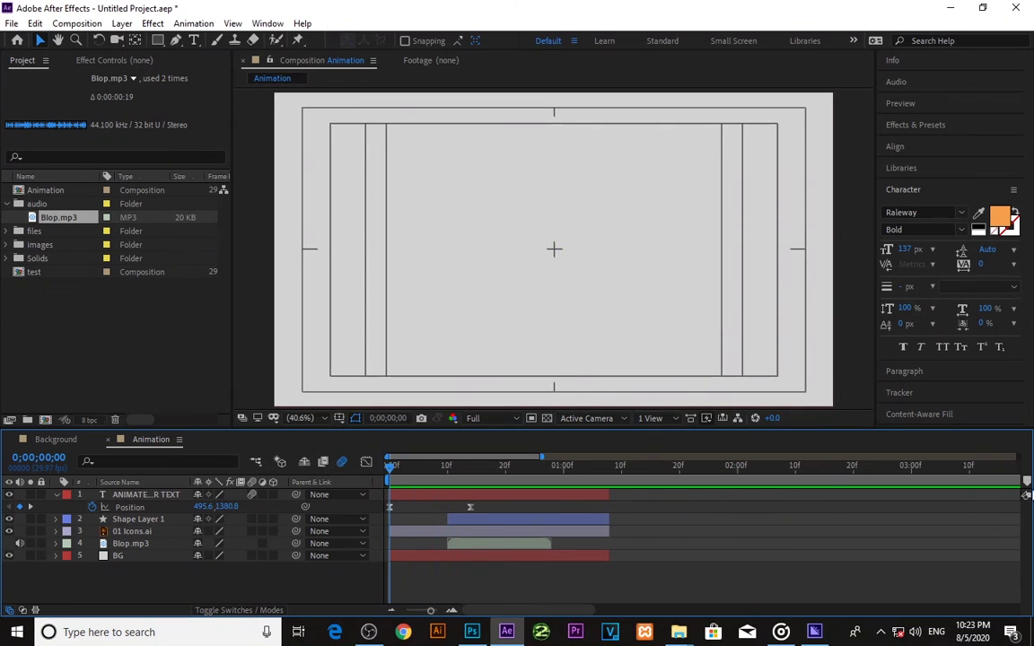
Set the work area to end at about 1 second 10 frames.
drag(430, 613, 393, 615)
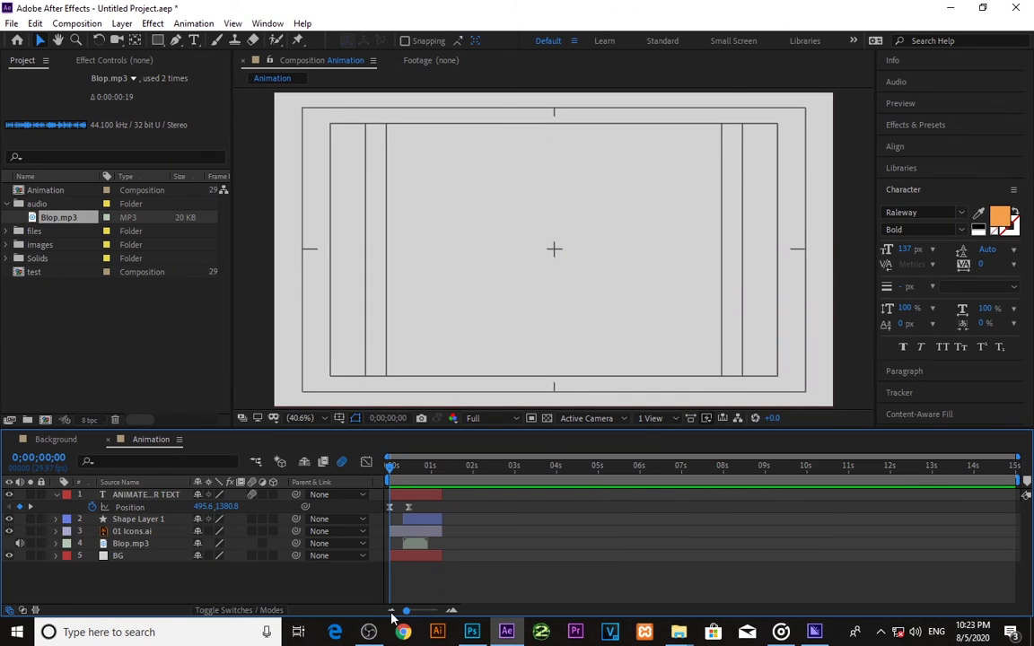
drag(1016, 485, 447, 500)
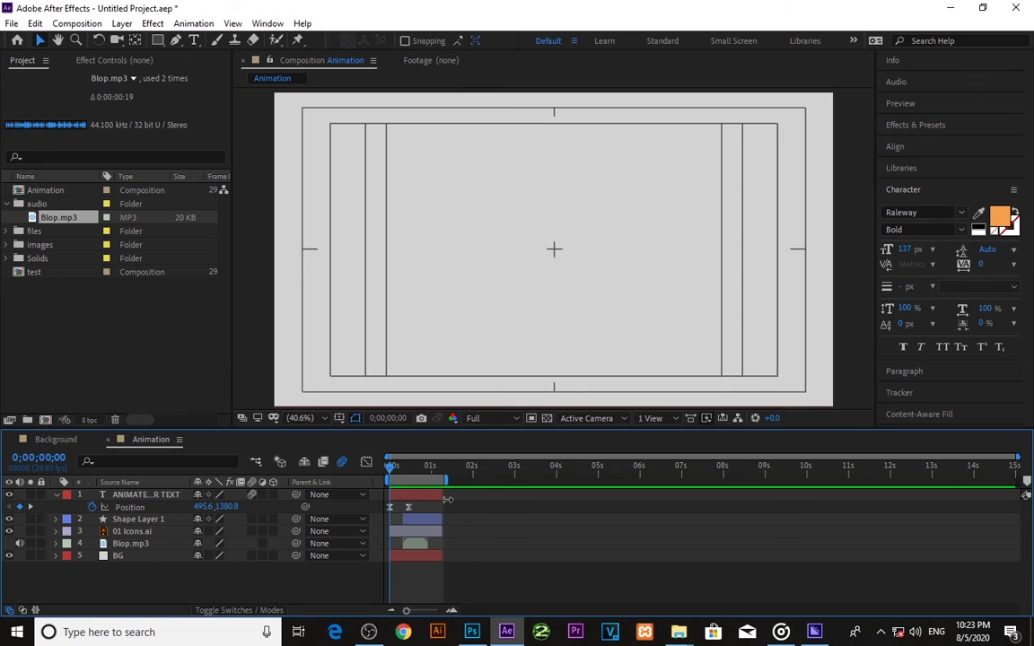
mouse_move(405, 612)
mouse_down()
mouse_move(427, 613)
mouse_move(408, 613)
mouse_up()
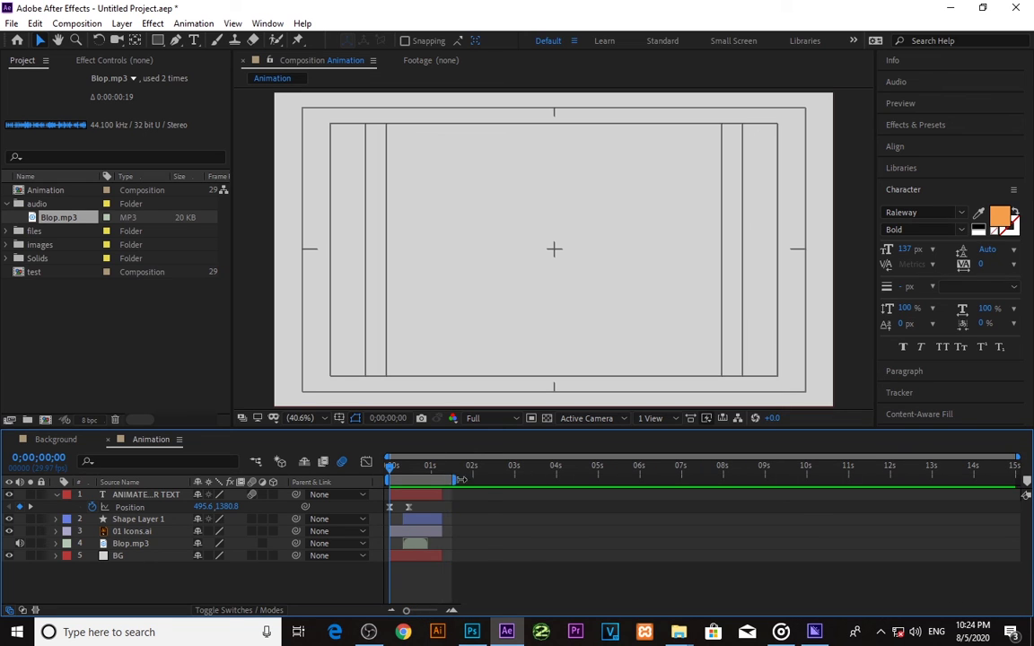
drag(446, 479, 538, 481)
drag(407, 612, 427, 612)
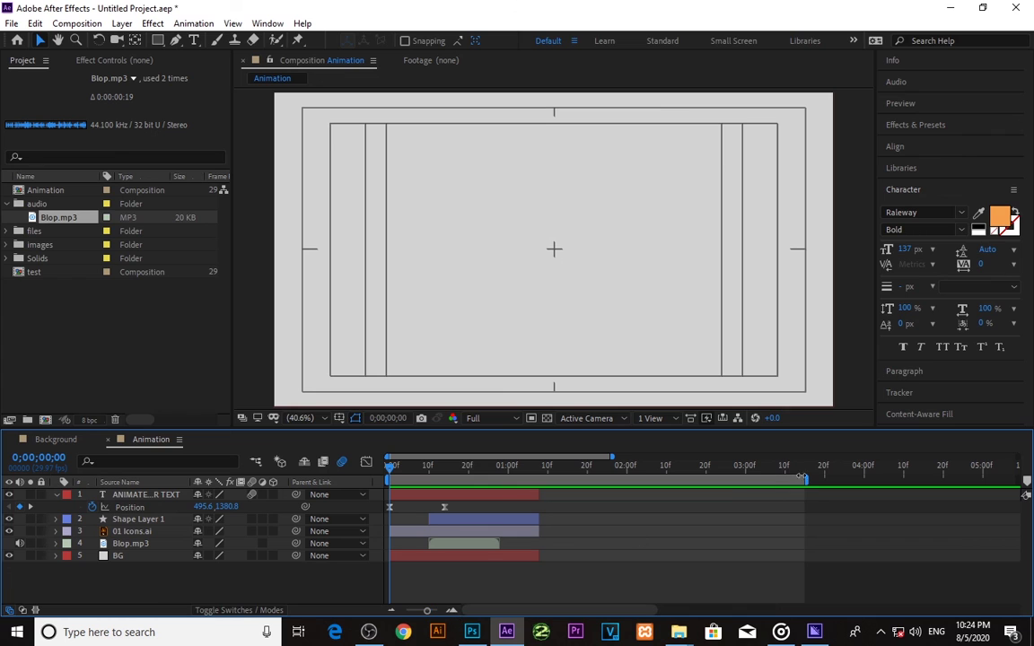
drag(809, 480, 545, 480)
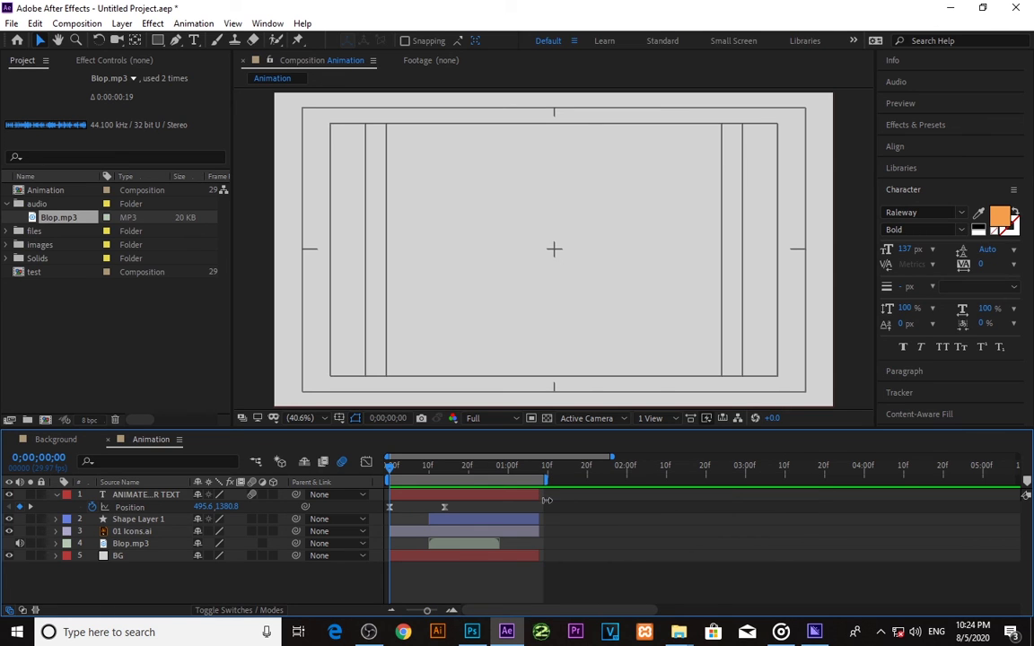
Preview the icon, burst and title animation, scrubbing through it back to frame 0.
key(space)
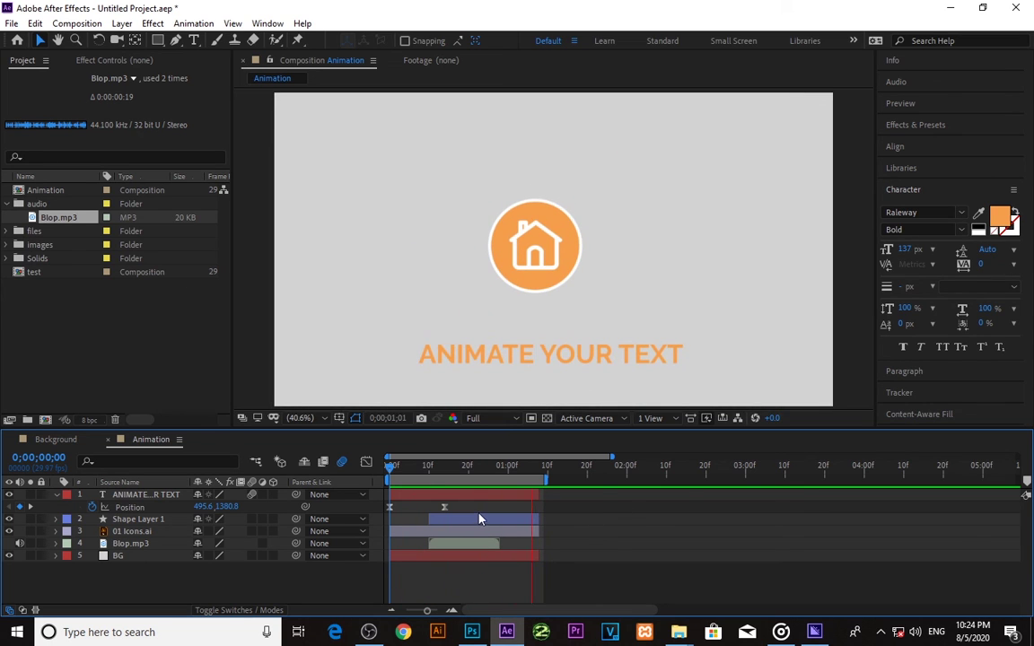
key(space)
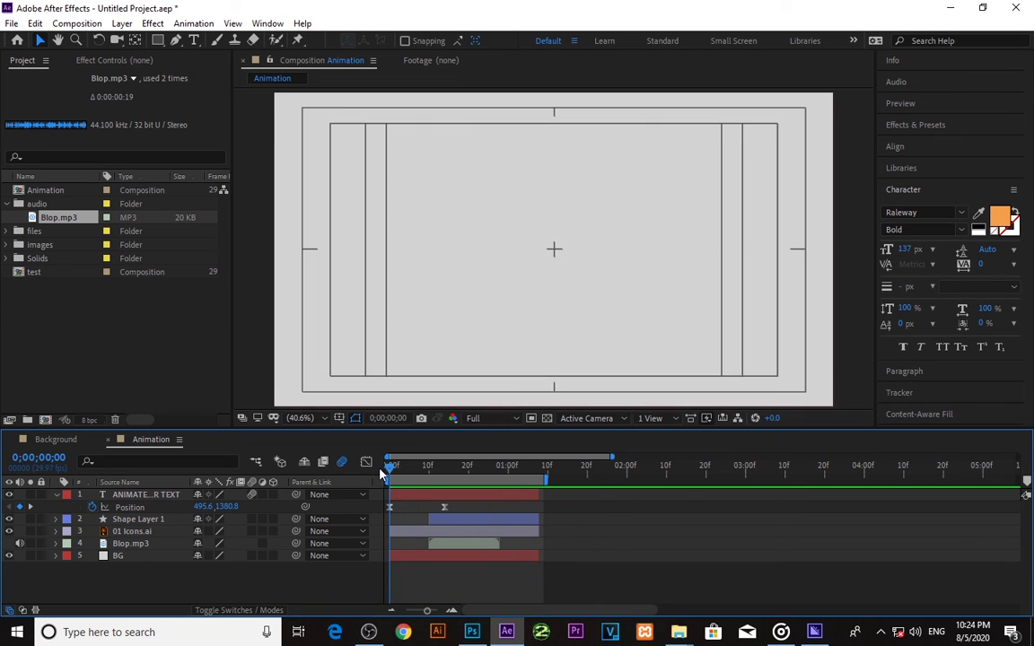
mouse_move(408, 476)
mouse_down()
mouse_move(421, 489)
mouse_move(390, 493)
mouse_move(379, 479)
mouse_up()
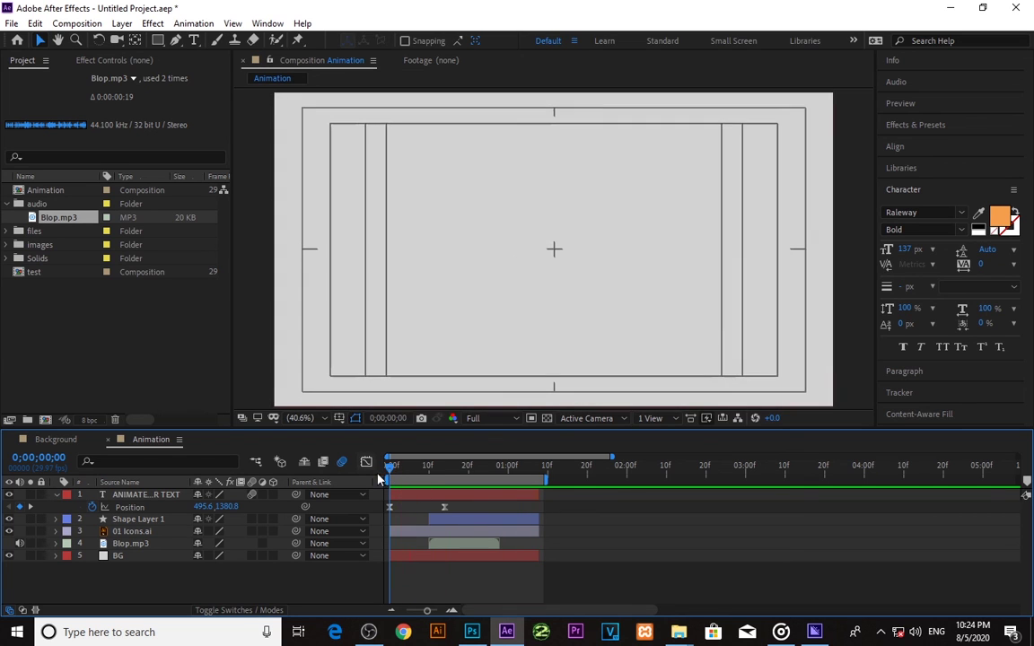
drag(392, 475, 390, 478)
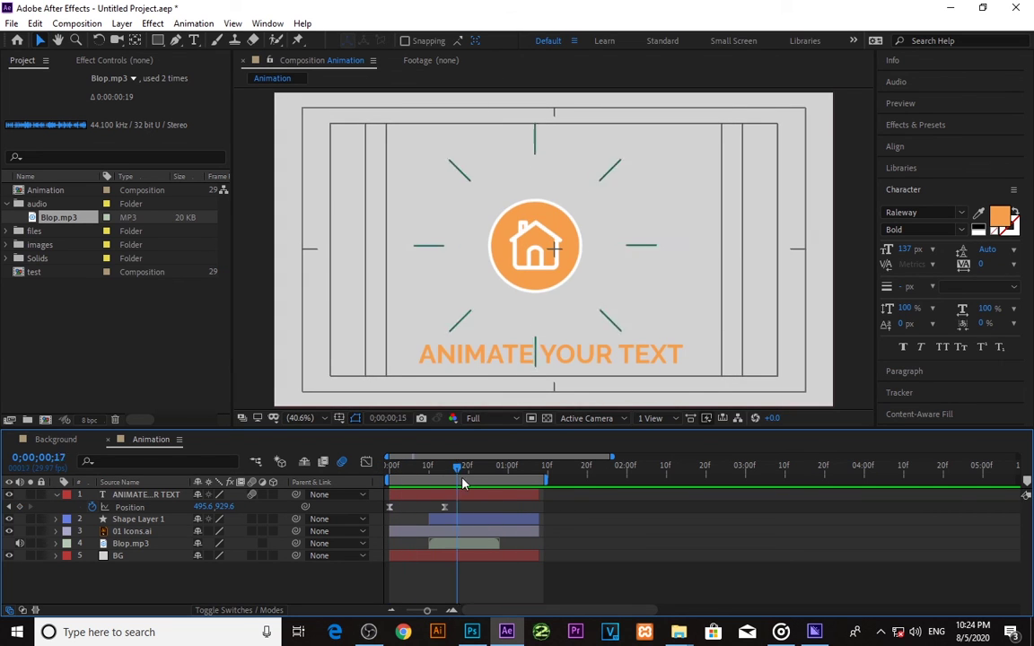
key(apostrophe)
key(space)
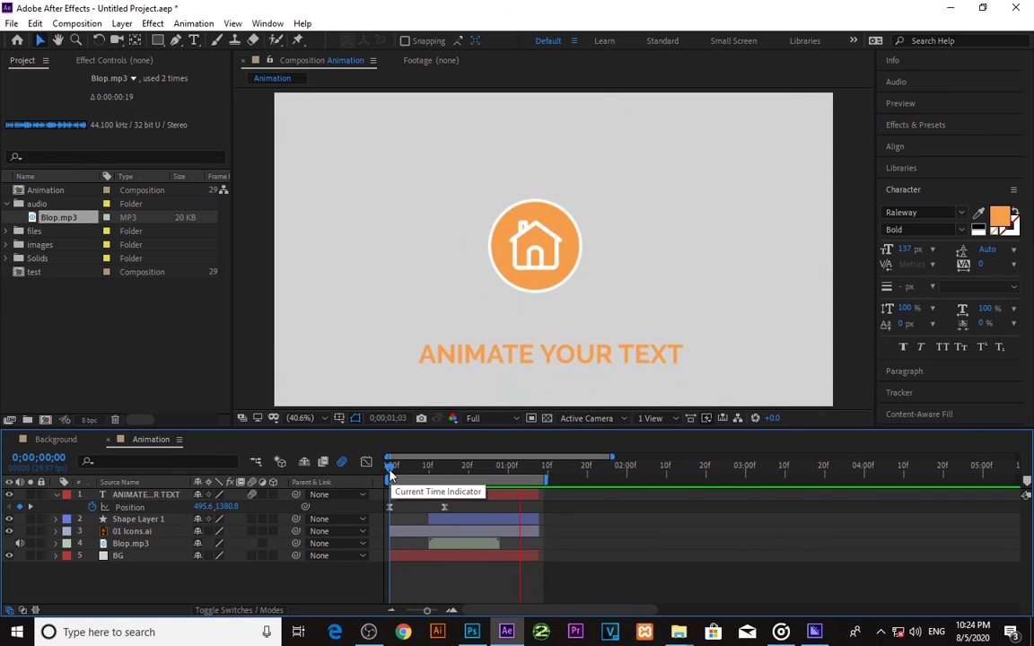
key(space)
key(apostrophe)
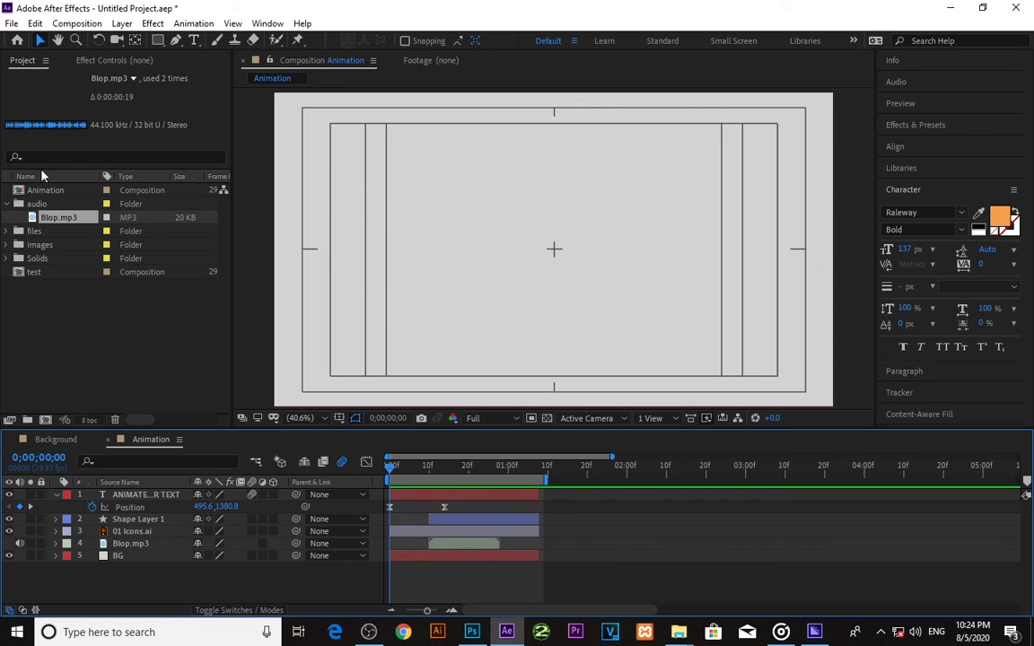
Add the Animation composition to the Adobe Media Encoder queue.
click(11, 23)
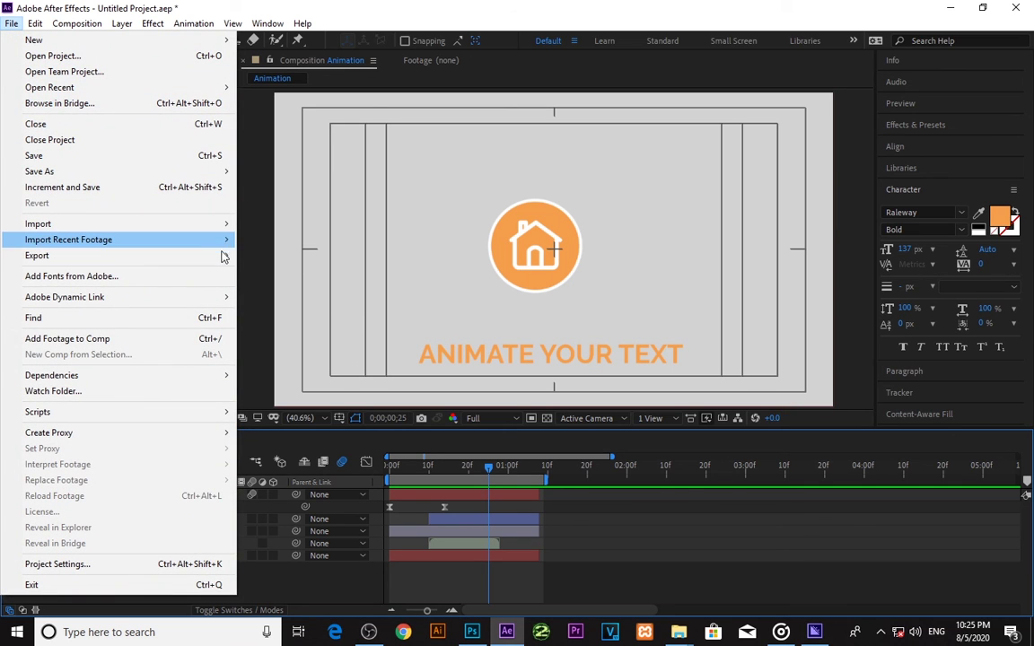
mouse_move(224, 256)
click(267, 257)
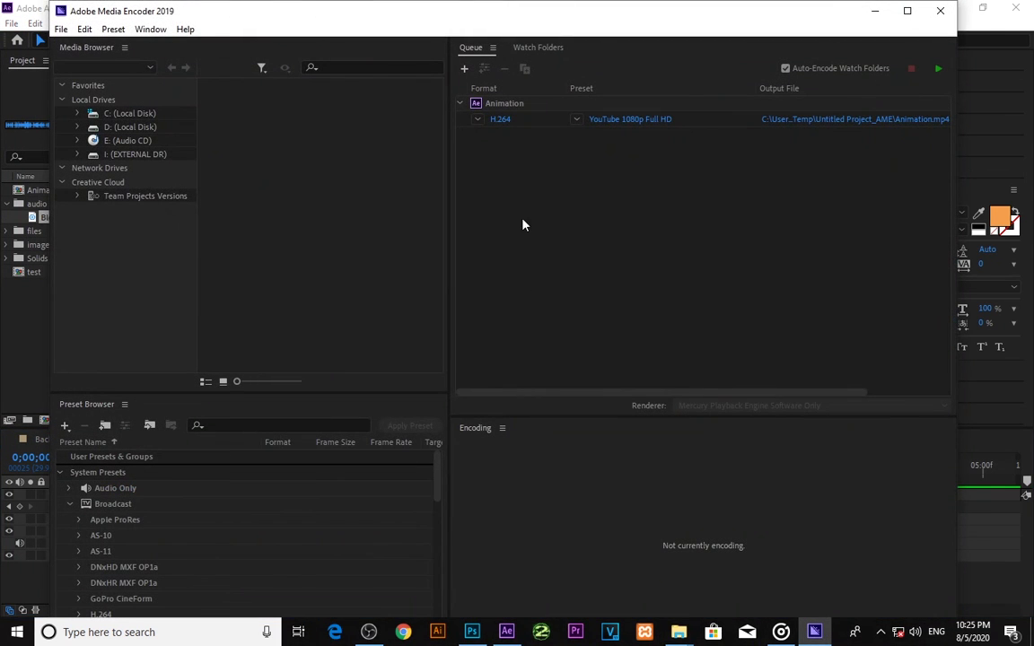
Render the job as H.264 with the YouTube 1080p Full HD preset.
click(538, 108)
click(477, 119)
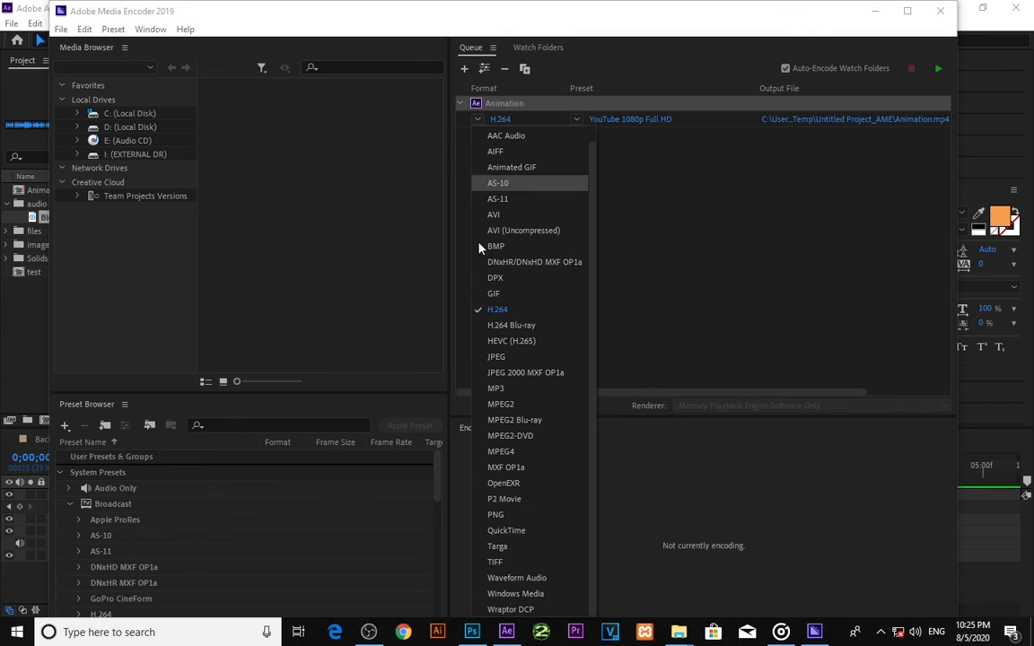
click(498, 310)
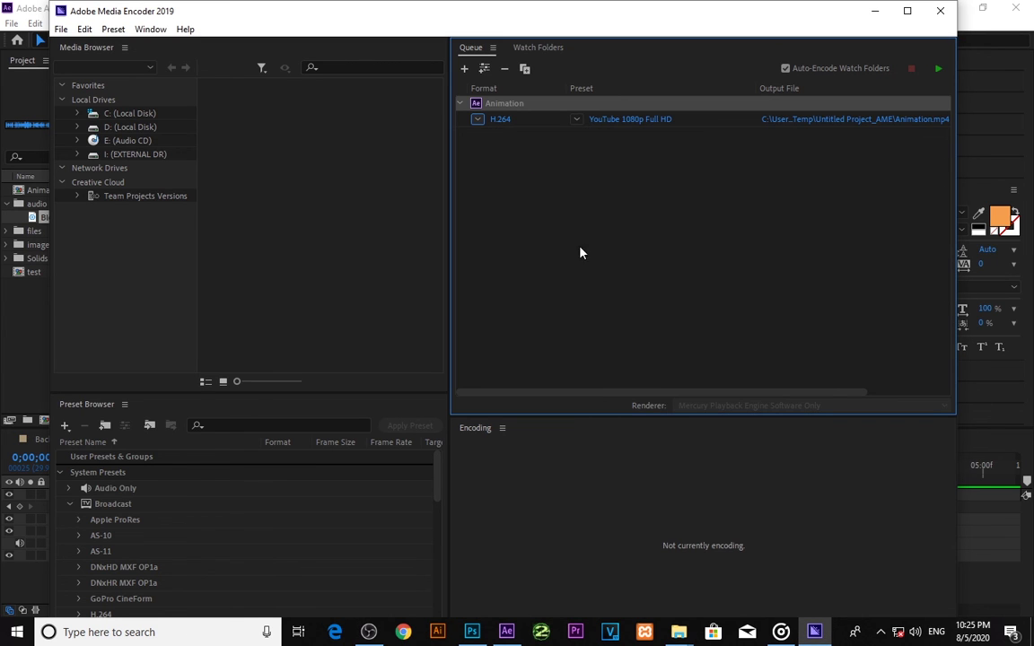
click(575, 120)
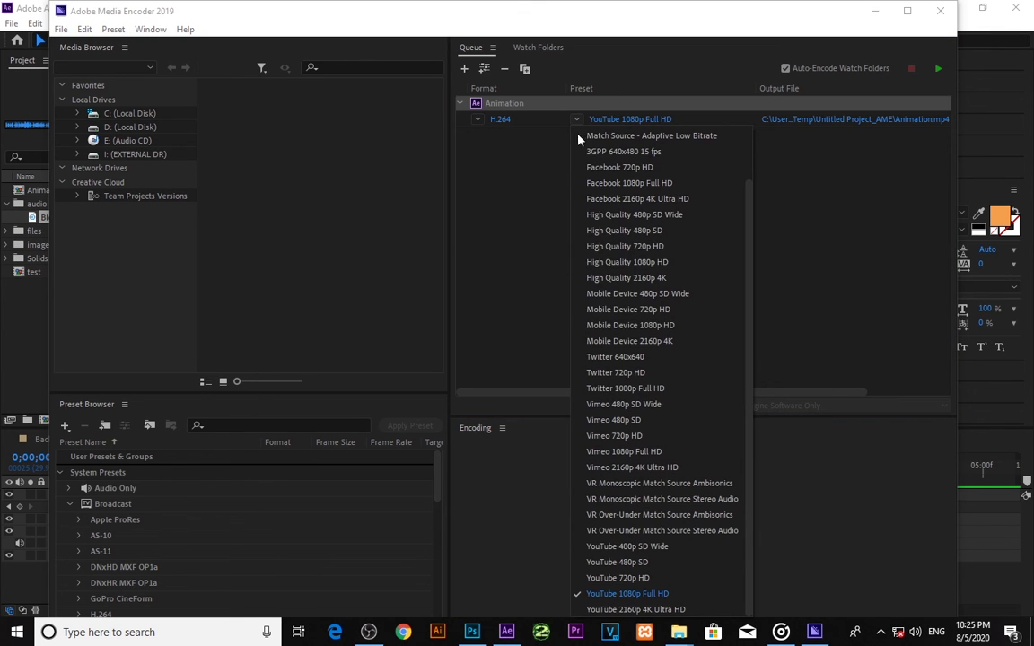
click(630, 596)
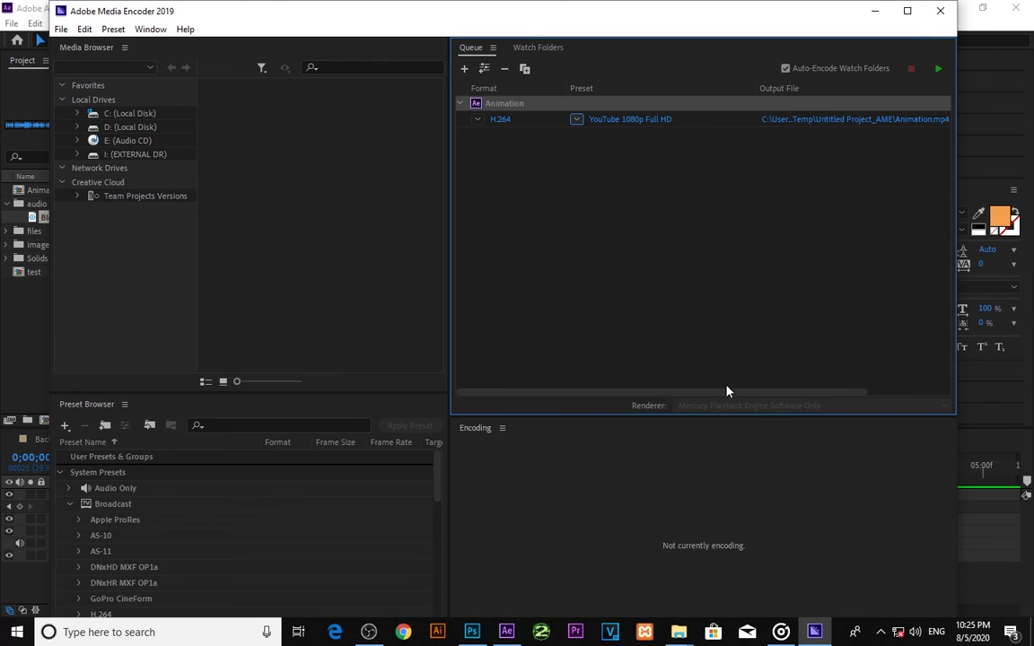
click(940, 71)
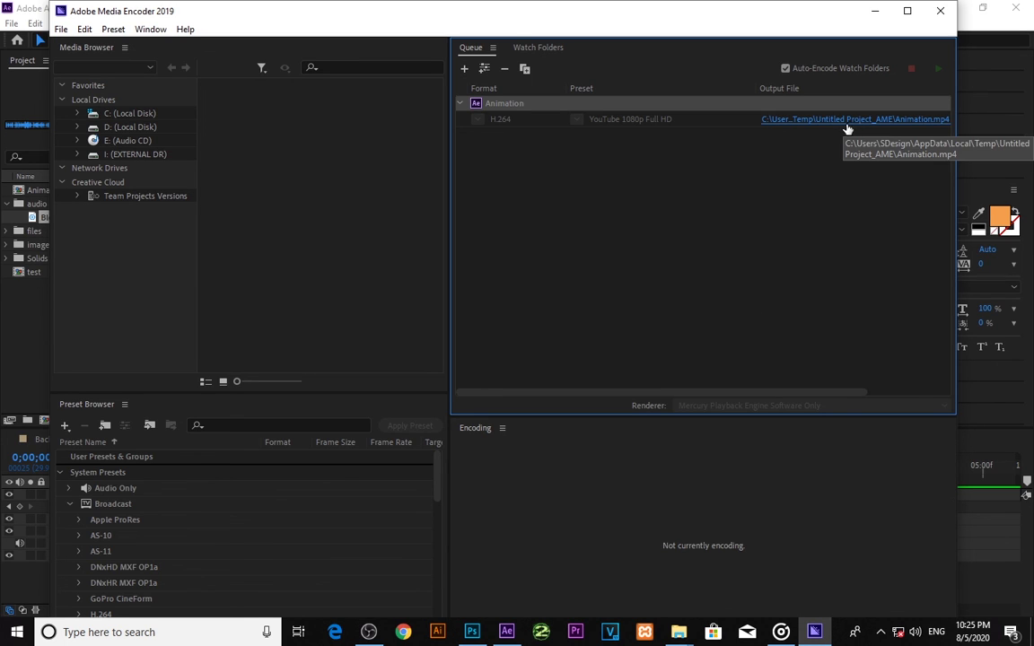
Open Animation.mp4 from the Untitled Project_AME output folder.
click(847, 127)
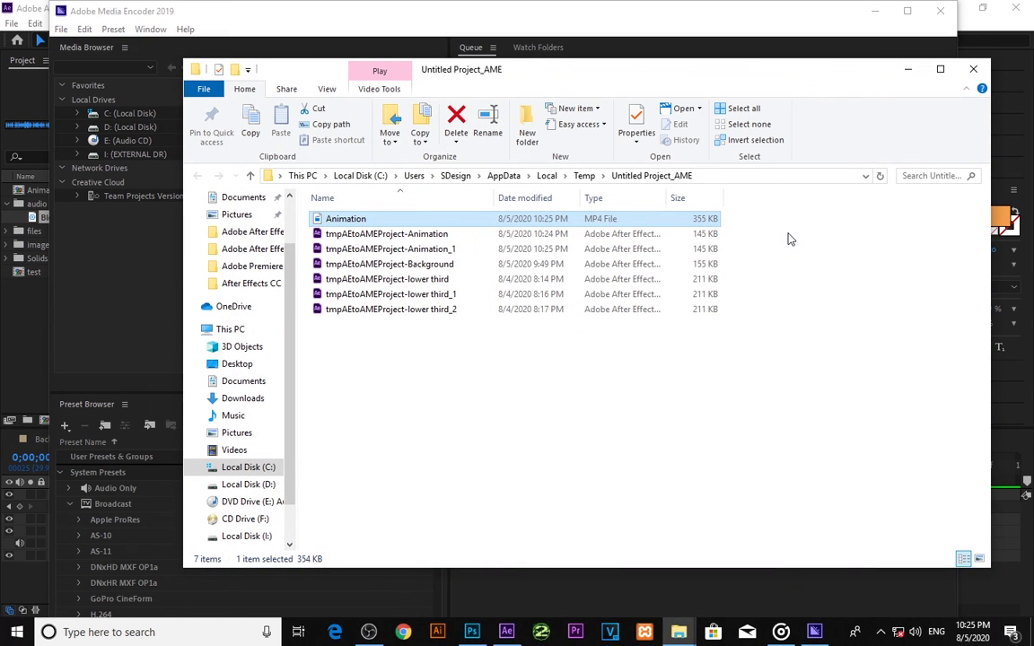
click(453, 357)
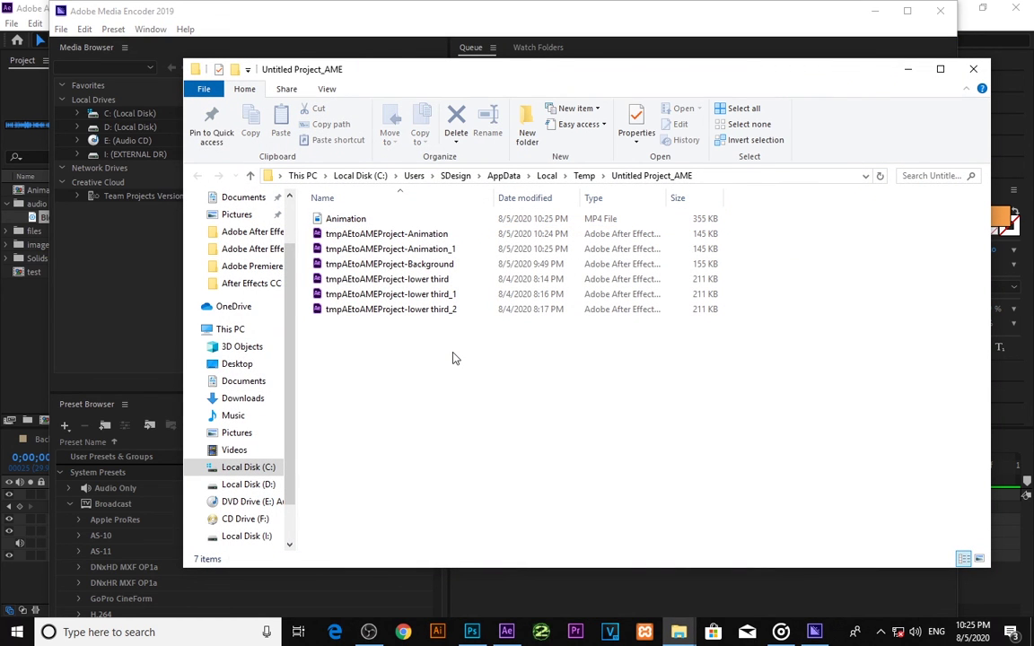
click(422, 222)
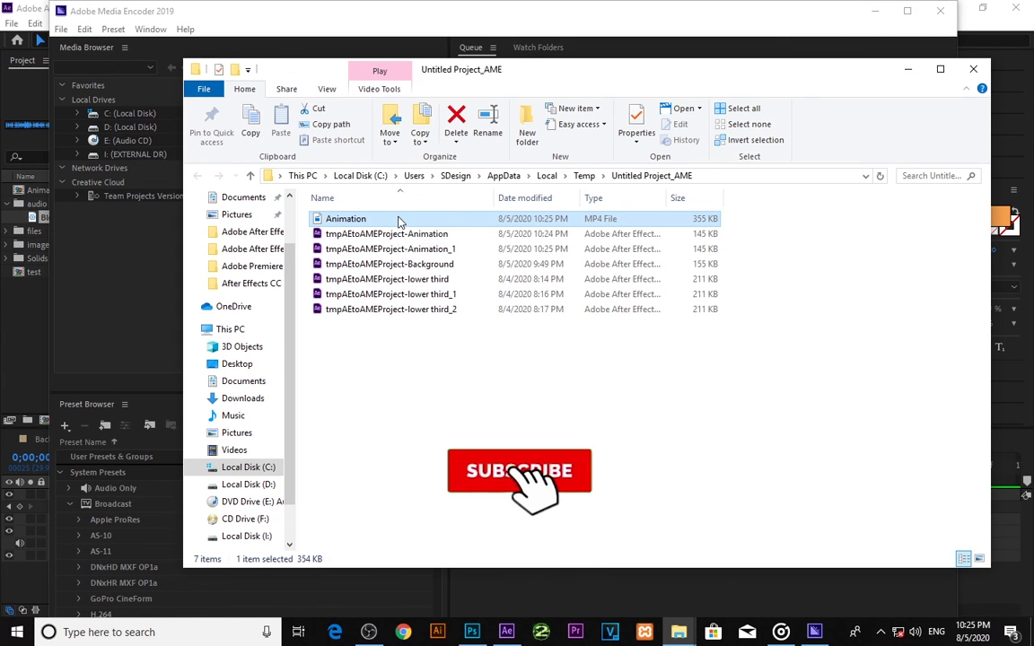
right_click(400, 221)
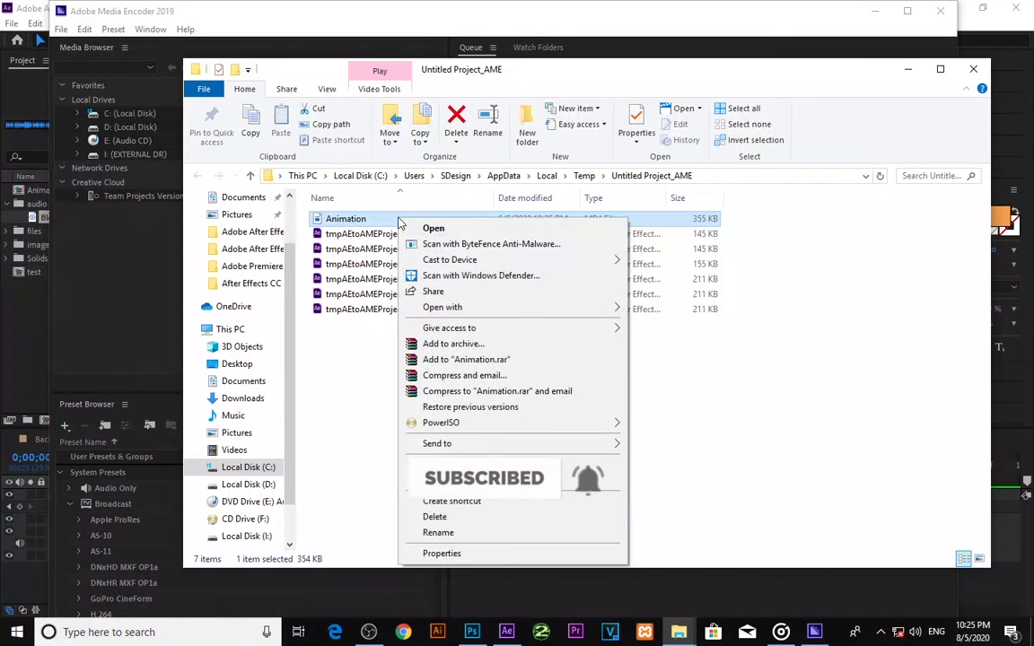
click(453, 229)
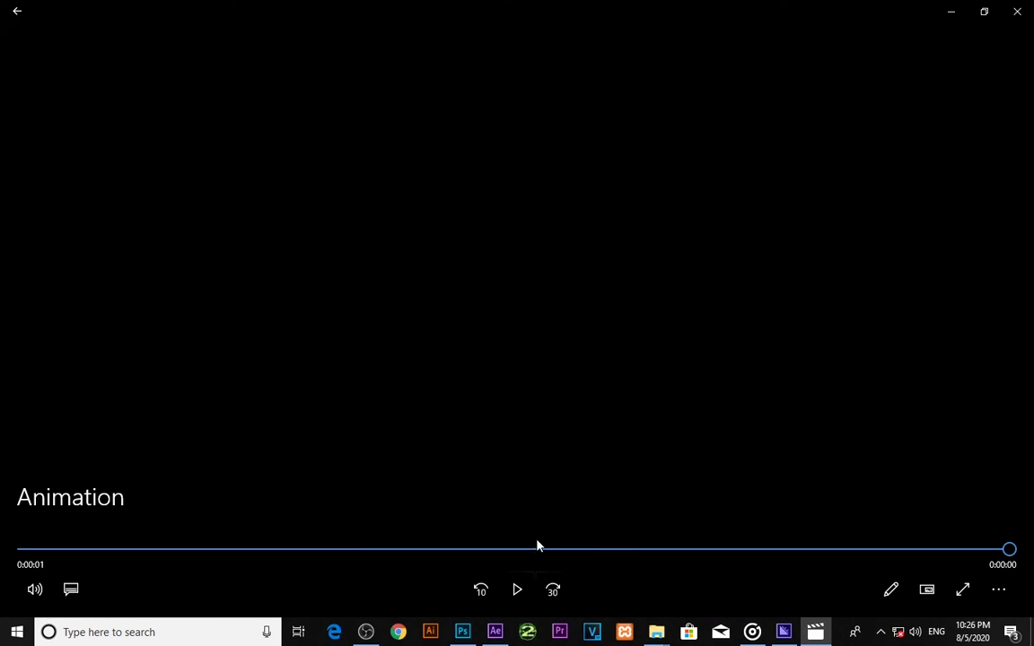
Watch the video full screen, then close the player and minimize File Explorer and Media Encoder.
double_click(518, 466)
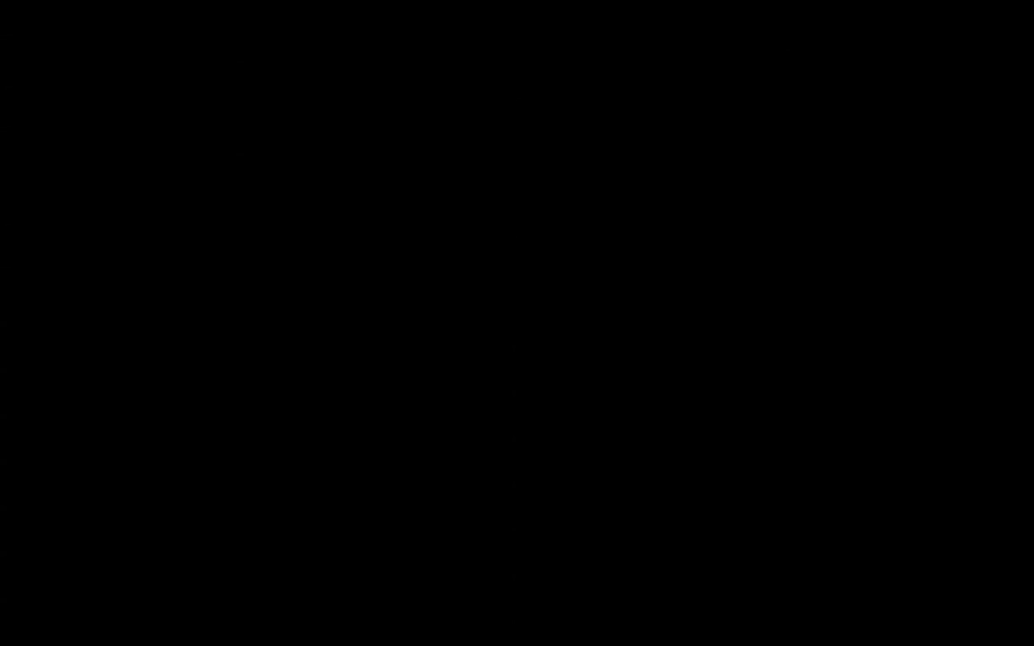
click(1016, 11)
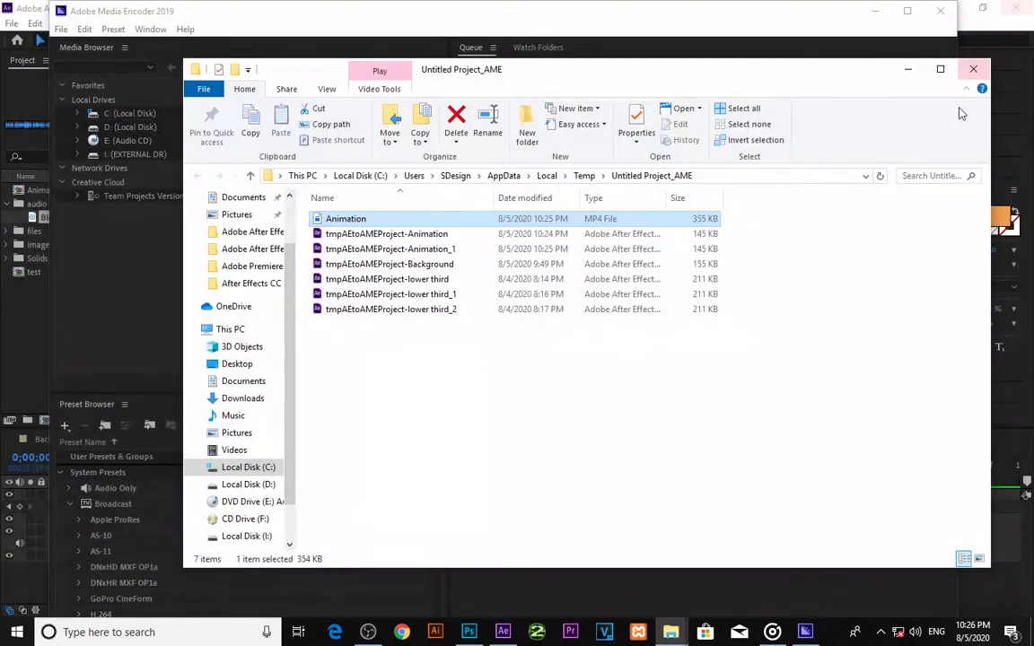
click(907, 69)
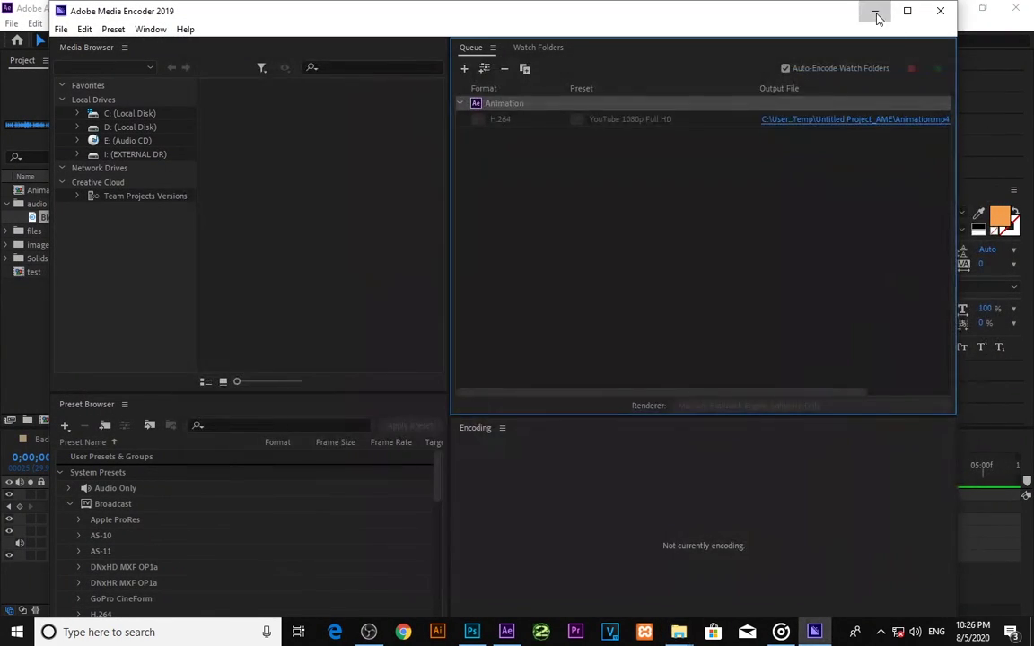
click(876, 11)
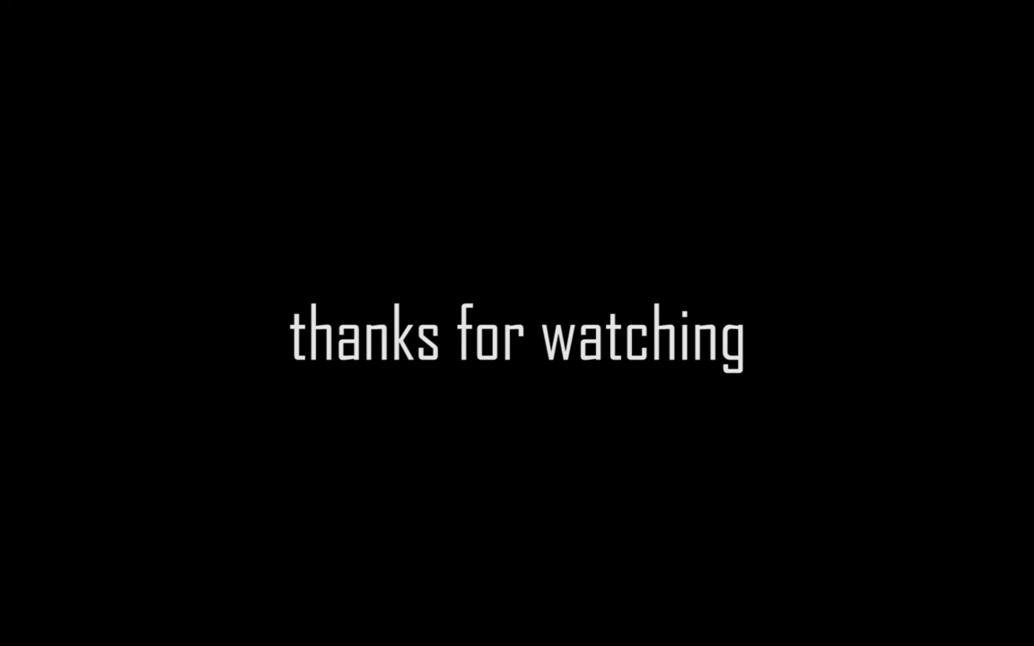